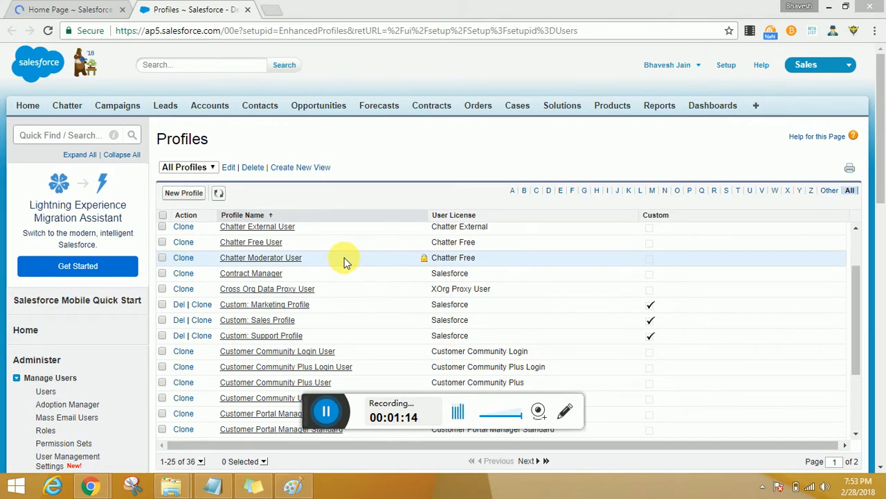
Step: Filter the profiles list by the letter S, open the Standard User profile separately and close the Chatter External User profile
left_click(268, 234, "ctrl")
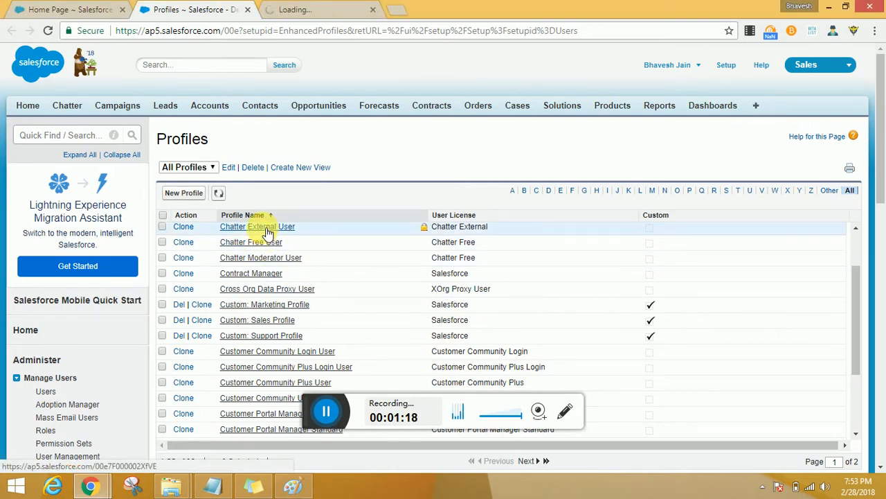
scroll(251, 257, "down", 3)
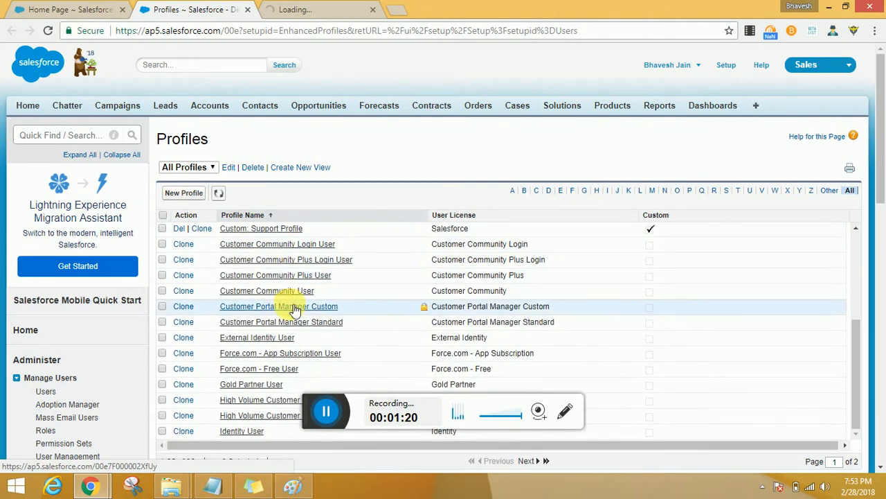
scroll(298, 312, "down", 1)
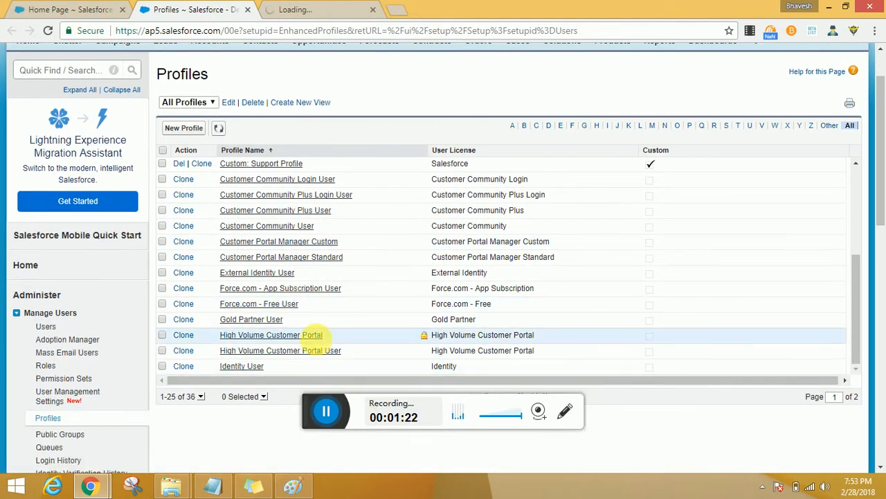
left_click(727, 128)
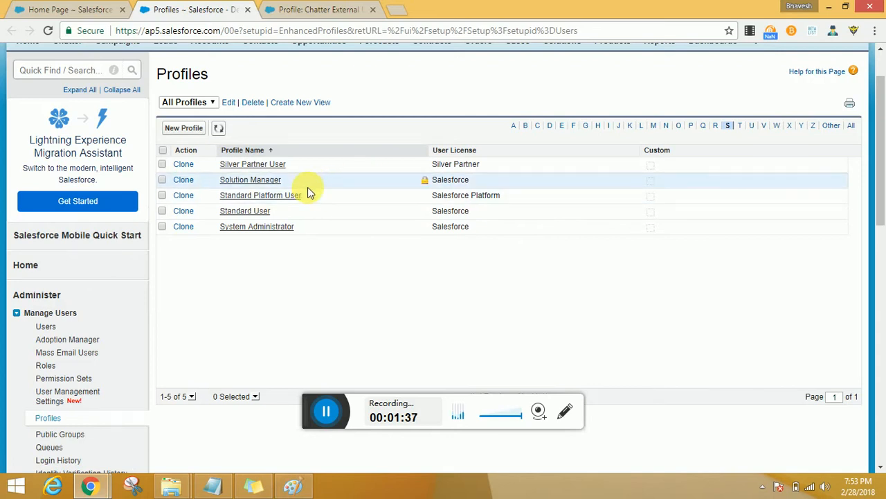
middle_click(262, 211)
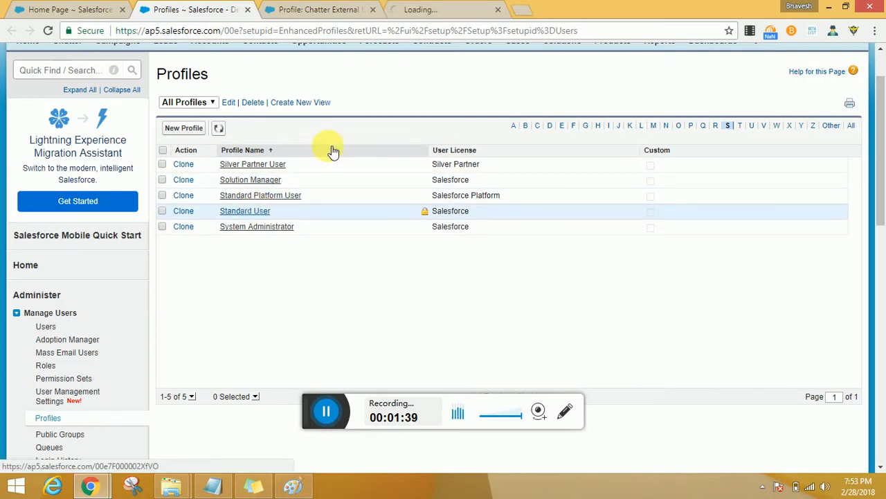
middle_click(285, 10)
left_click(318, 13)
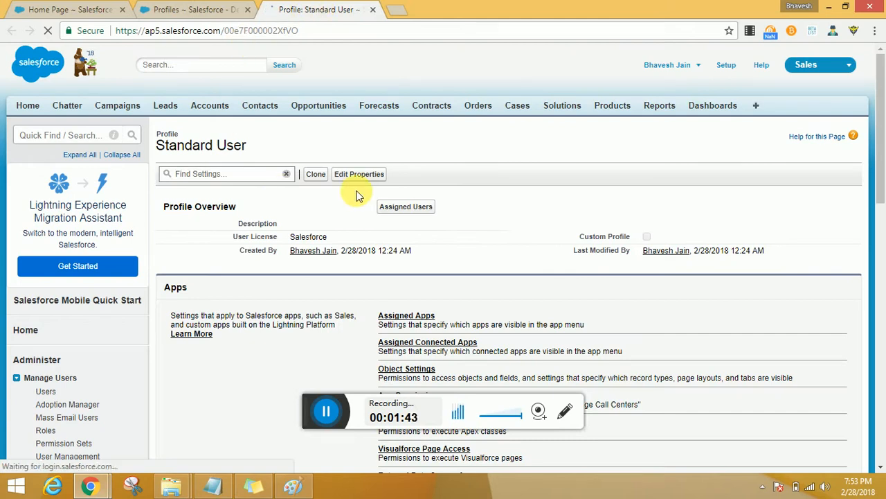
Step: Open the Object Settings of the Standard User profile in a new browser tab
scroll(355, 196, "down", 1)
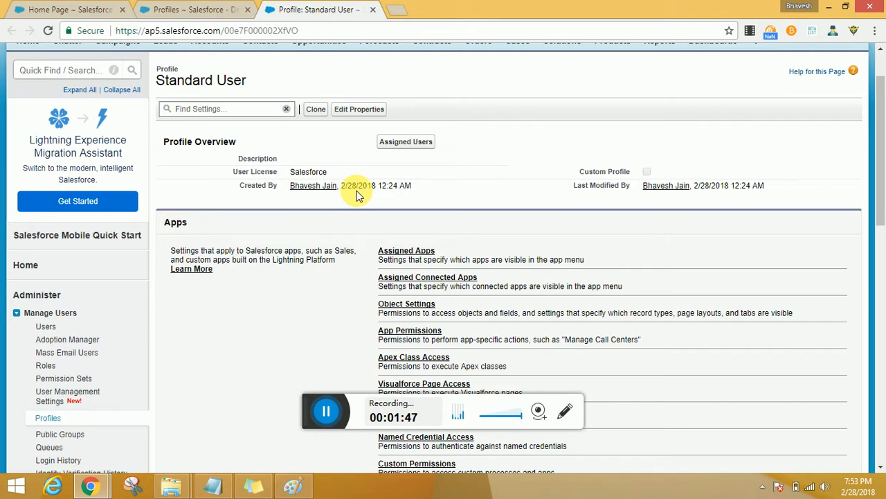
middle_click(415, 307)
left_click(417, 10)
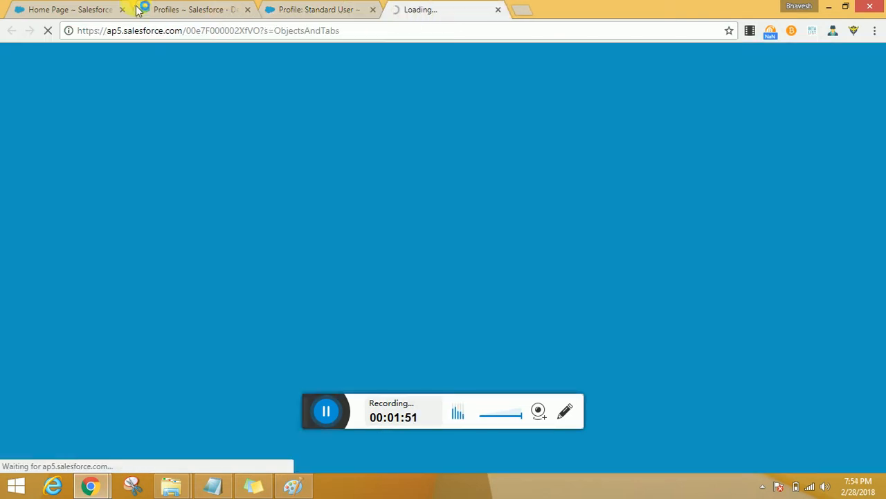
Step: Return to the profiles list page and open the Accounts home page from there
left_click(163, 9)
scroll(185, 156, "up", 1)
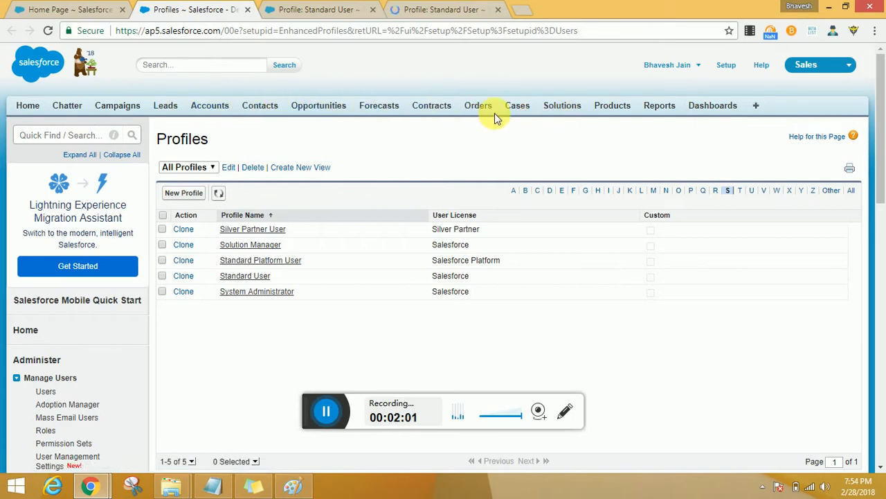
left_click(200, 108)
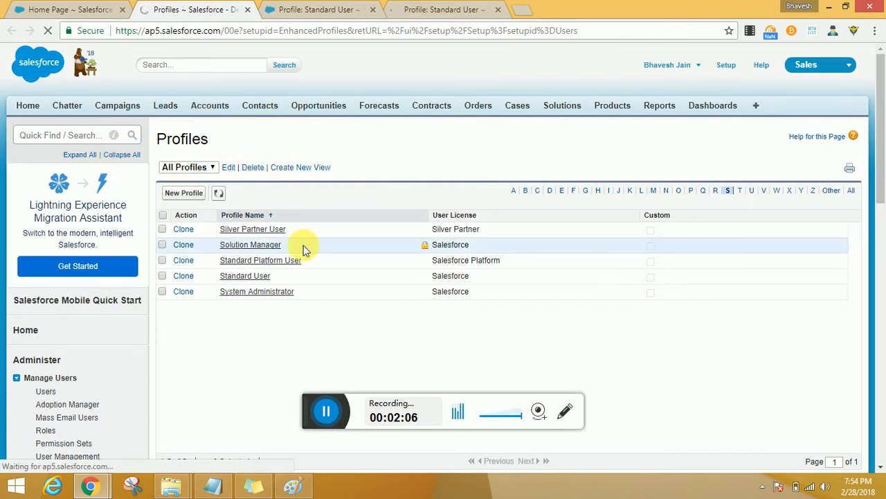
Step: Go back to the Standard User object settings, decline the guided tour and open the settings for Accounts
left_click(427, 13)
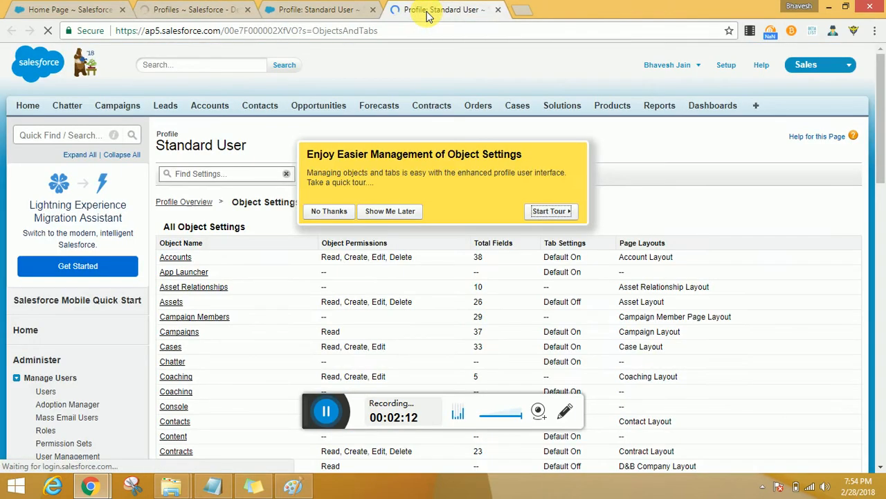
left_click(331, 216)
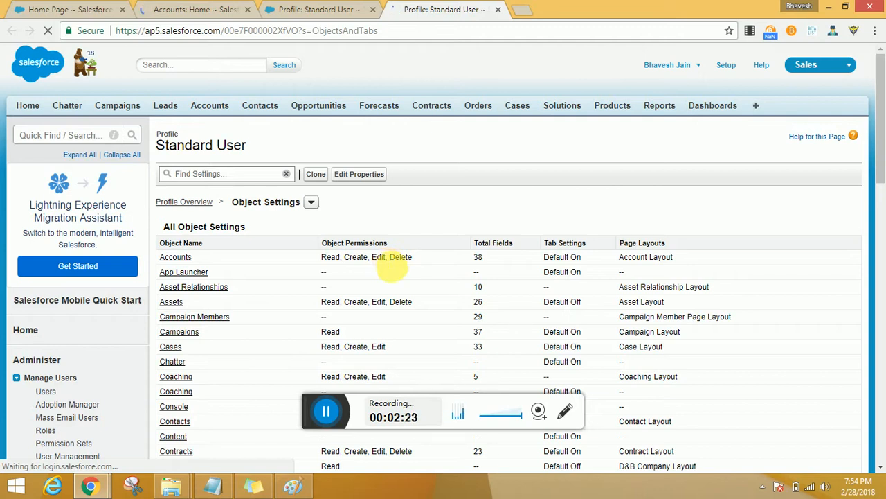
left_click(181, 262)
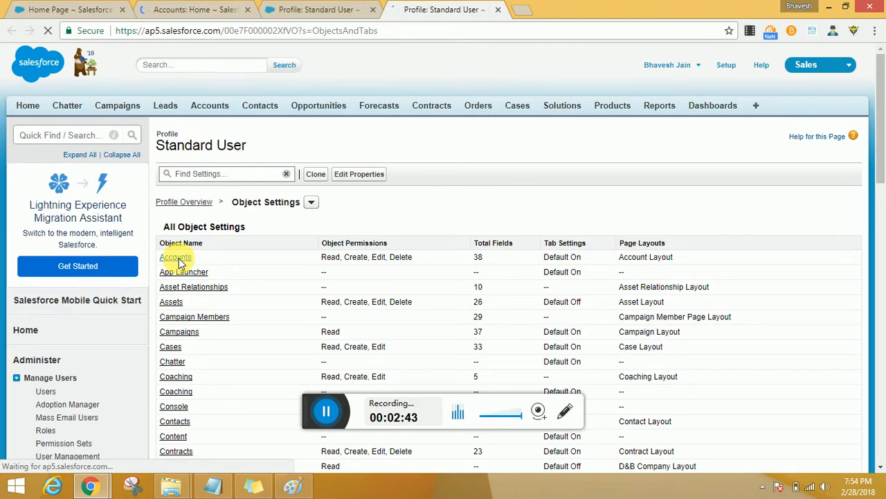
left_click(178, 260)
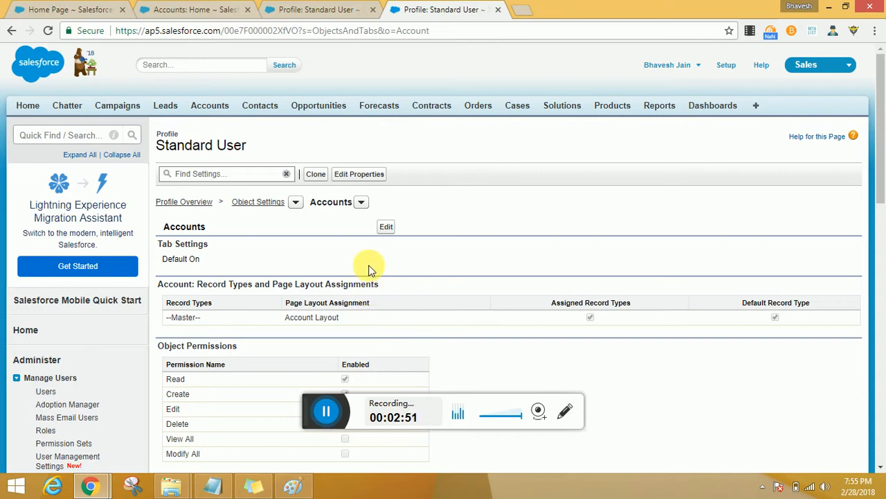
Step: Look over the object and field permissions that the Standard User profile has on Accounts
scroll(370, 268, "down", 1)
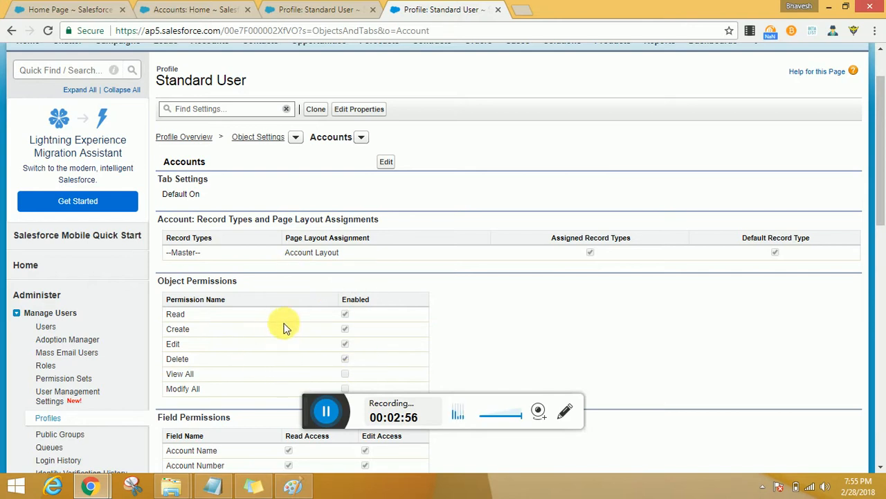
scroll(282, 321, "down", 1)
scroll(282, 320, "down", 1)
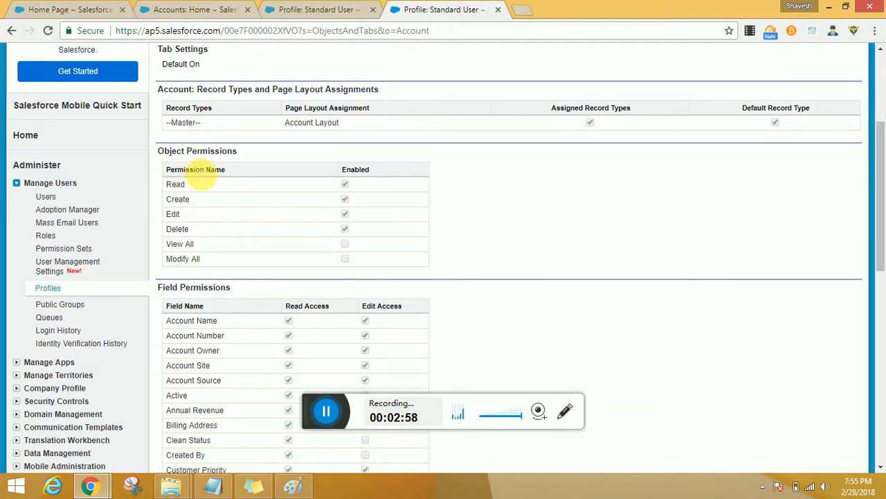
triple_click(199, 171)
left_click(261, 216)
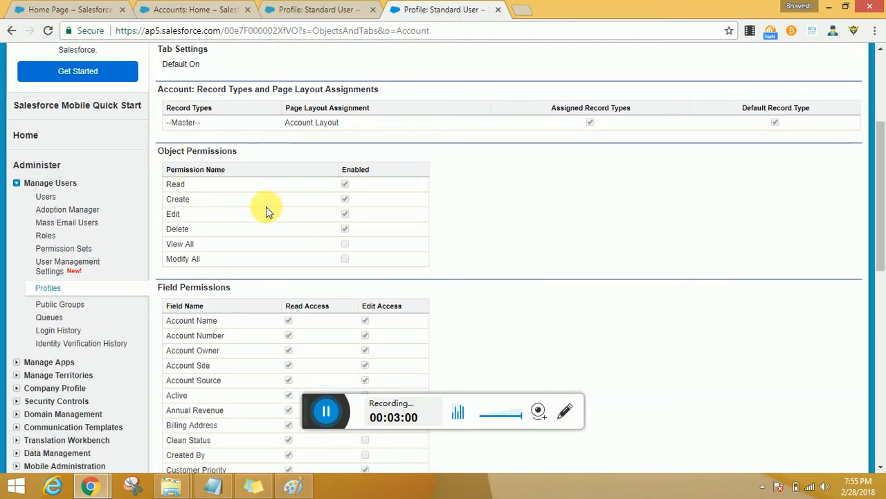
scroll(287, 237, "up", 3)
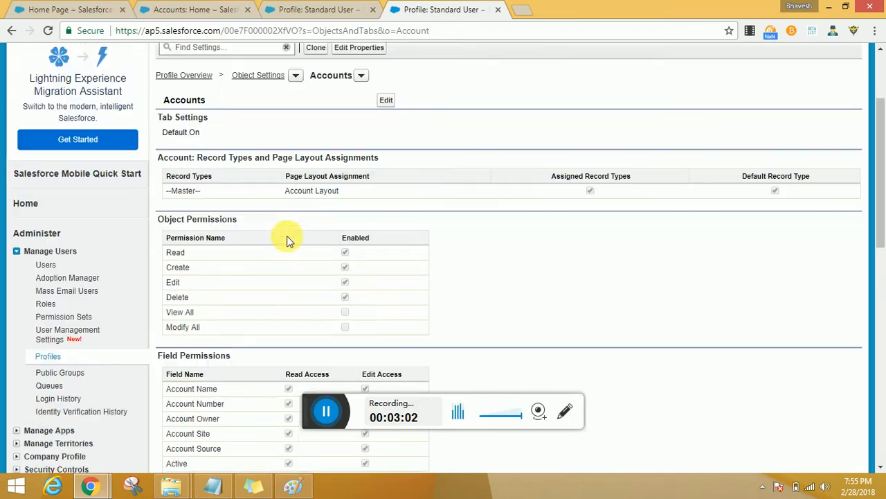
Step: Review the profile name and the tab setting for Accounts
left_click_drag(260, 143, 169, 145)
scroll(221, 243, "down", 1)
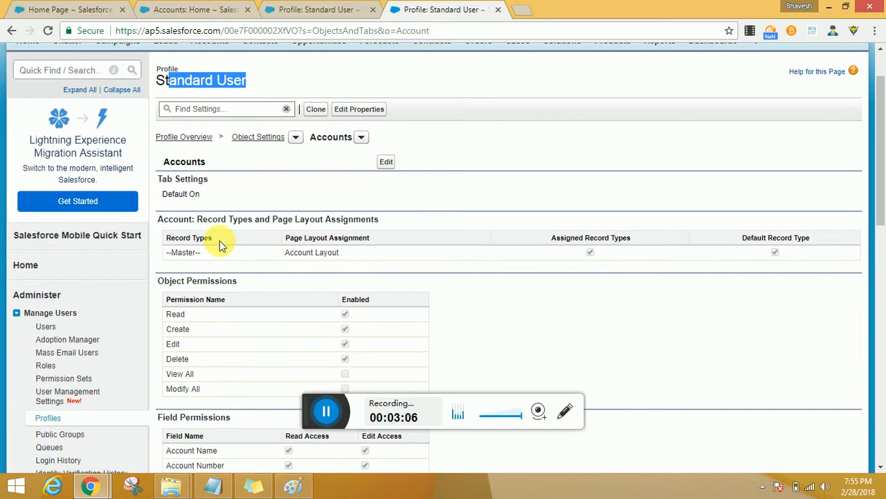
left_click_drag(211, 178, 159, 179)
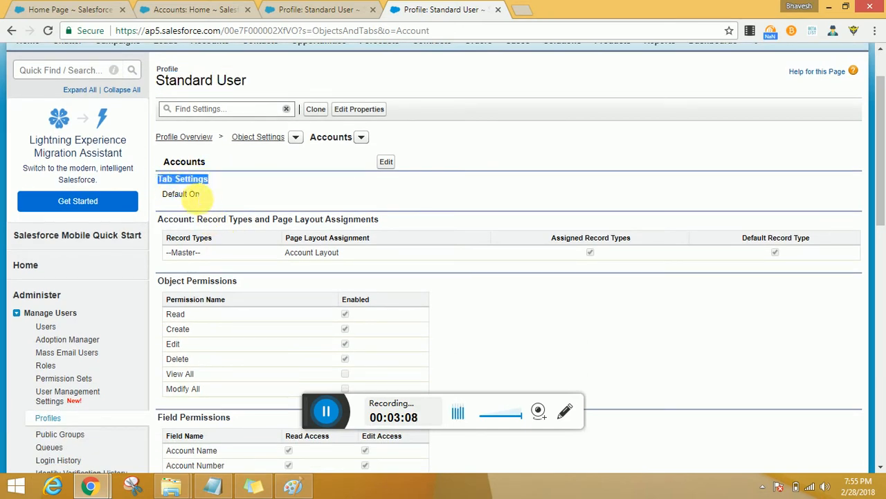
left_click_drag(205, 199, 161, 196)
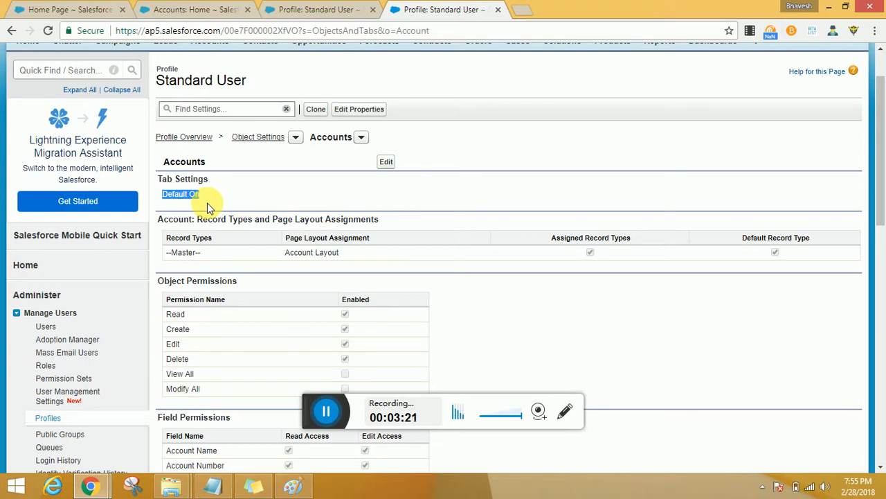
scroll(248, 214, "up", 1)
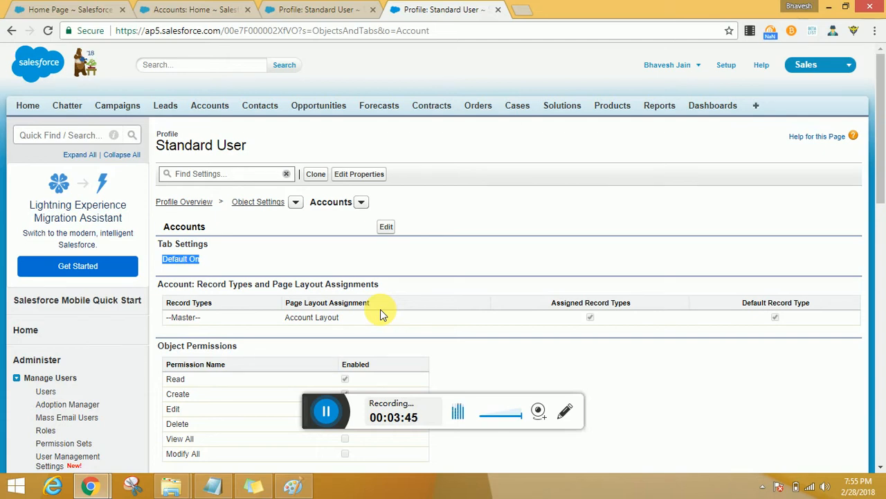
Step: Review the record types and page layout assignments for Accounts
scroll(380, 308, "down", 1)
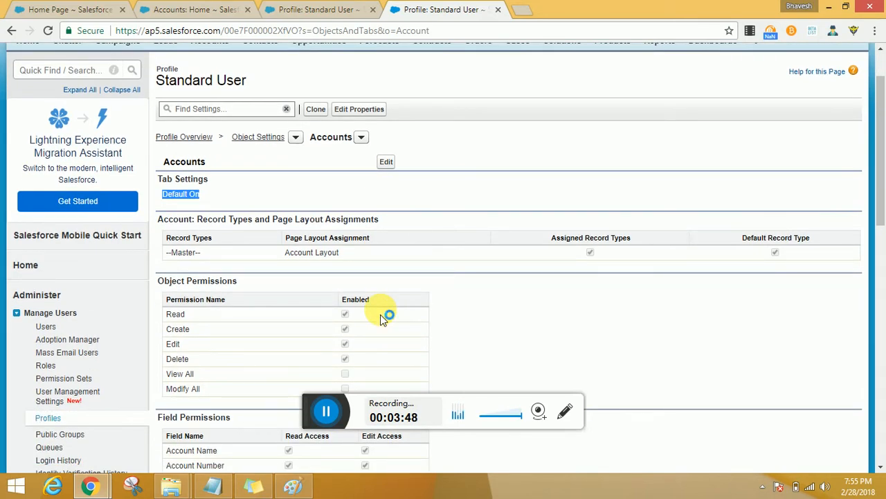
scroll(374, 289, "down", 1)
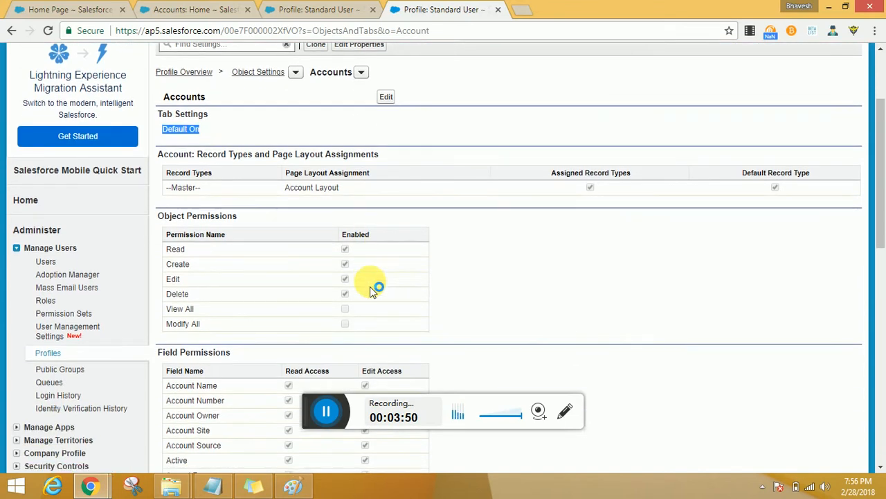
left_click_drag(382, 153, 162, 153)
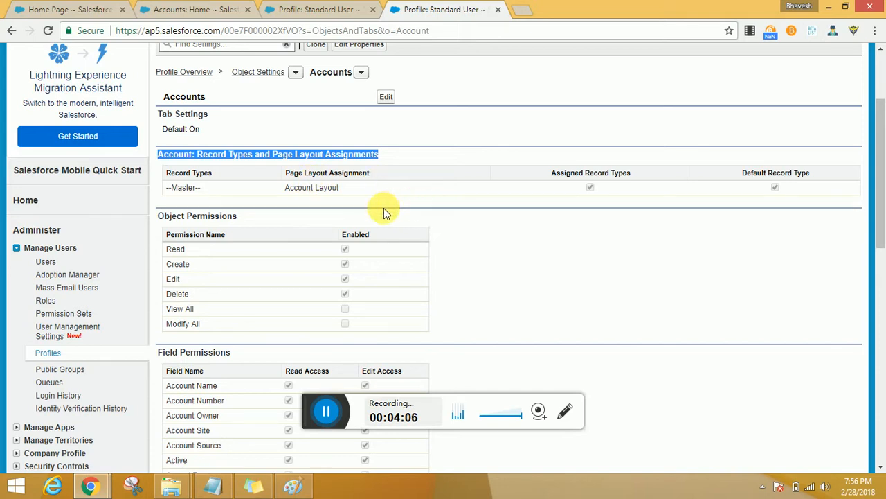
scroll(384, 224, "down", 1)
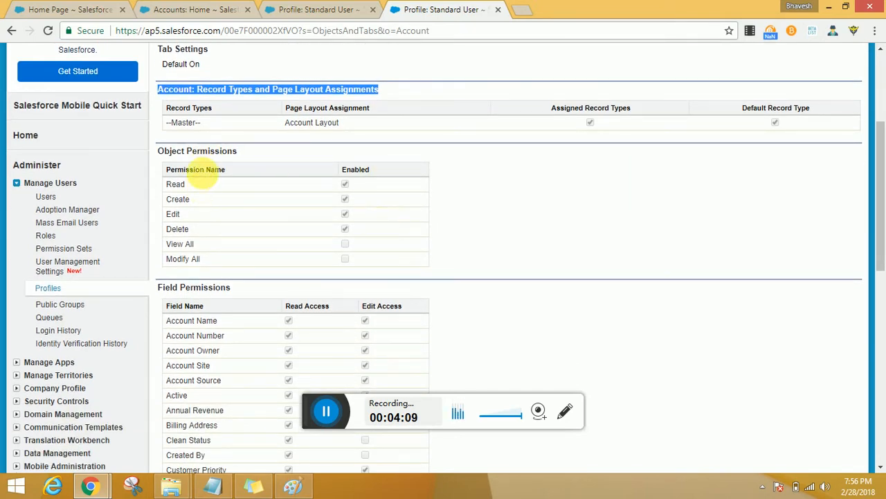
Step: Examine each object permission for Accounts: Read, Create, Edit, Delete, View All and Modify All
left_click_drag(237, 151, 156, 151)
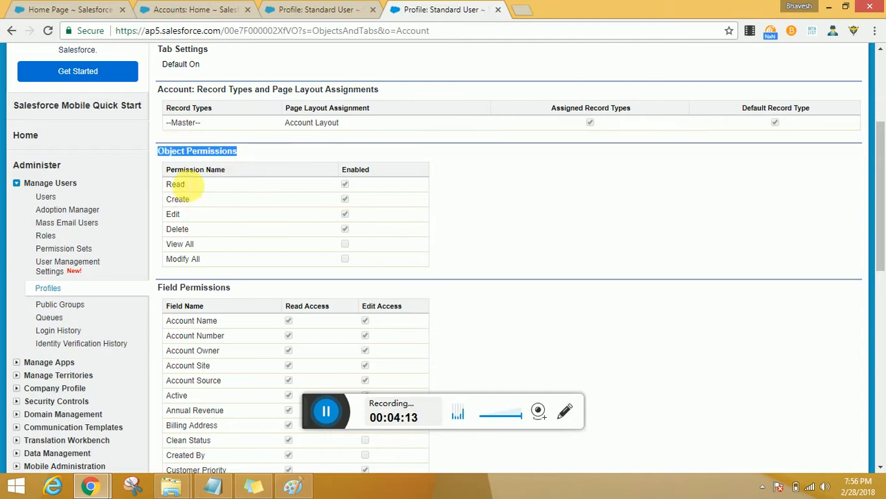
double_click(175, 185)
double_click(177, 198)
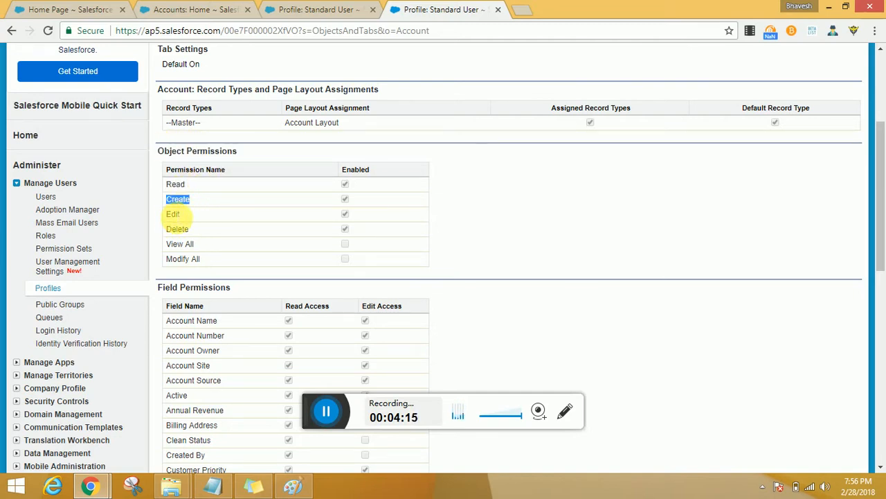
double_click(172, 214)
double_click(177, 228)
left_click_drag(174, 184, 176, 228)
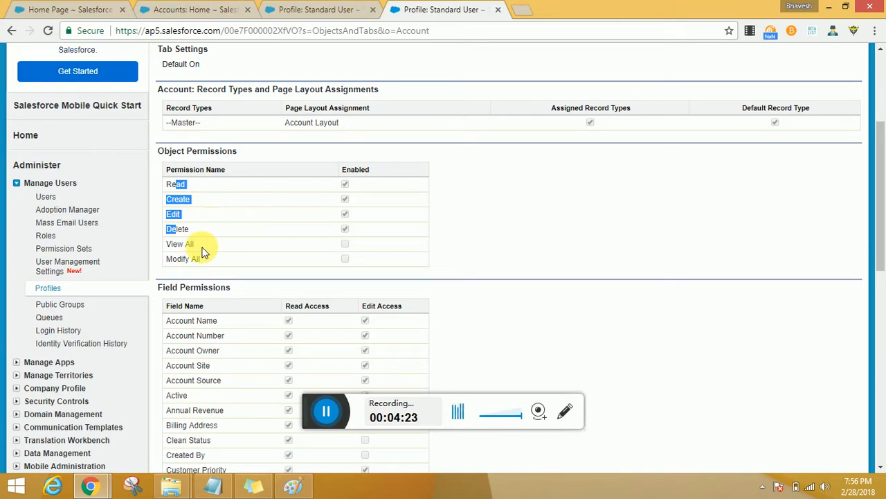
left_click_drag(201, 248, 166, 258)
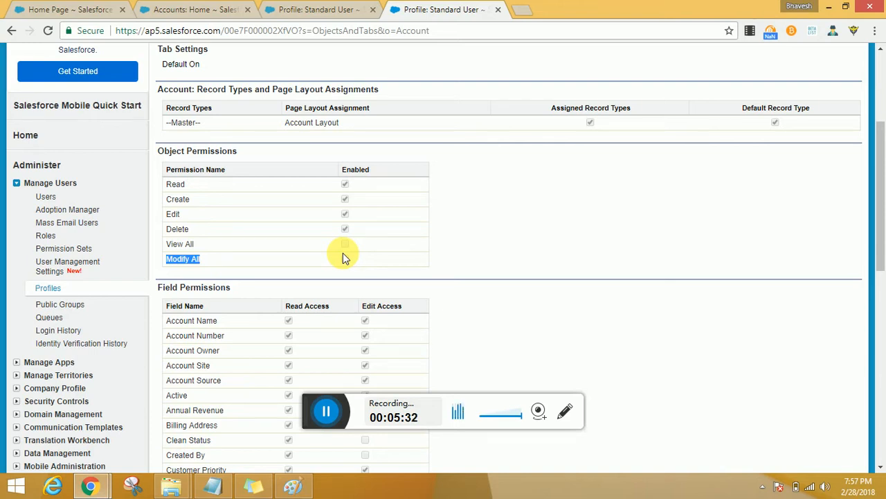
Step: Put the Accounts settings of the Standard User profile into edit mode and set the tab setting to Default Off
scroll(373, 207, "up", 2)
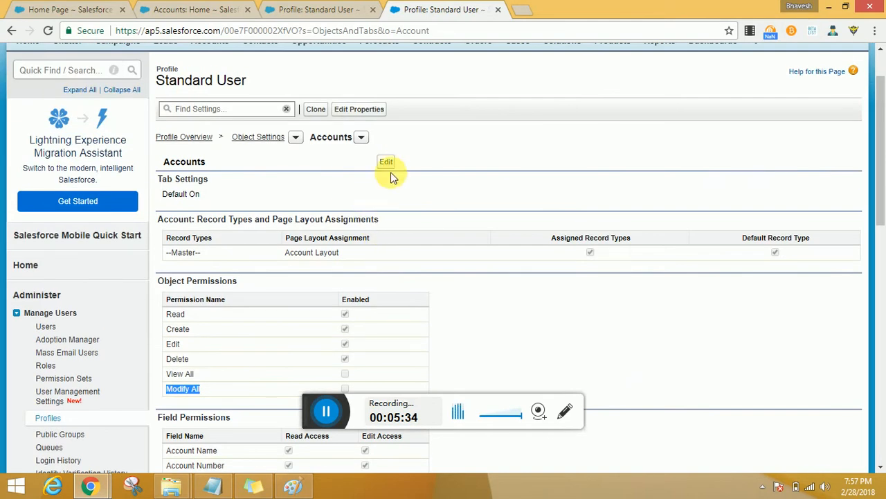
left_click(392, 166)
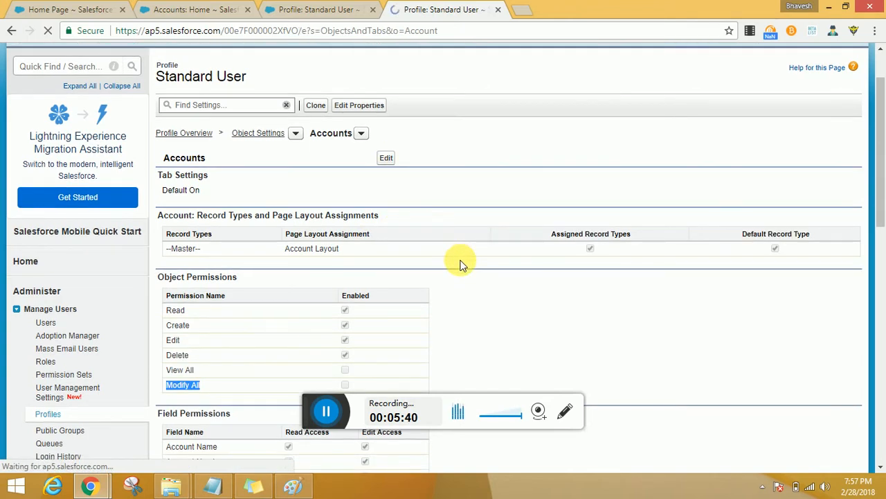
scroll(462, 265, "down", 2)
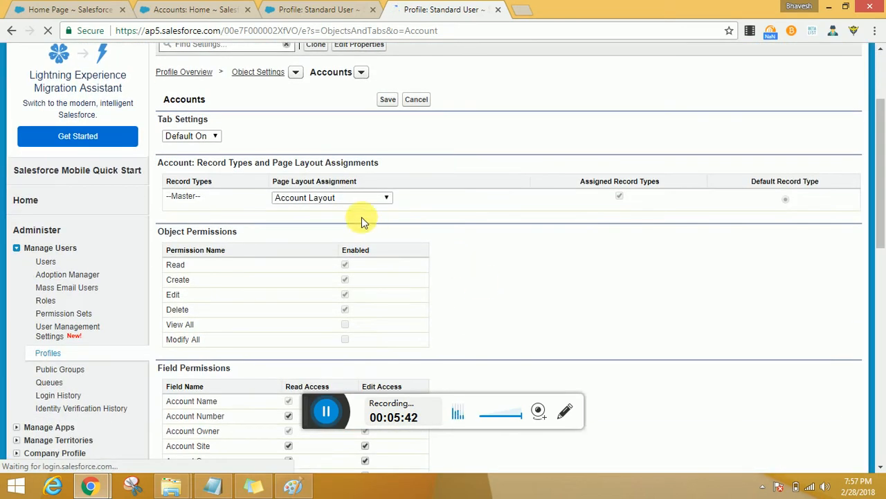
left_click(208, 136)
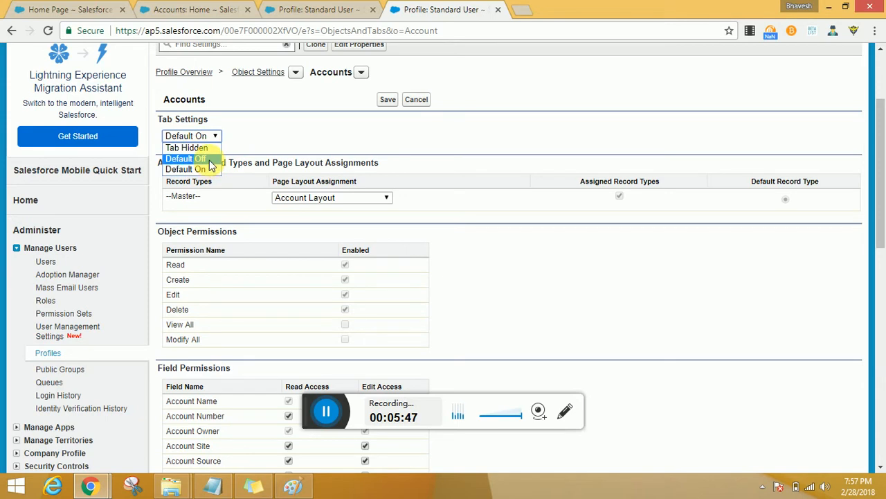
left_click(207, 159)
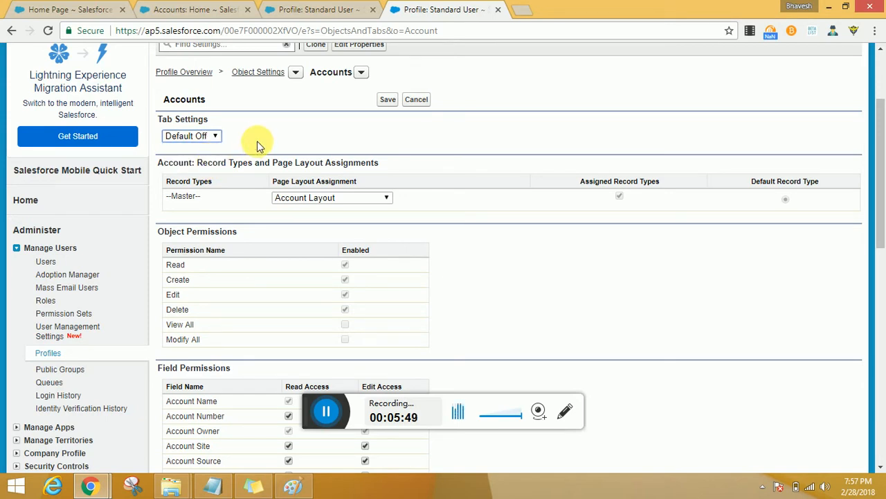
Step: Assign Account (Marketing) Layout to the Master record type, and switch the assignment to Account (Sales) Layout
left_click(346, 199)
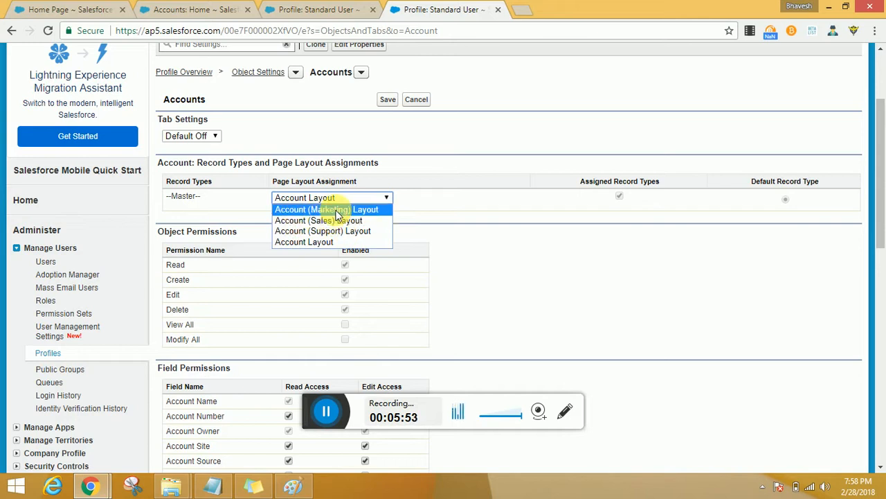
left_click(335, 209)
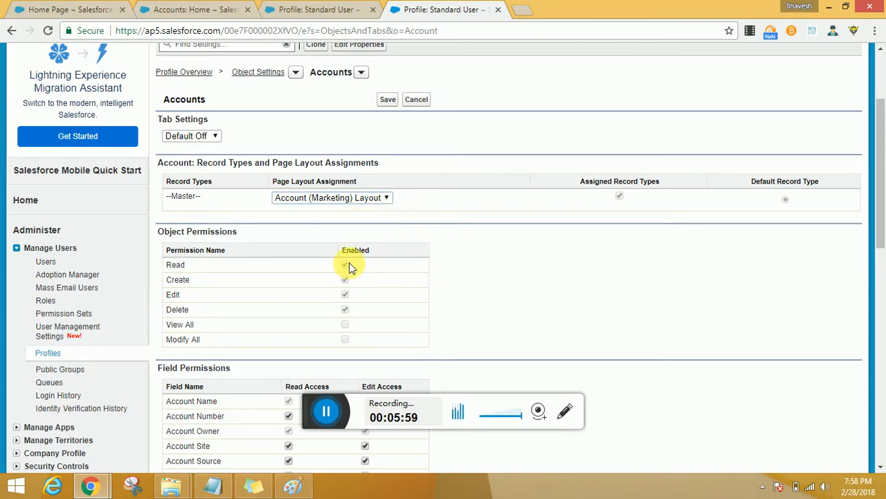
left_click(359, 199)
left_click(333, 220)
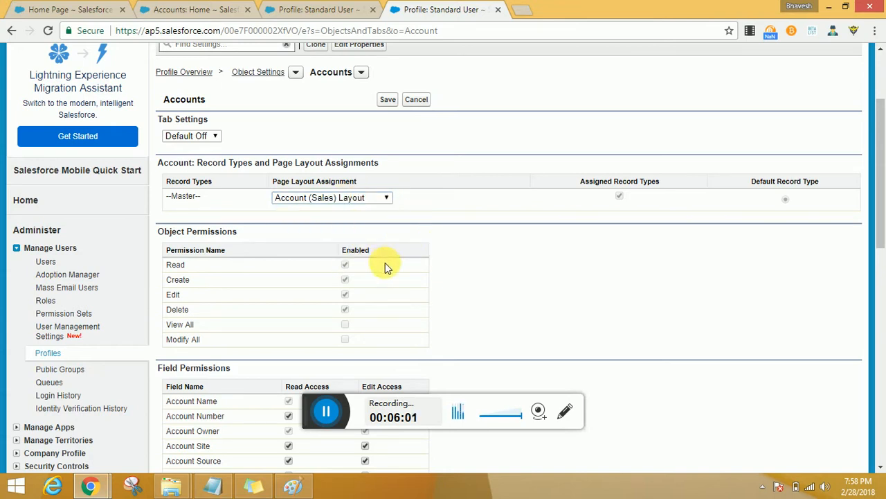
Step: Review the Read, Create, Edit and Delete object permissions for Accounts
scroll(385, 262, "down", 1)
scroll(385, 264, "down", 1)
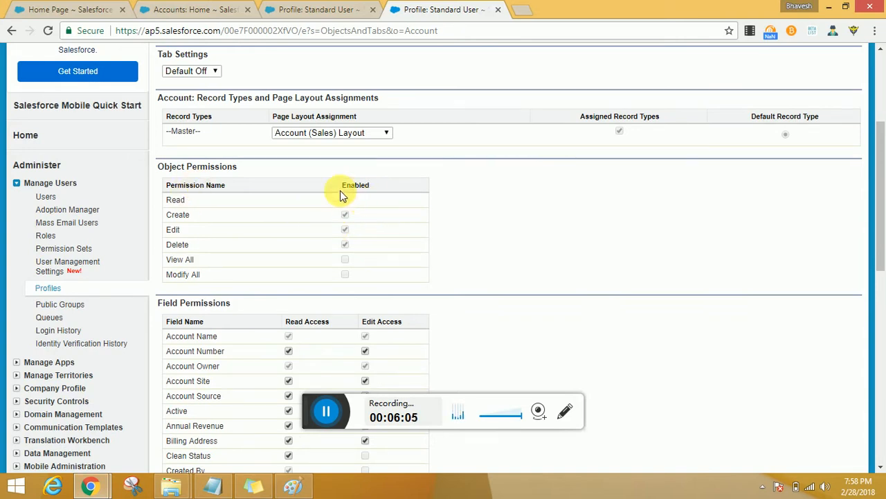
left_click_drag(172, 199, 332, 253)
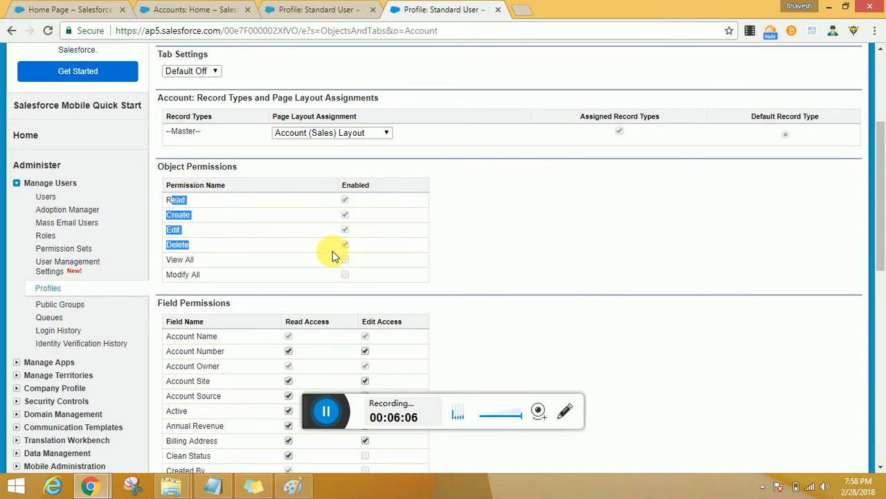
left_click(392, 244)
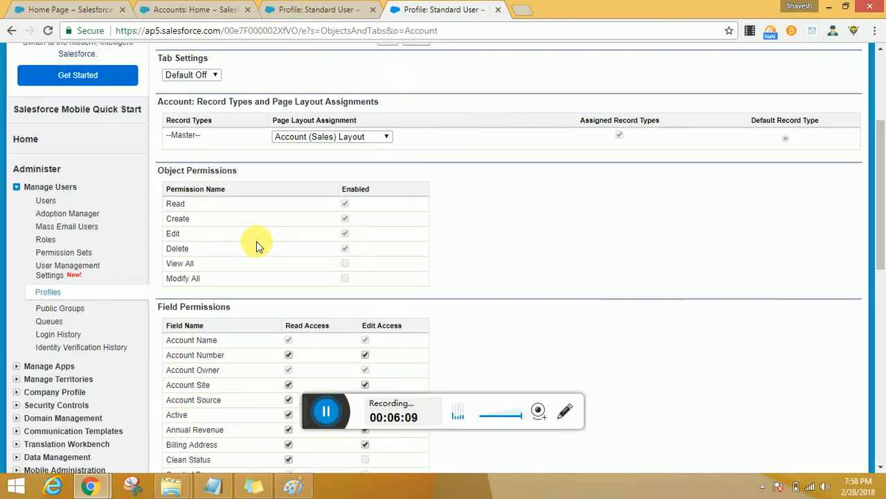
scroll(257, 244, "up", 2)
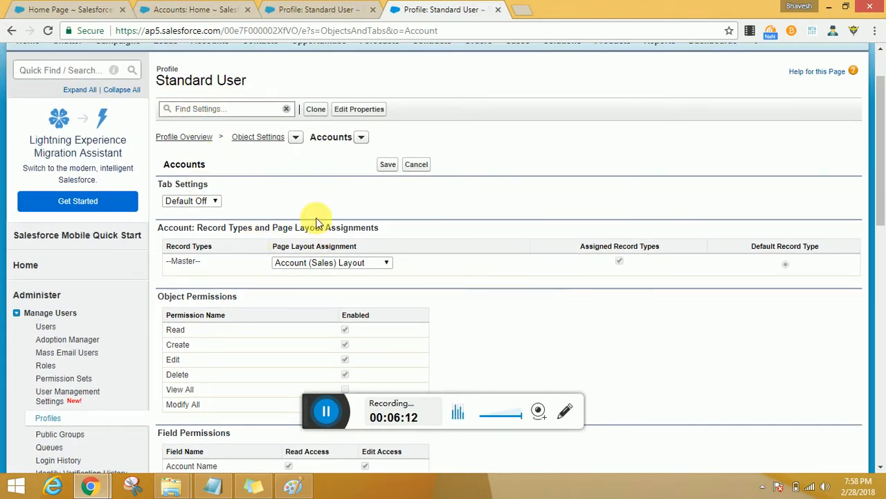
Step: Examine the Accounts field permissions, including the Read Access and Edit Access columns
scroll(315, 220, "down", 3)
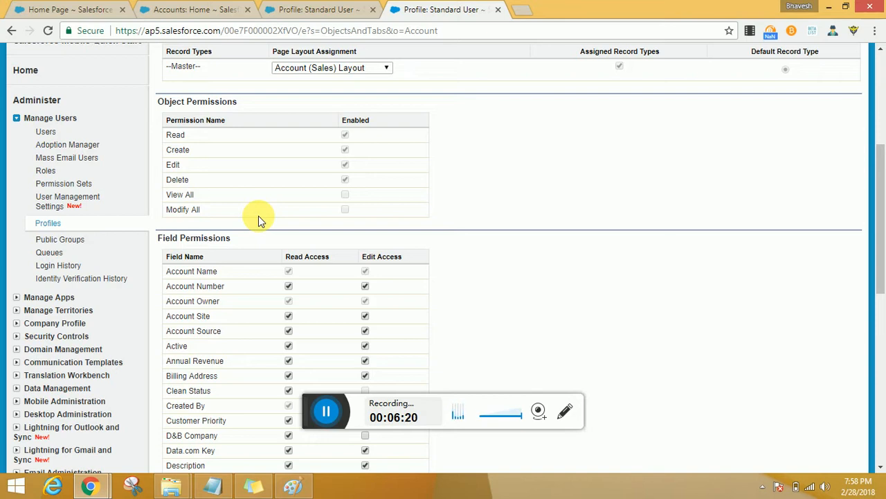
scroll(258, 216, "down", 2)
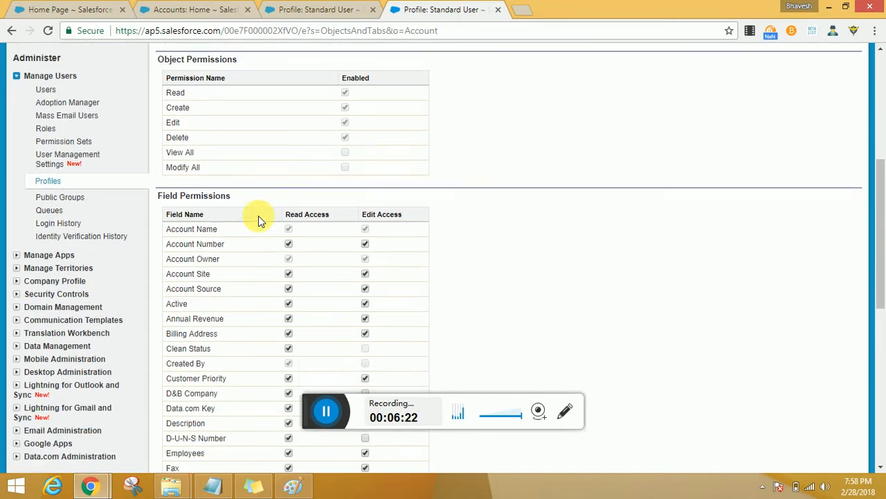
triple_click(208, 109)
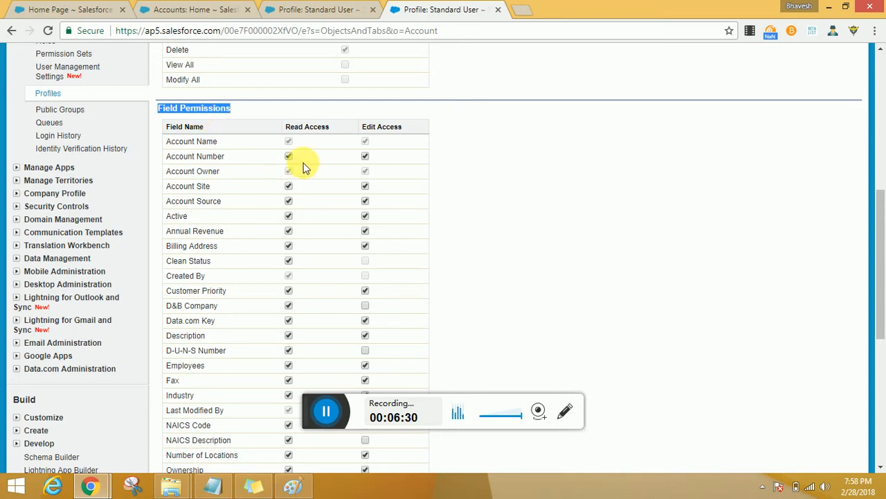
triple_click(306, 130)
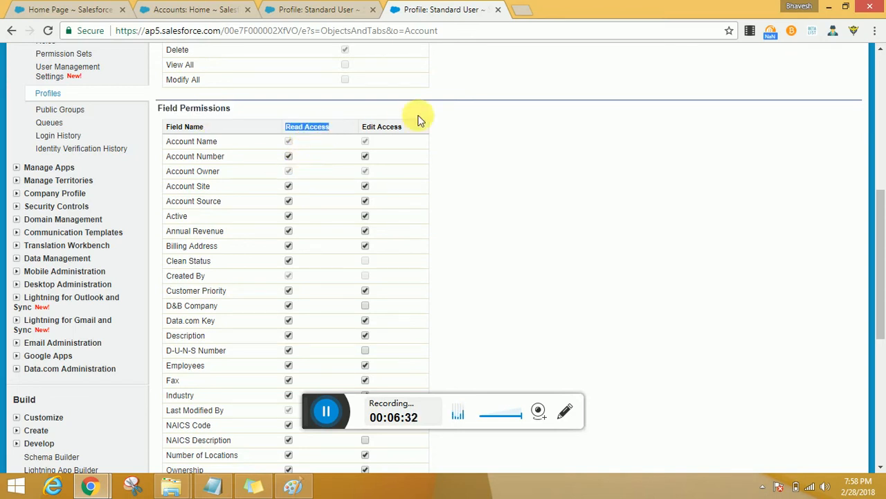
triple_click(387, 131)
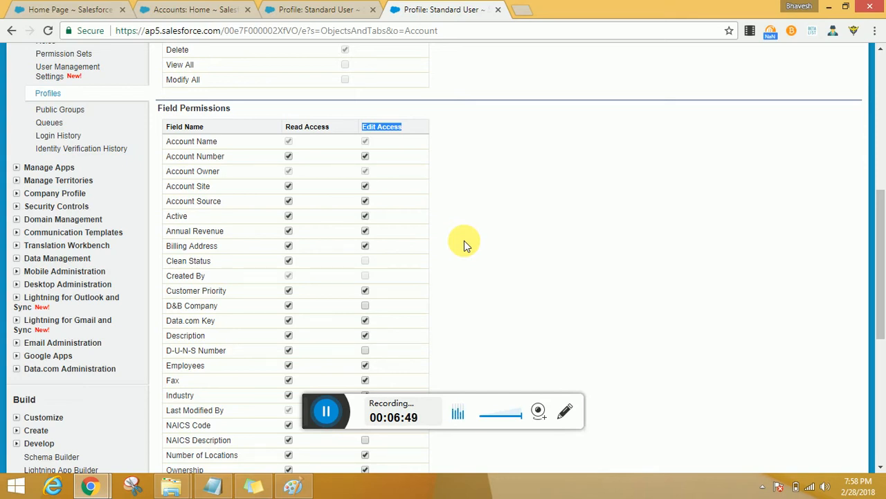
Step: Discard the unsaved tab setting and page layout changes for Accounts
scroll(464, 241, "up", 1)
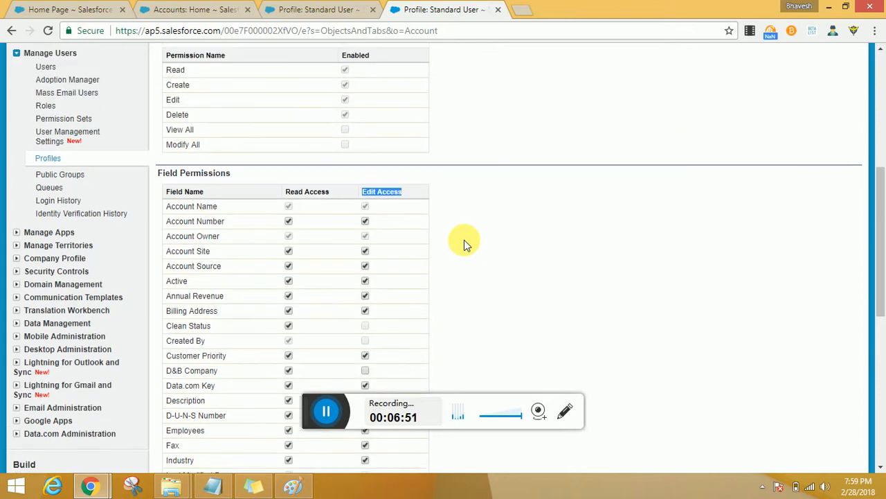
scroll(464, 244, "up", 1)
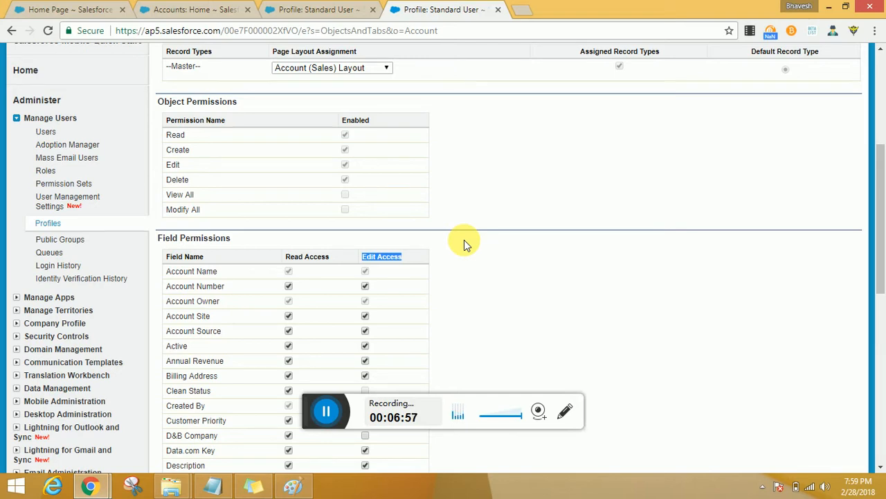
scroll(466, 244, "up", 4)
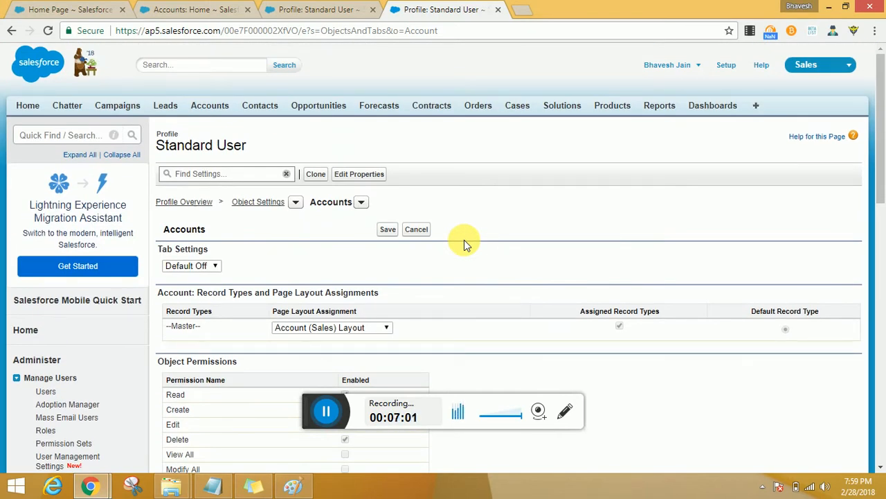
left_click(416, 229)
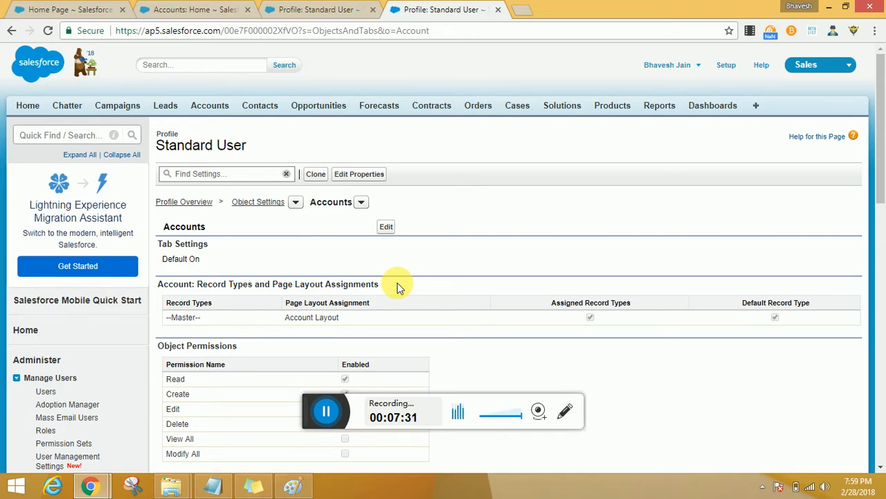
key("alt+Tab")
key("alt+Tab")
key("alt+Tab")
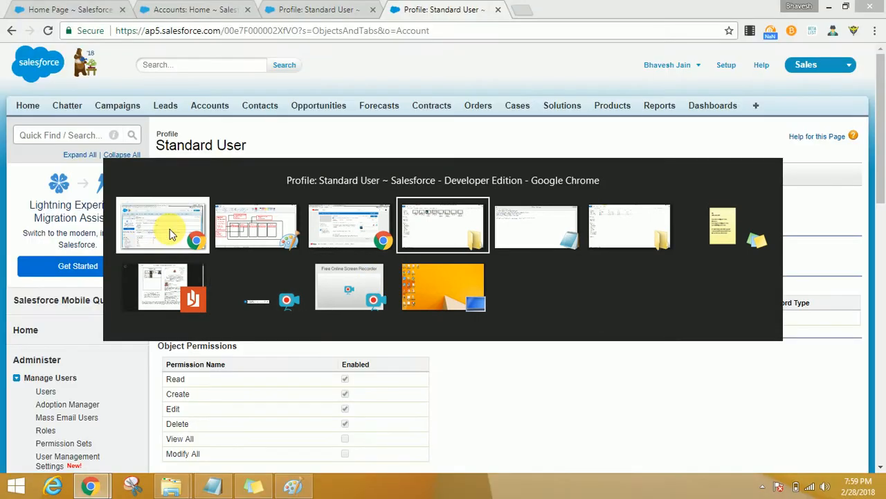
left_click(166, 229)
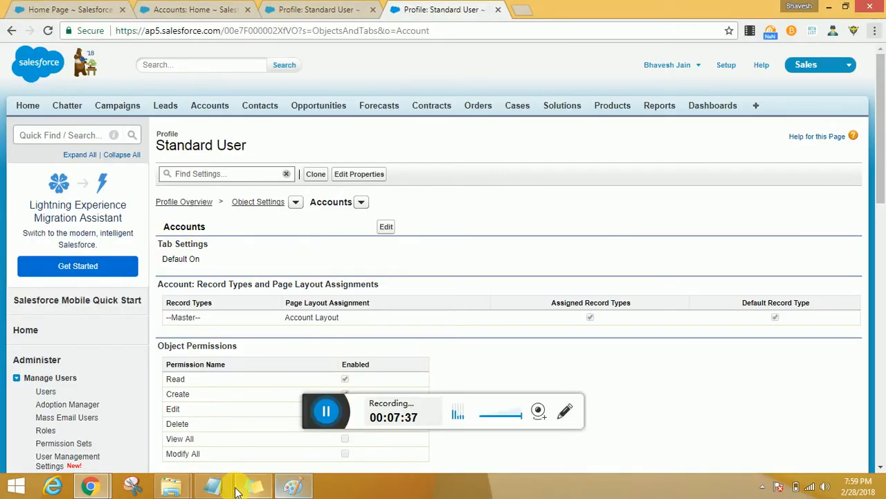
Step: Open a new Notepad document, maximize its window and enter the first line "300 Users having profile A"
right_click(214, 485)
left_click(168, 421)
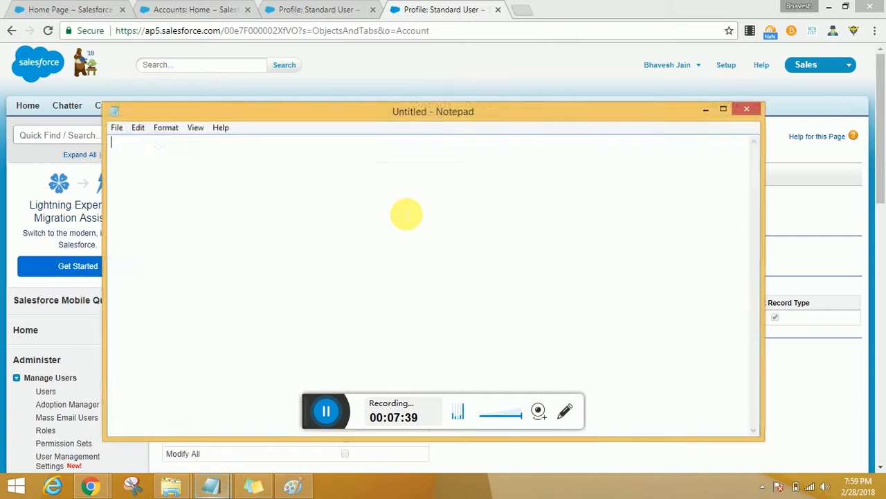
double_click(502, 109)
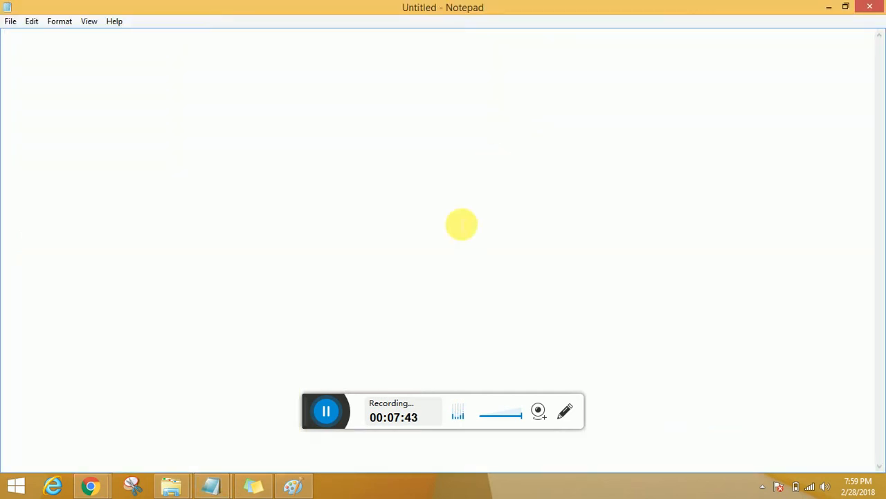
type("300 ")
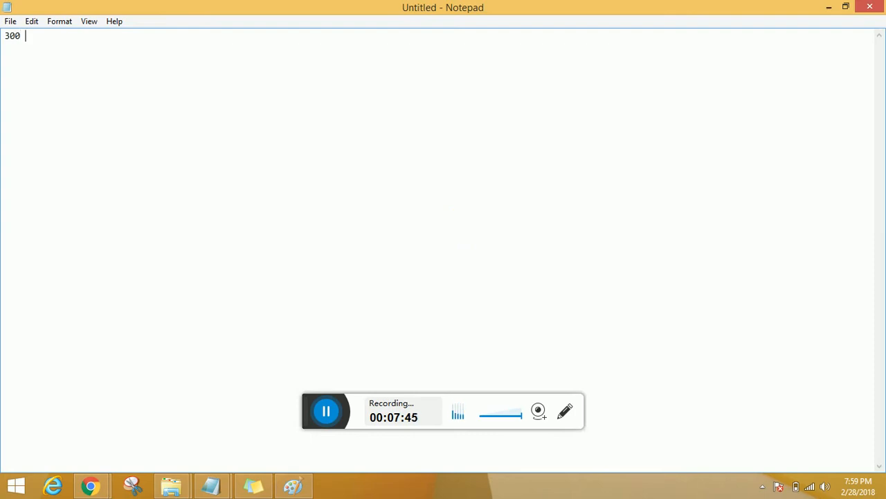
type("Users having profile A")
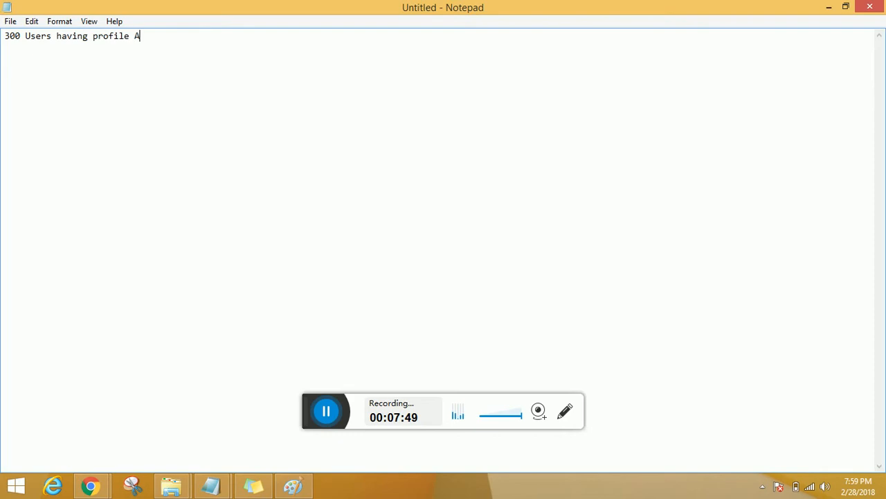
key("Return")
Step: Add a second line reading "Profile A has read access on Account object"
type("Profile A has")
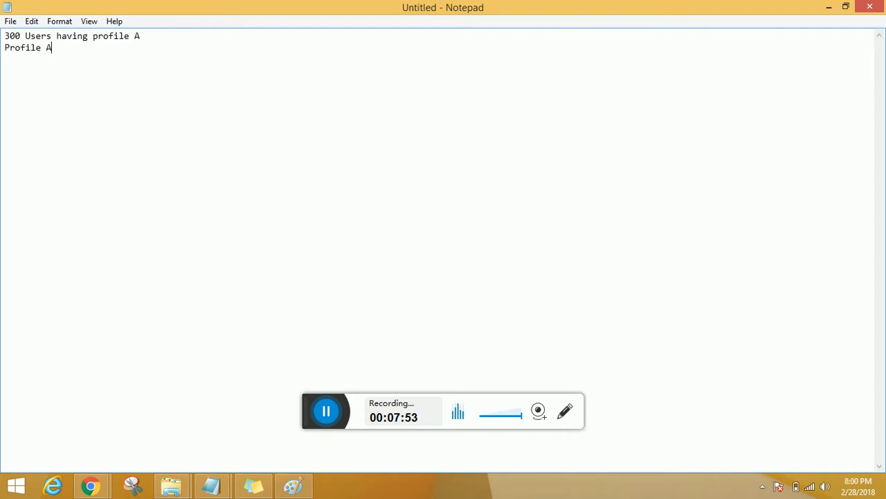
type("ad access o")
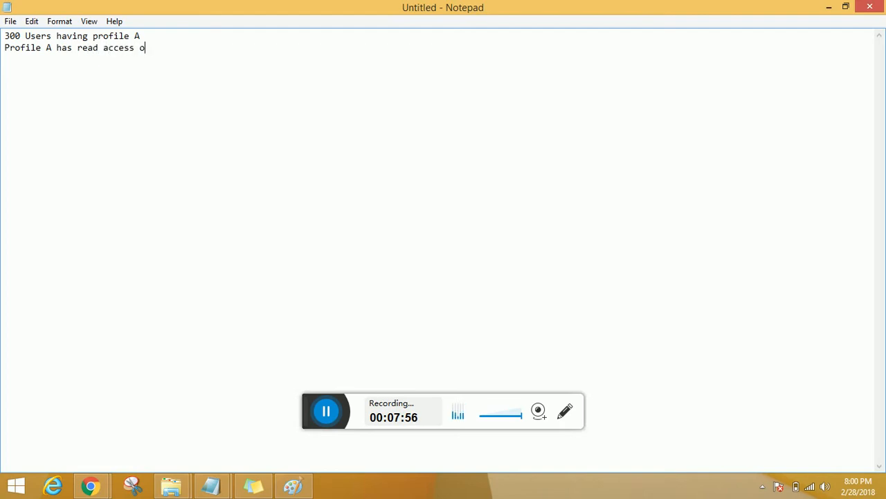
type("n Account object")
key("Return")
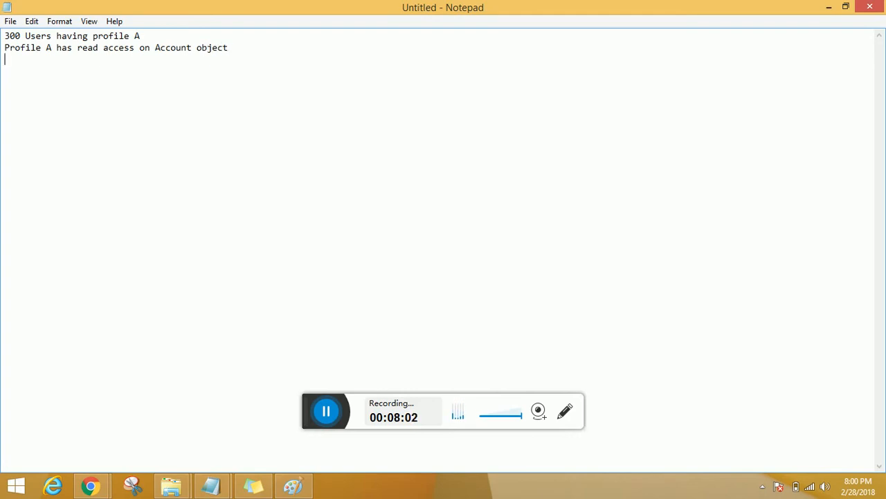
Step: Add a third line reading "100 more users who needs create and read access on Account object records"
type("100 more users wh")
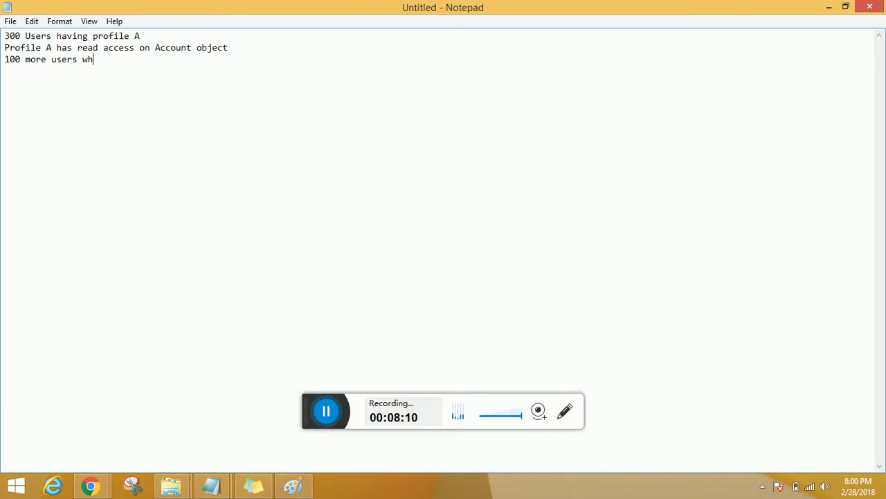
type("o needs create")
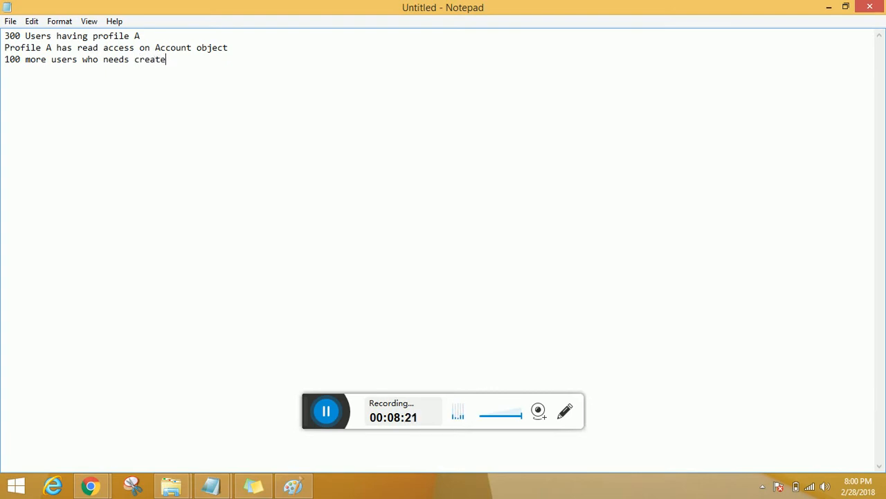
type(" and rec")
type("d access on Account")
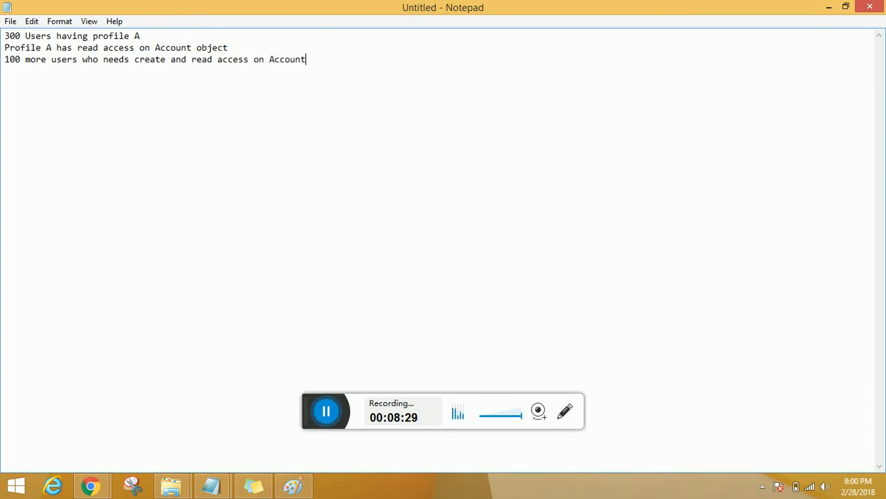
type(" object records")
key("Return")
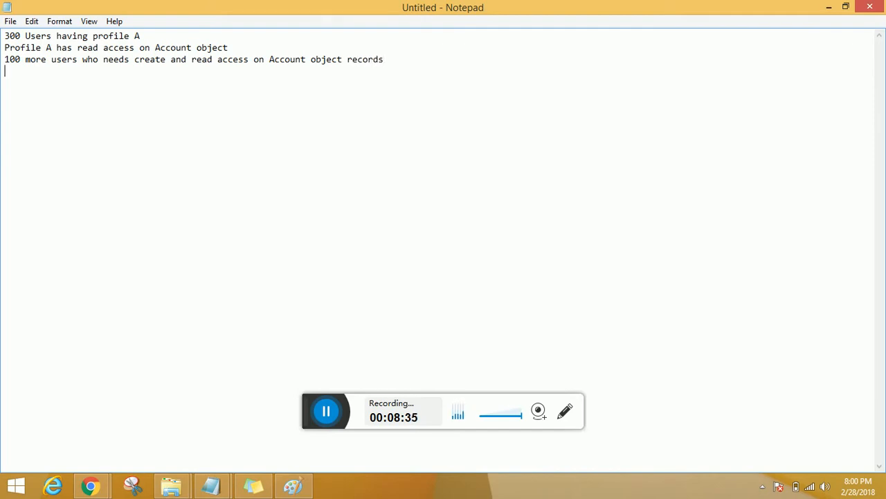
Step: Add a separator line of equals signs and below it "Profile A to300 users (earlier) + 100 more users"
type("=====================================")
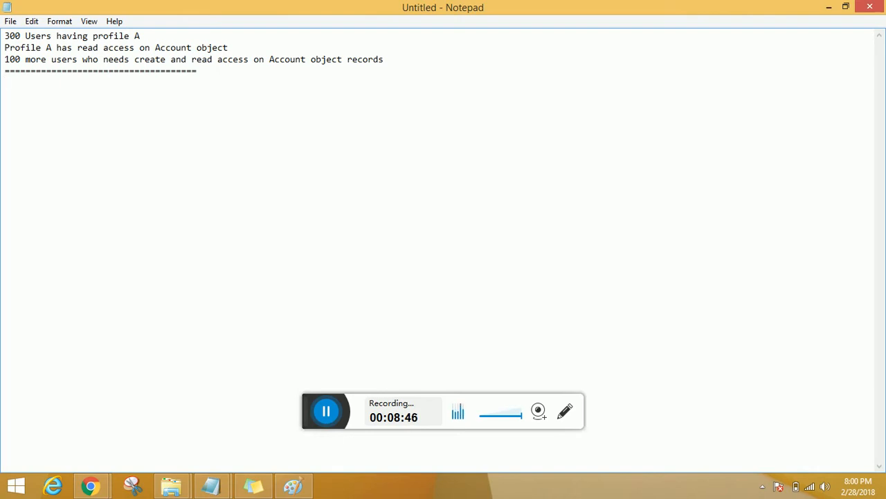
type("Profile A to3")
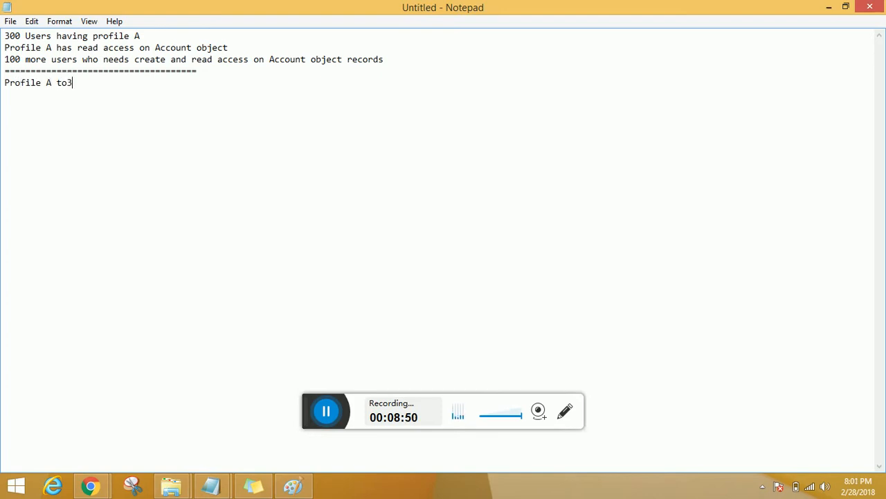
type("00 users (ear")
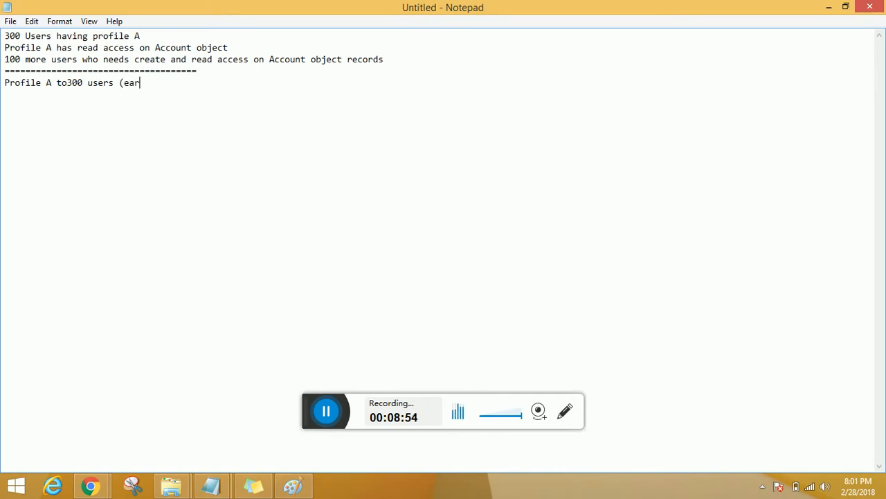
type("lier) + 100 more u")
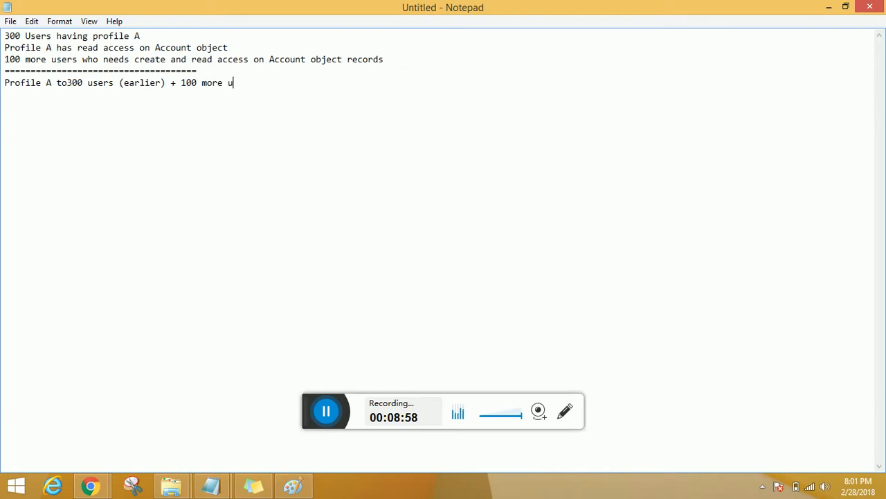
type("sers")
key("Return")
Step: Add a last line reading "Permission set A to 100 users"
type("Permissio")
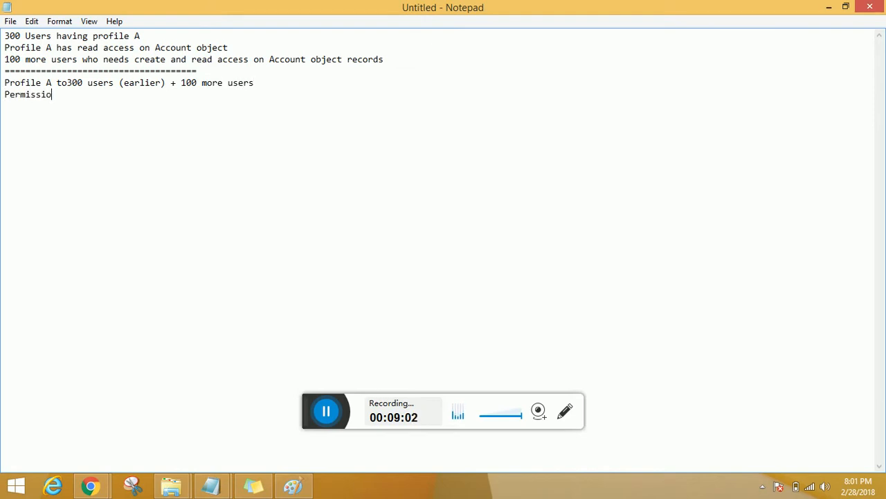
type("n set A to 100 users")
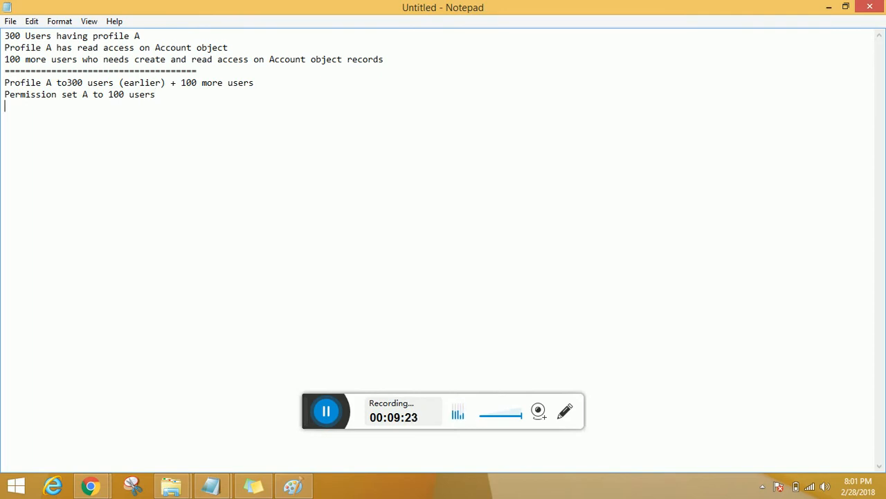
Step: Close the notes with a separator line of equals signs below "Permission set A to 100 users"
type("===================================")
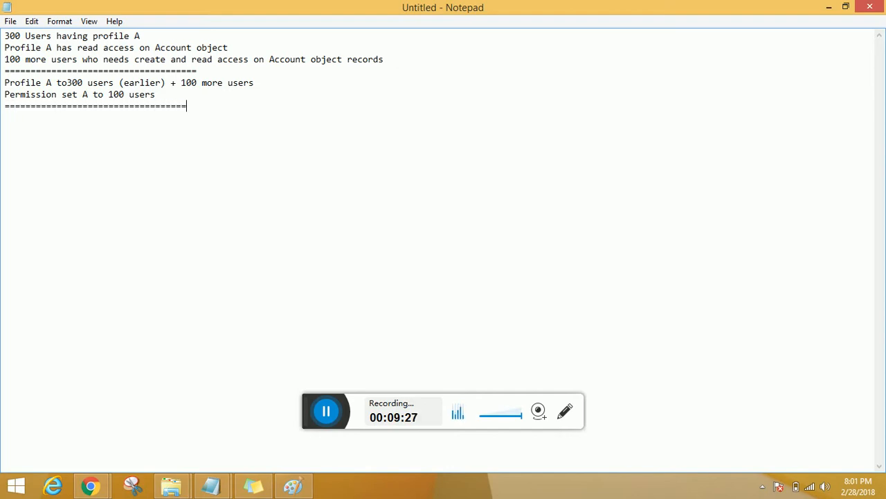
Step: Switch to Salesforce in Chrome and open the list of all profiles
key("alt+Tab")
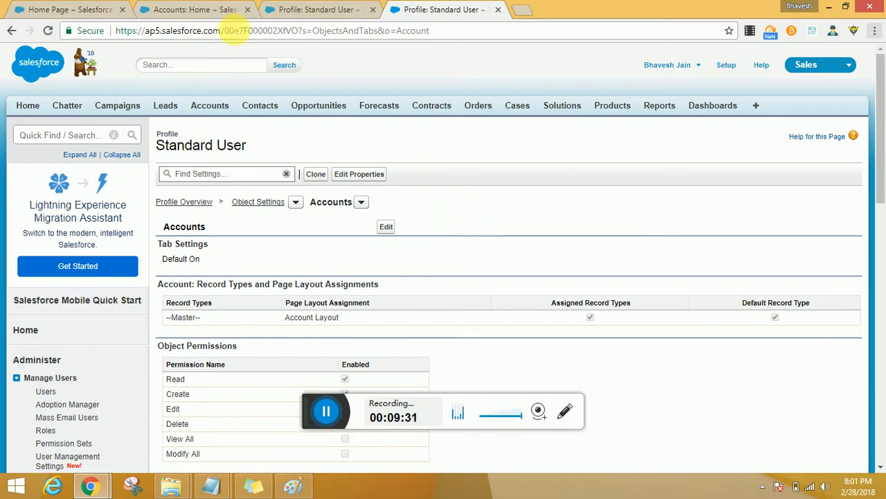
scroll(229, 291, "down", 4)
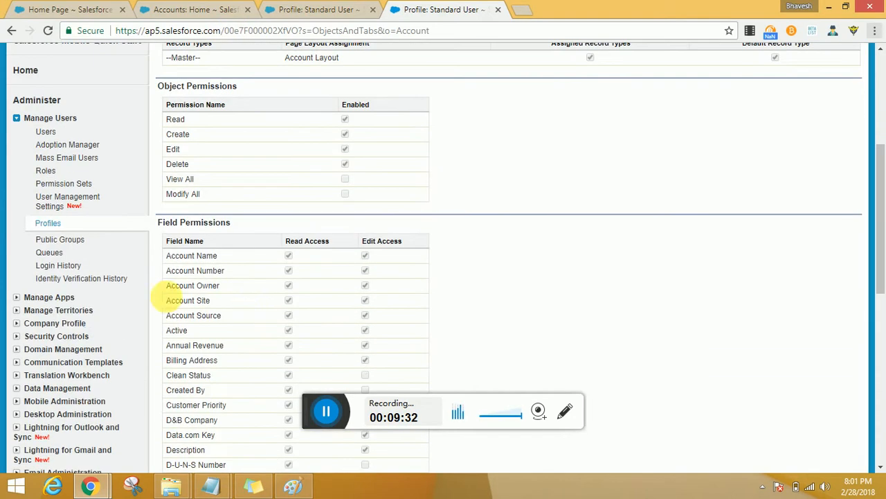
left_click(57, 227)
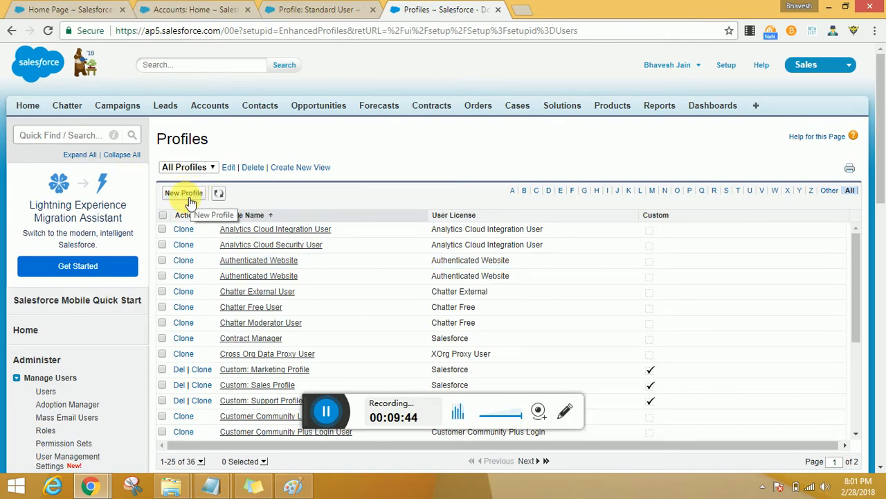
scroll(189, 251, "down", 5)
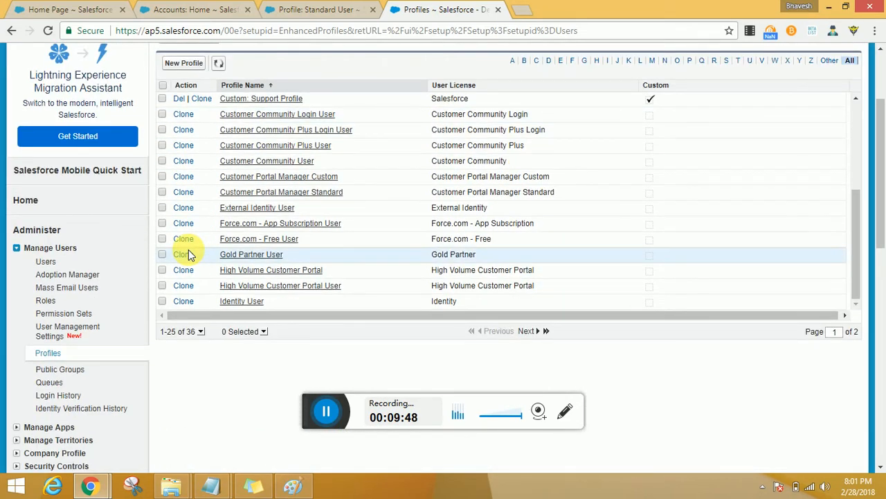
left_click(184, 64)
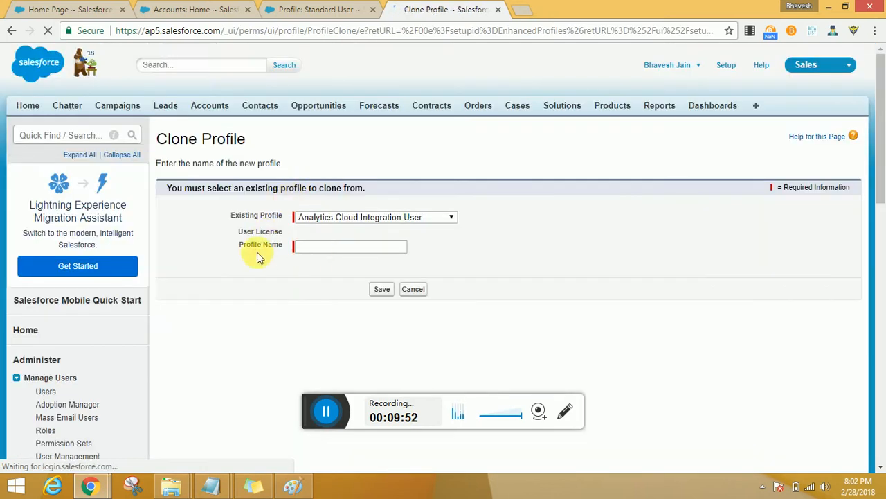
left_click(423, 294)
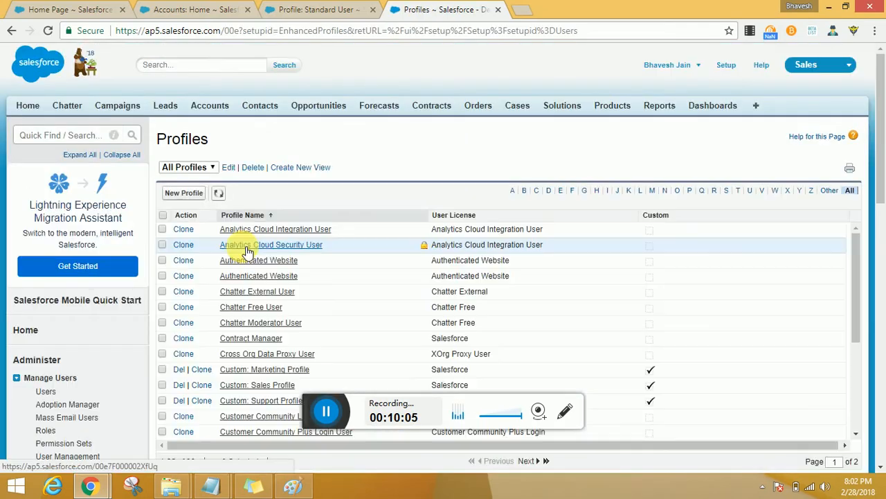
Step: Open the Contract Manager profile in a separate browser tab and start cloning it from the profiles list
scroll(242, 253, "down", 10)
scroll(242, 251, "up", 4)
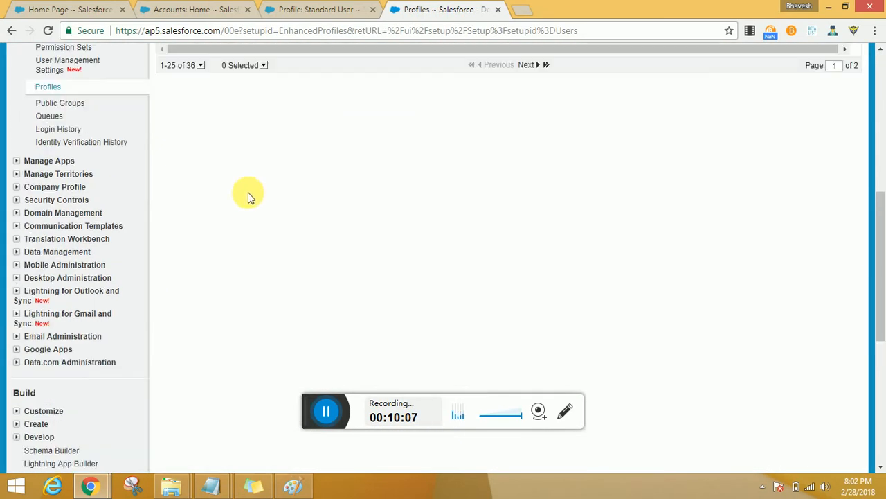
scroll(330, 212, "up", 8)
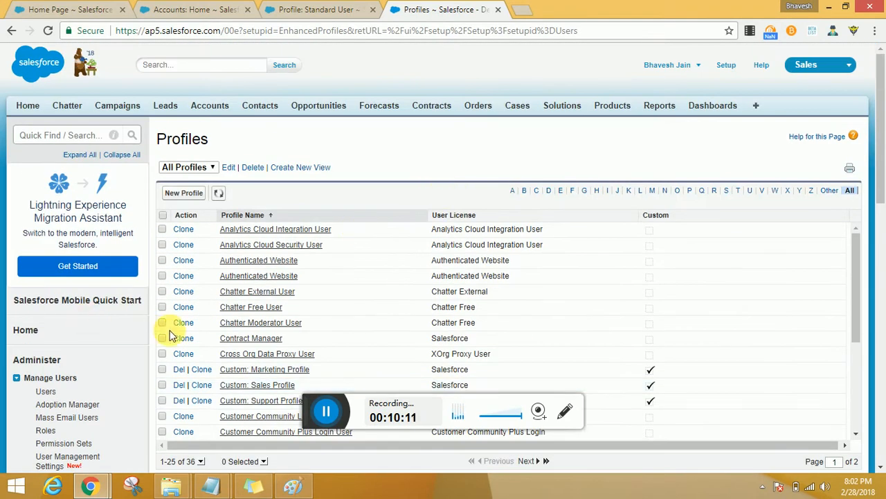
middle_click(270, 339)
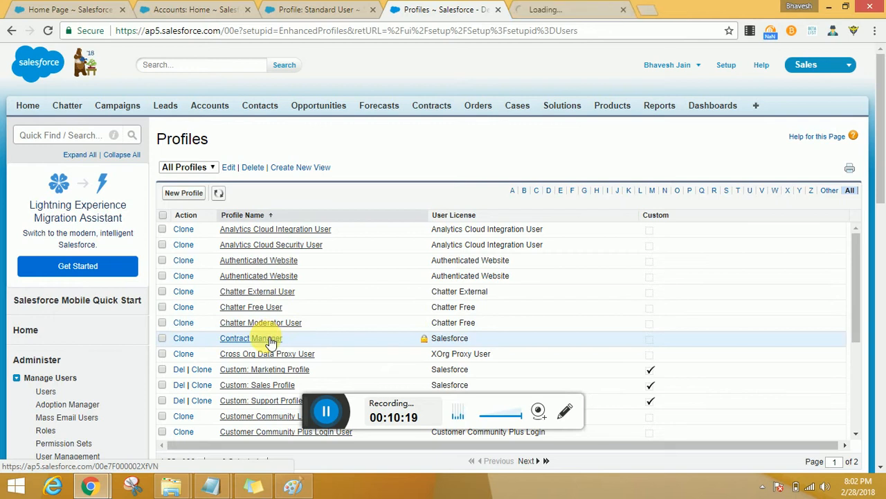
left_click(186, 339)
Step: Examine the object settings of the Contract Manager profile, including its Accounts permissions, and close that profile's browser tab
left_click(563, 9)
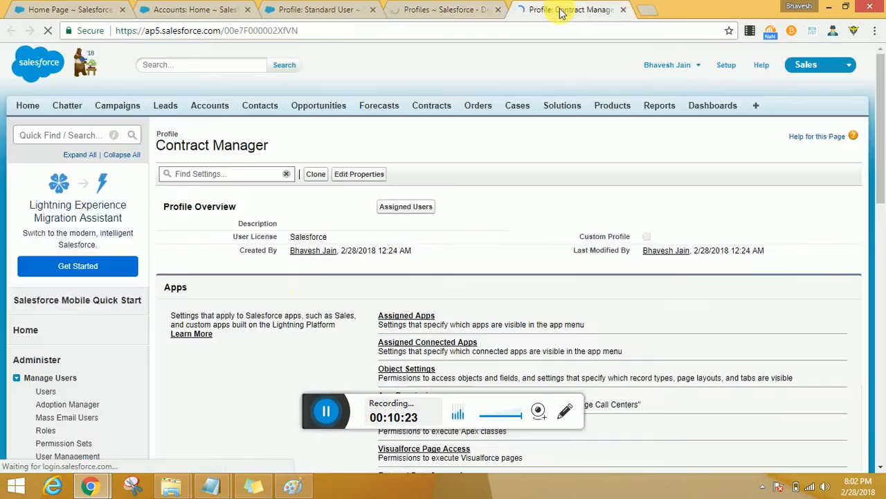
scroll(290, 351, "down", 3)
left_click(419, 175)
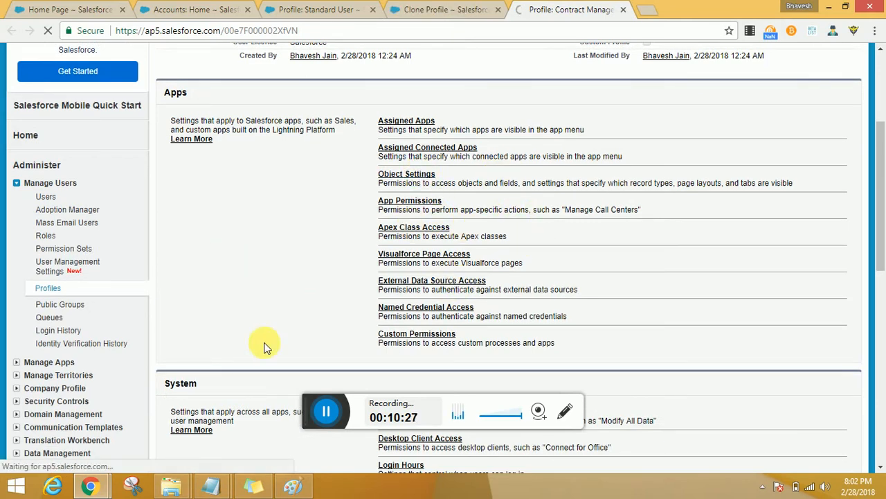
left_click(457, 10)
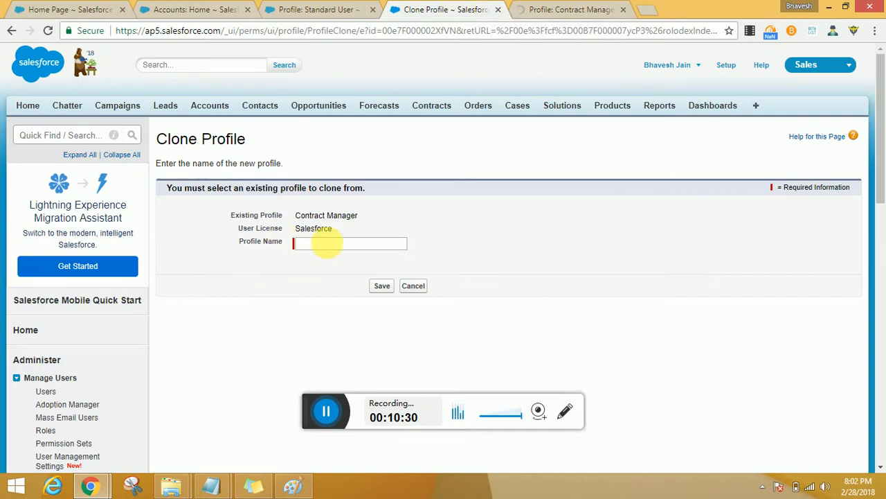
left_click(563, 8)
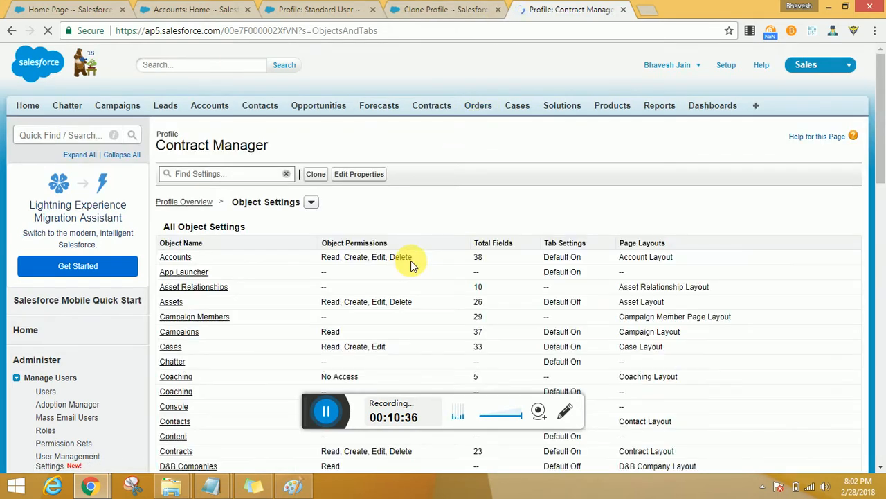
middle_click(557, 14)
Step: Name the clone of Contract Manager Training_Profile_Read_Account and save the new profile
left_click(320, 248)
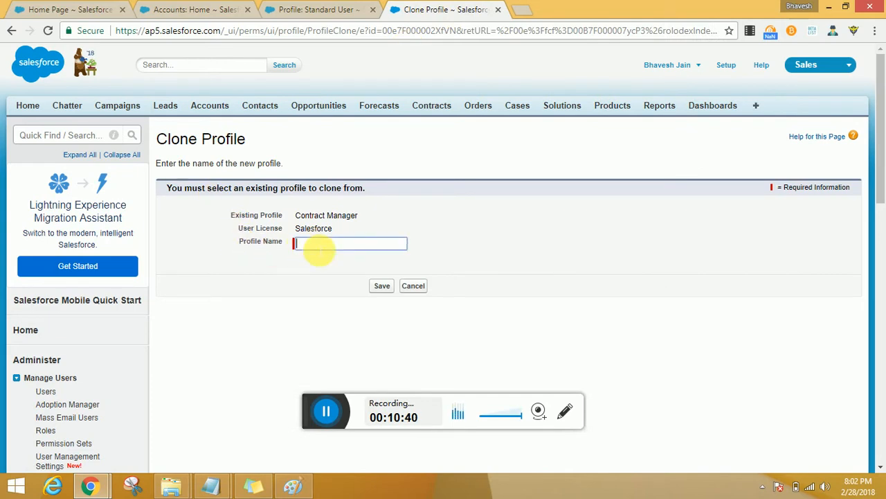
type("Training_Profile")
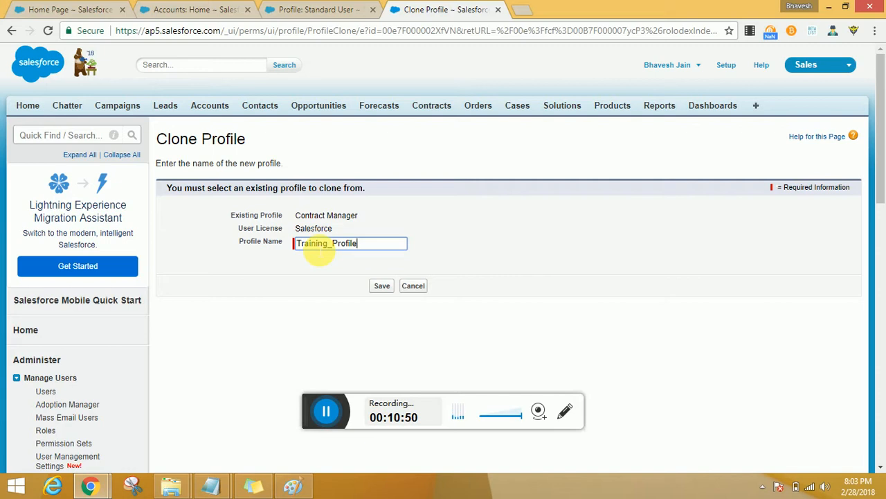
key("alt+Tab")
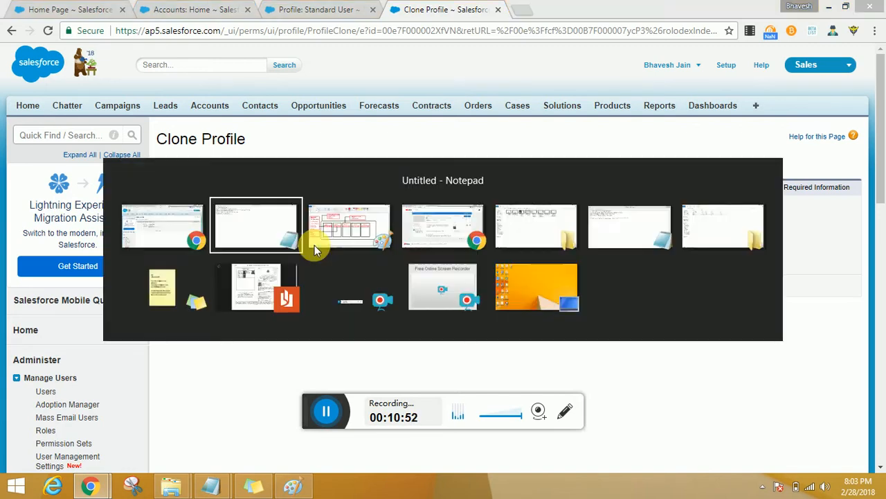
key("alt+Tab")
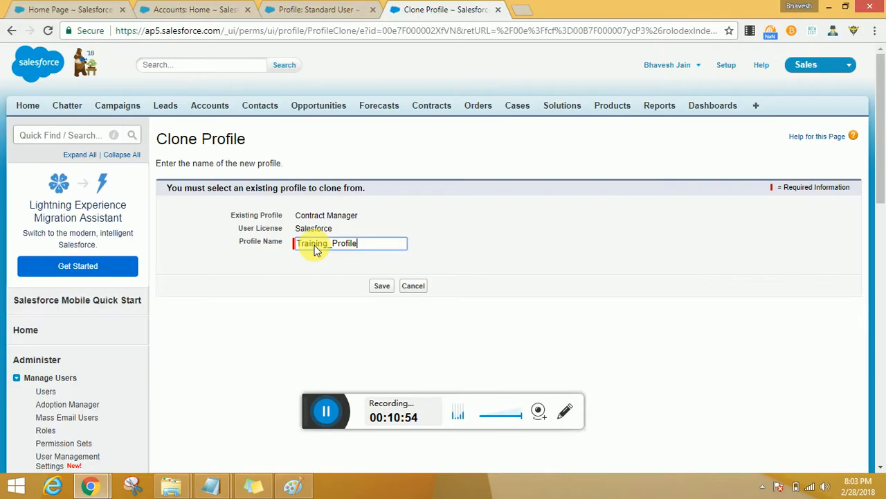
type("_Rea")
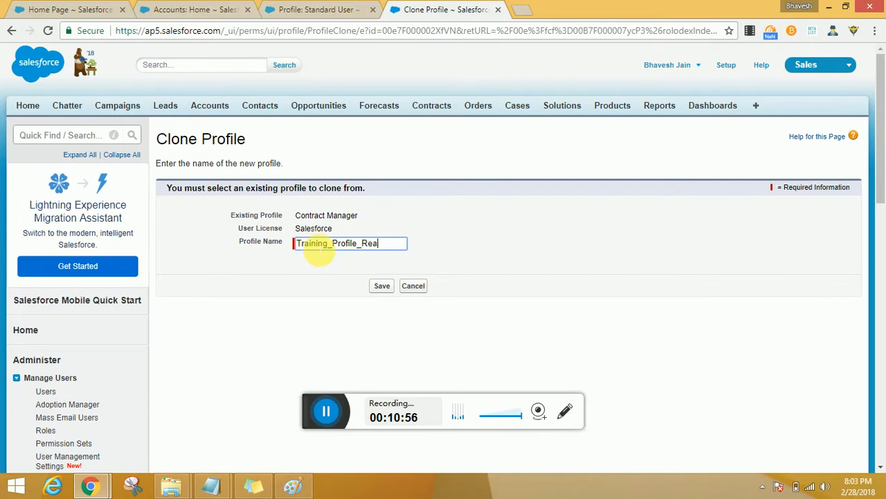
type("d_Accpimt")
key("BackSpace")
key("BackSpace")
key("BackSpace")
key("BackSpace")
type("ount")
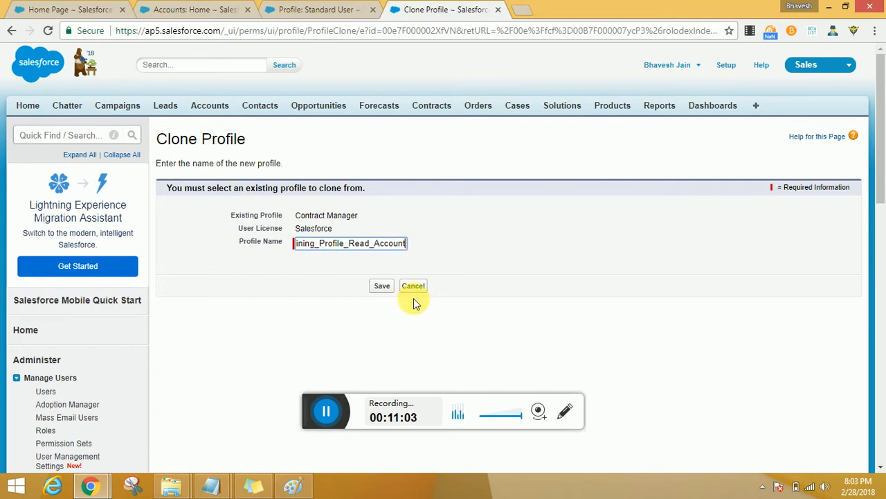
left_click(382, 284)
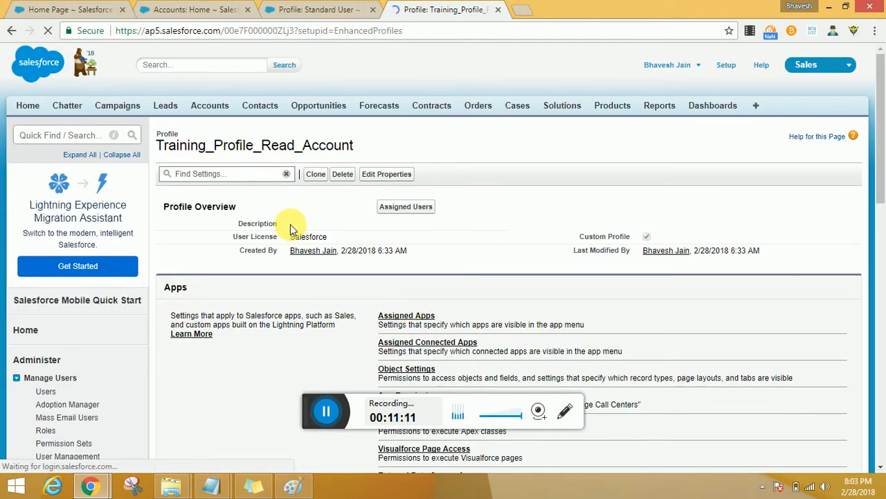
Step: Open the object settings of the Training_Profile_Read_Account profile
scroll(365, 222, "down", 1)
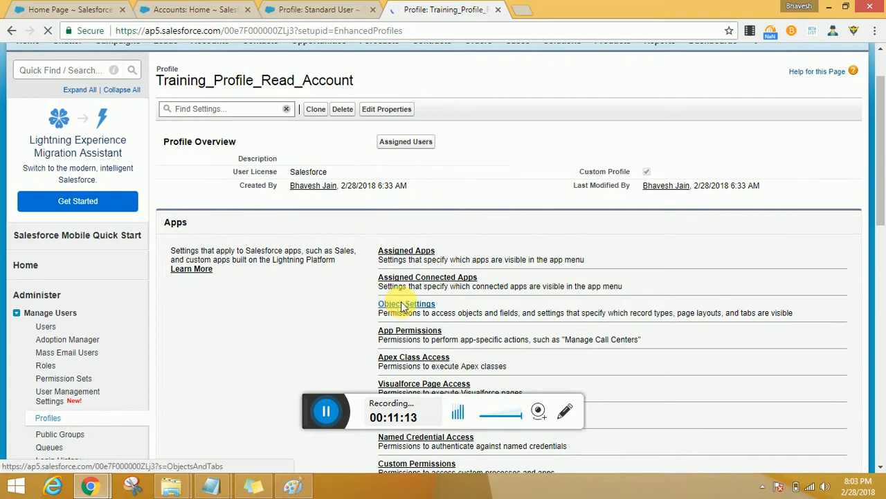
left_click(406, 306)
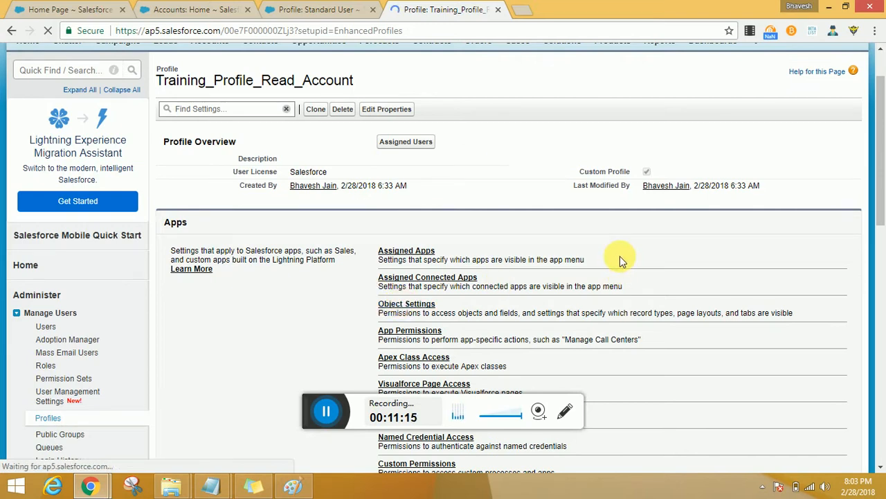
double_click(622, 173)
Step: Open the list of all profiles in the browser tab that shows the Standard User profile
left_click(304, 9)
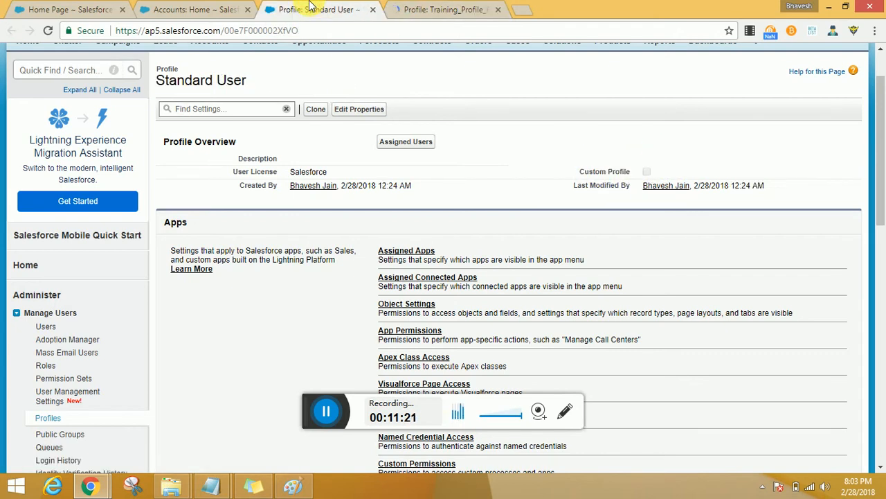
left_click(177, 9)
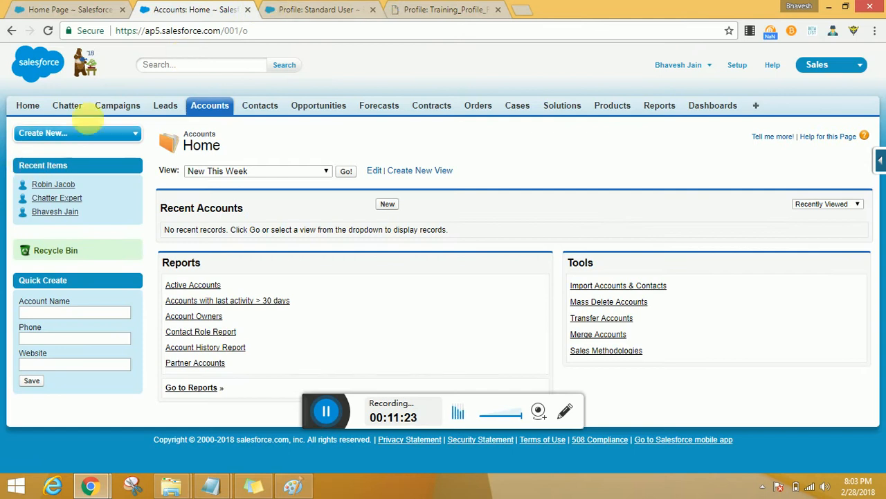
key("ctrl+Tab")
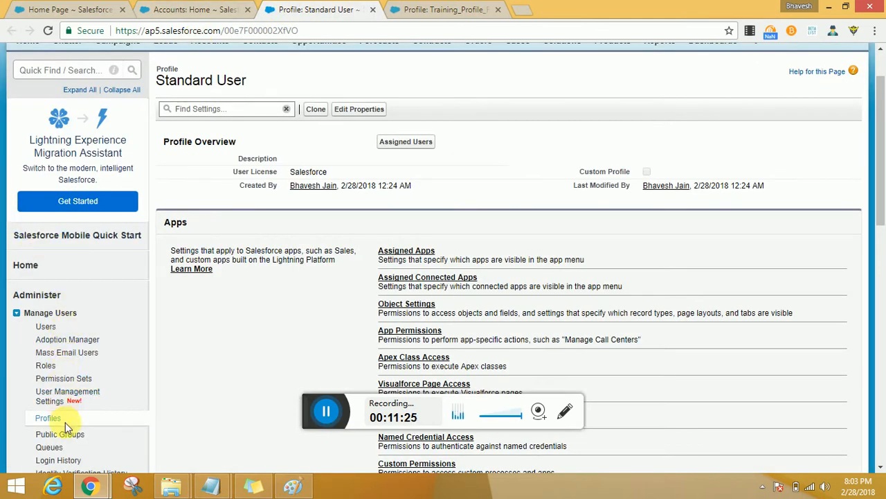
left_click(46, 417)
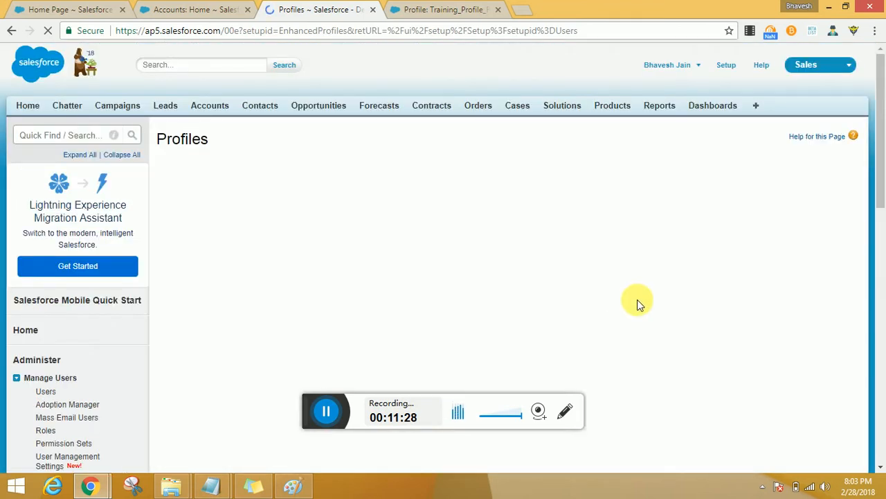
Step: Open the Accounts object settings of the Training_Profile_Read_Account profile
left_click(451, 9)
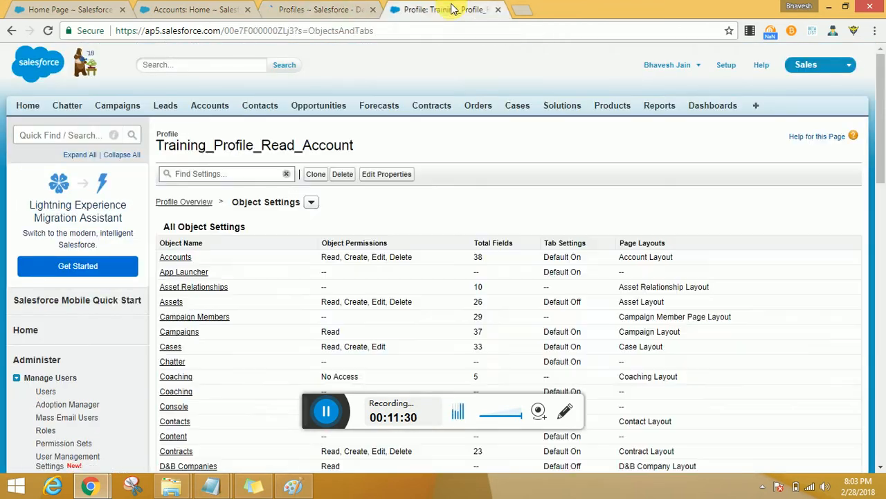
left_click(176, 257)
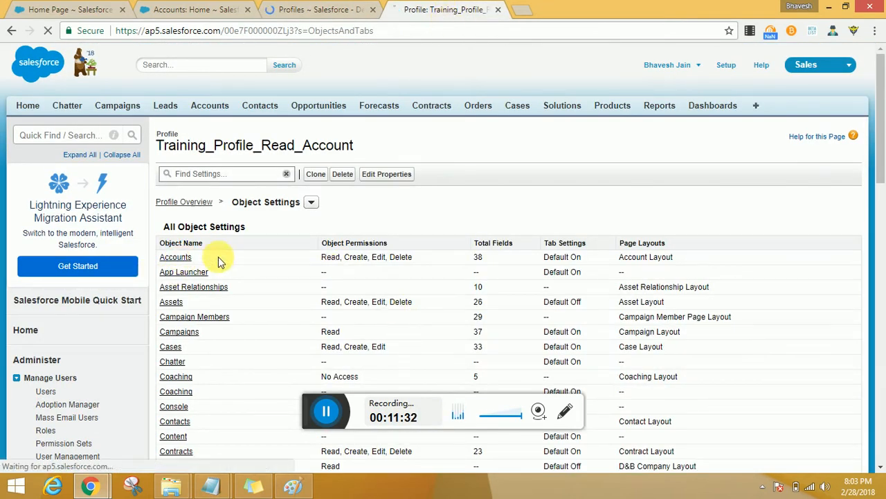
left_click(320, 9)
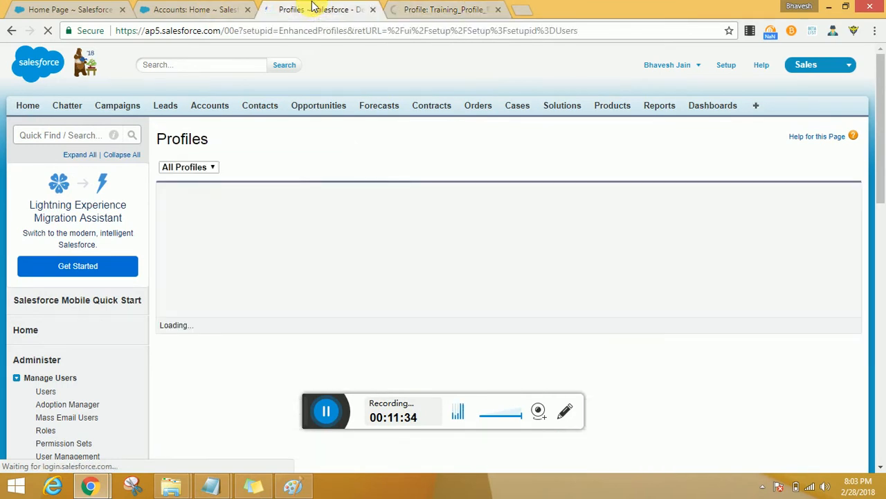
left_click(425, 11)
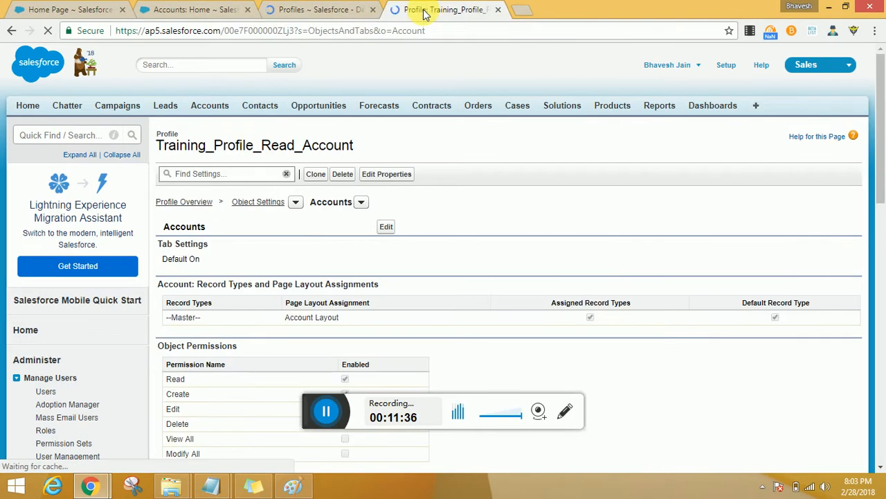
Step: Filter the profiles list to names starting with T, and return to the Accounts settings of Training_Profile_Read_Account
left_click(313, 9)
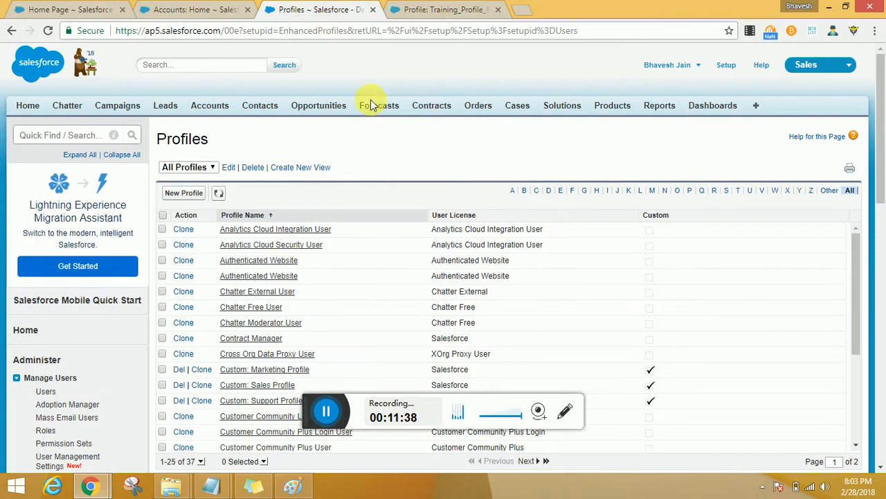
scroll(649, 320, "down", 3)
scroll(643, 293, "up", 1)
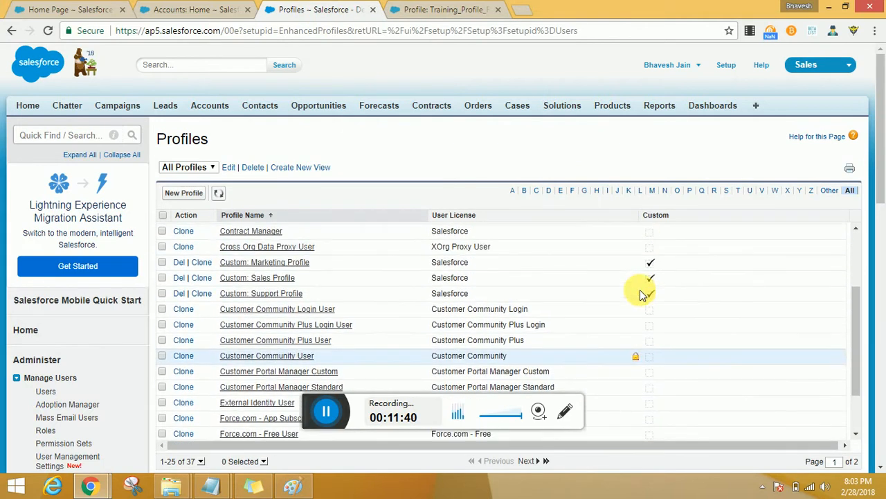
left_click(747, 191)
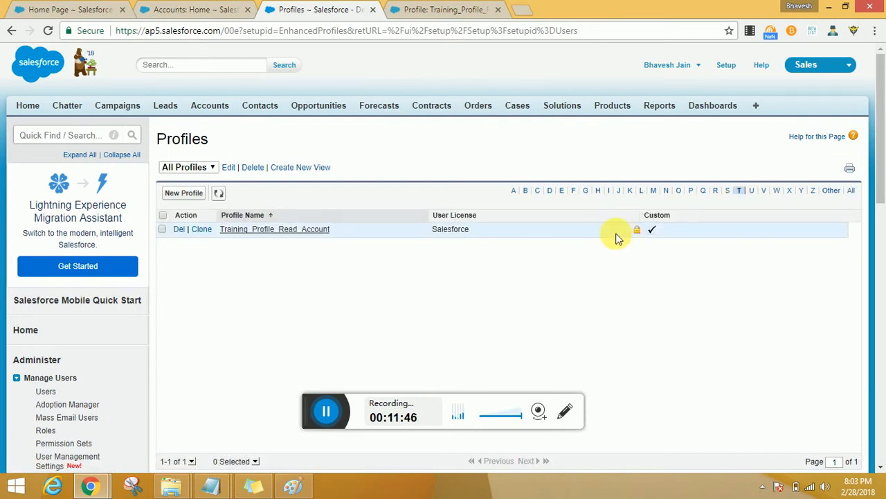
left_click(468, 18)
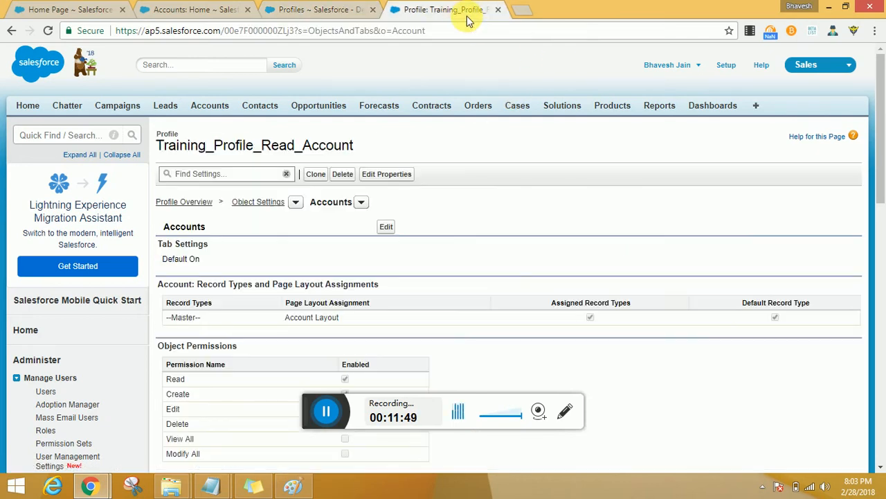
Step: Open the Accounts settings of the Training_Profile_Read_Account profile for editing, and check the access requirements in the Notepad notes
left_click(386, 227)
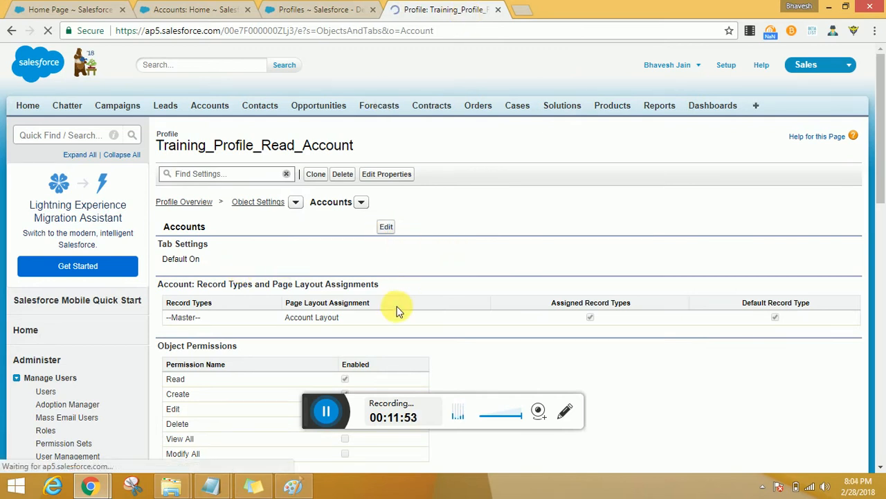
scroll(398, 309, "down", 1)
scroll(398, 309, "down", 2)
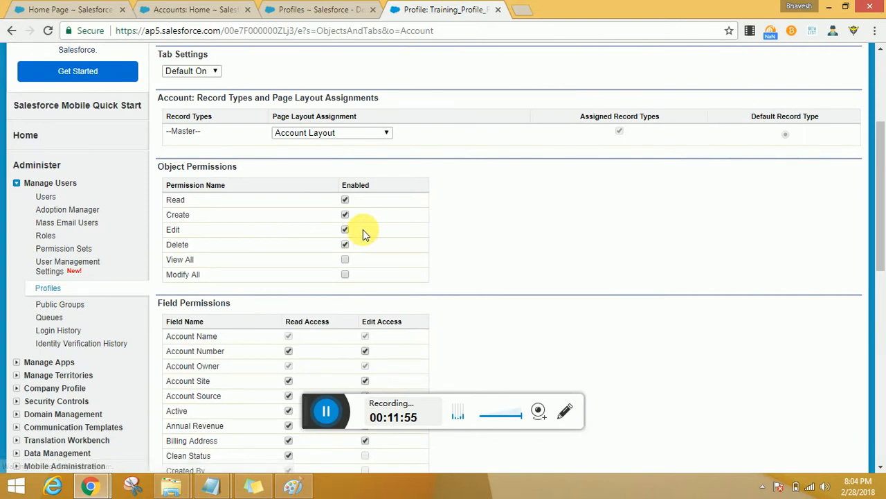
key("alt+Tab")
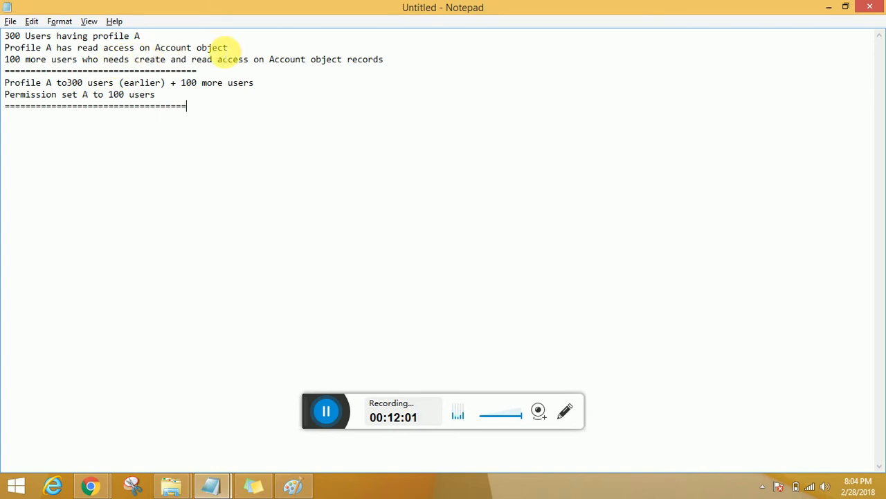
key("alt+Tab")
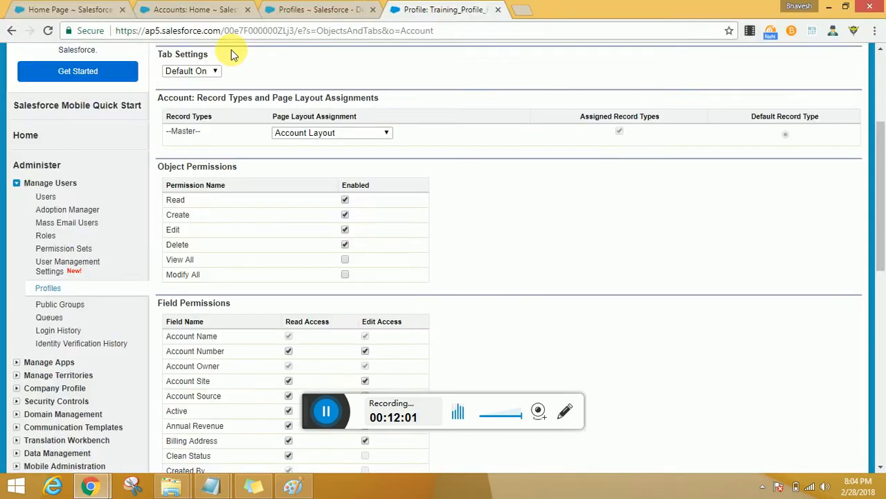
Step: Disable the Create permission on Accounts, and try out Edit, Delete, View All and Modify All to check how the permissions depend on each other
left_click(345, 215)
left_click(346, 231)
left_click(346, 245)
left_click(345, 246)
left_click(346, 229)
left_click(345, 274)
left_click(345, 260)
left_click(345, 199)
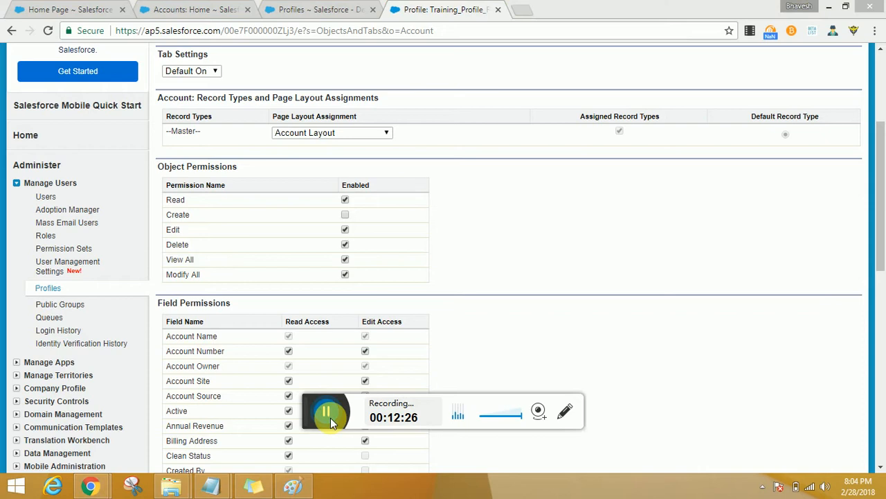
Step: Disable the Modify All, View All, Delete and Edit object permissions on Accounts, keeping Read enabled
left_click(346, 276)
left_click(346, 260)
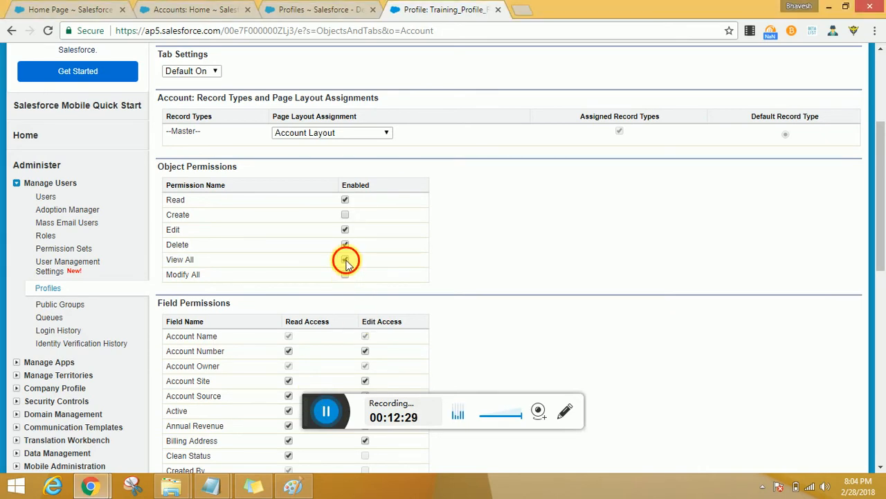
left_click(345, 245)
left_click(346, 231)
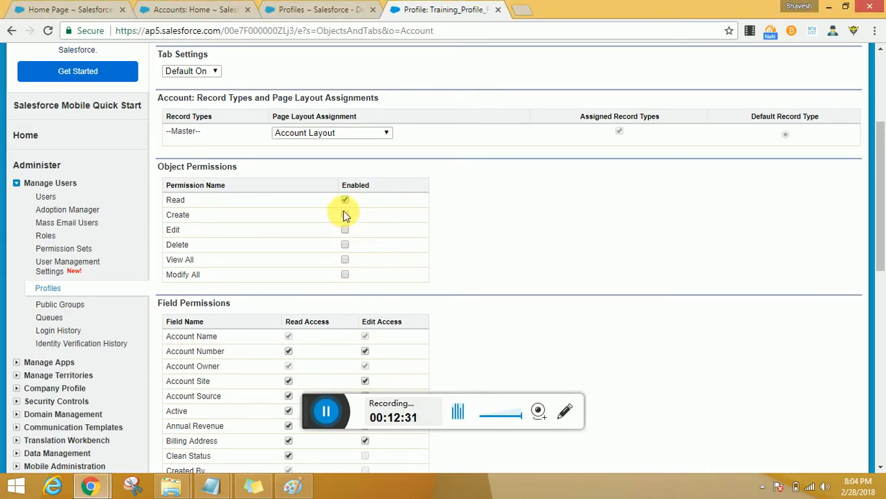
Step: Try disabling Read and enabling View All on Accounts, and return to Read access only
left_click(345, 201)
left_click(345, 259)
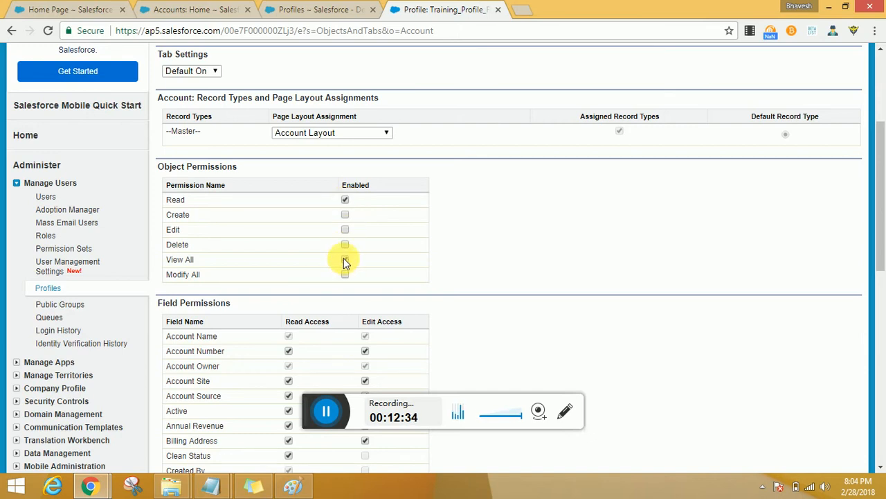
left_click(345, 201)
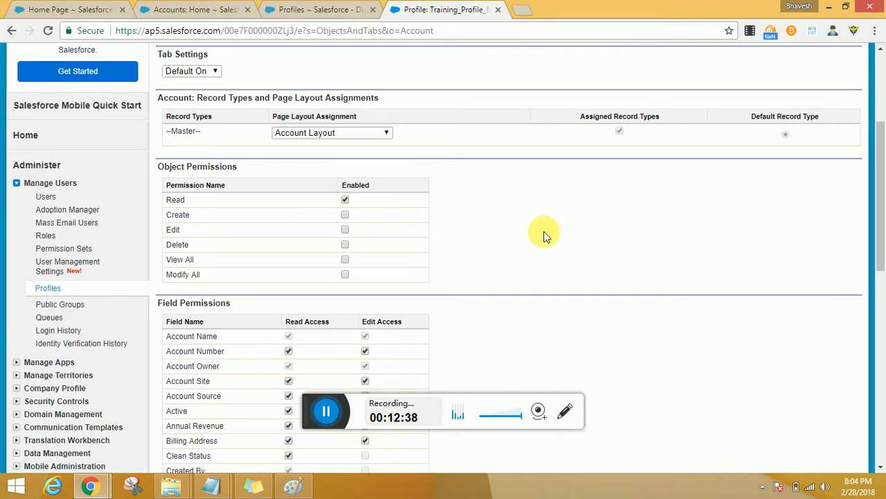
Step: Review the Account field permissions and save the profile's Accounts settings with only Read enabled
scroll(544, 235, "down", 3)
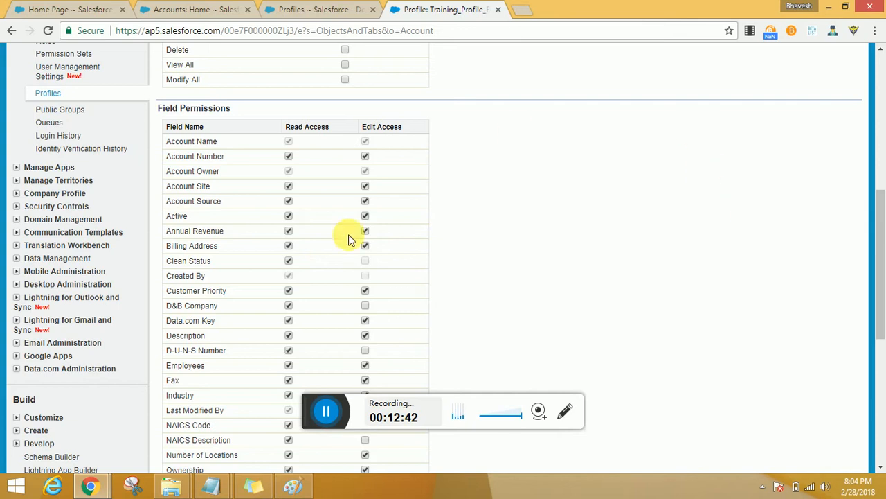
scroll(628, 277, "up", 5)
scroll(627, 280, "up", 1)
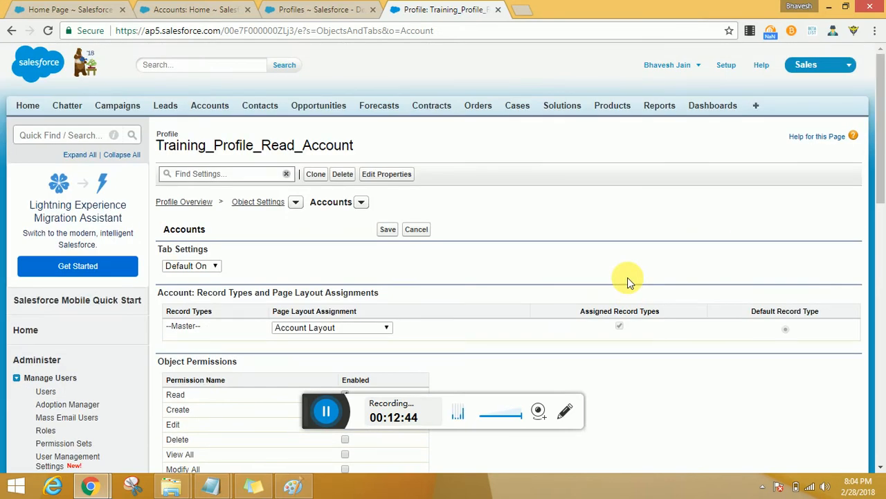
scroll(621, 276, "down", 1)
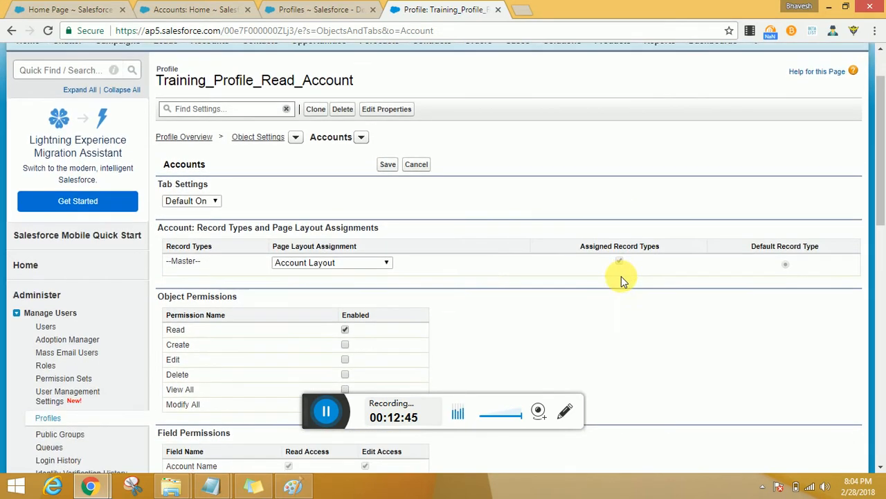
left_click(388, 167)
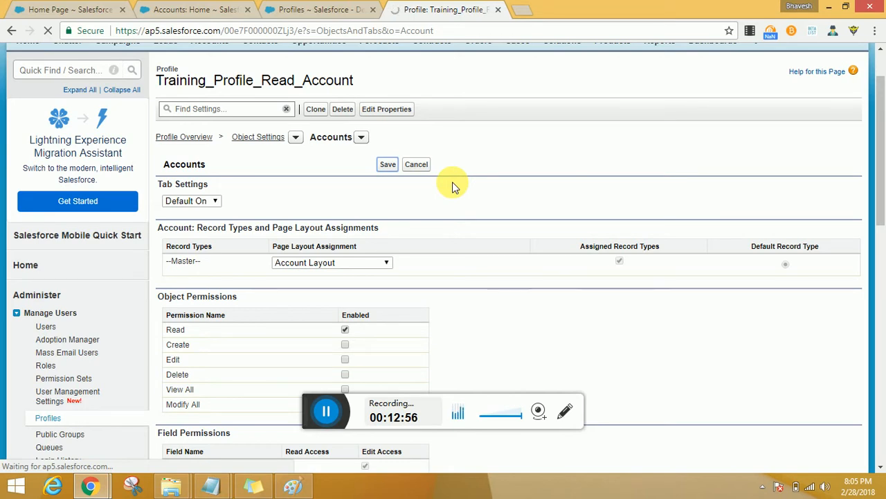
Step: Open the Permission Sets page in a separate browser tab from the filtered profiles list
left_click(308, 11)
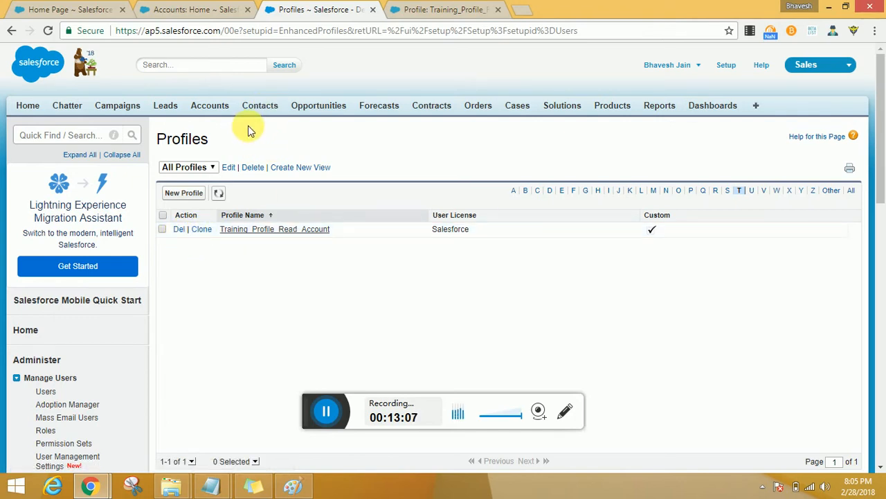
scroll(76, 291, "down", 2)
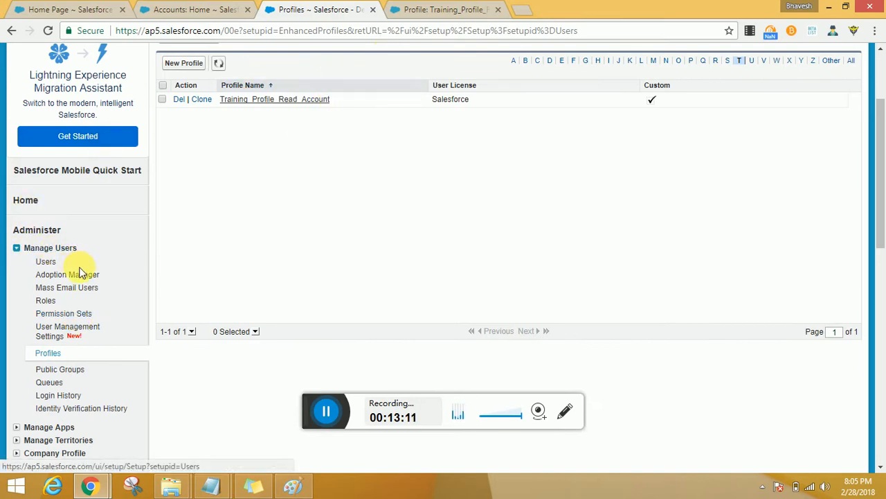
middle_click(78, 315)
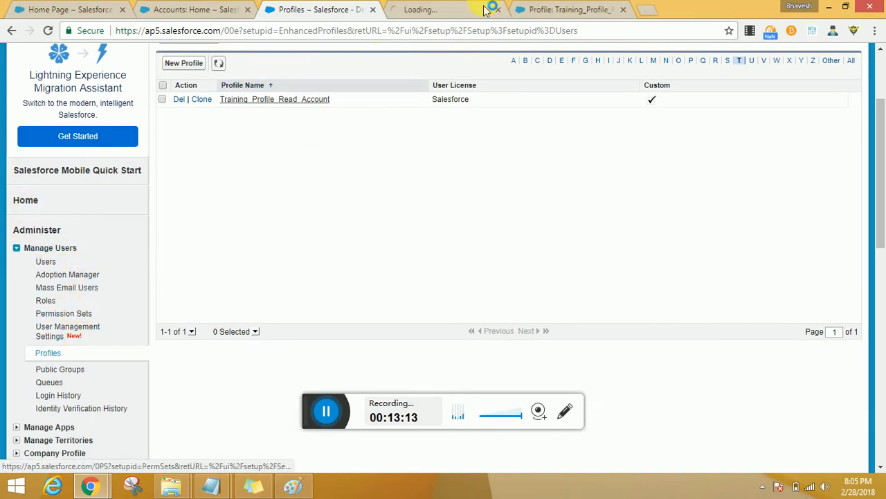
Step: Show the users assigned to the Training_Profile_Read_Account profile from its profile overview
left_click(569, 9)
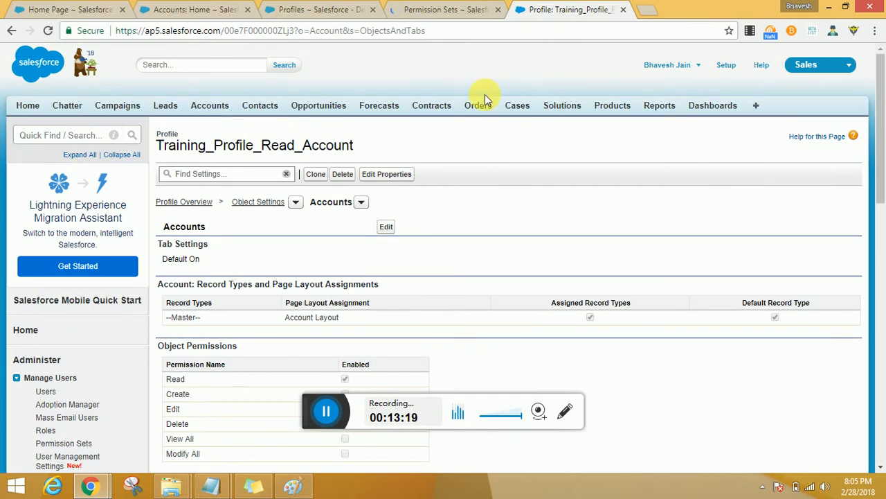
scroll(485, 94, "down", 2)
left_click(184, 73)
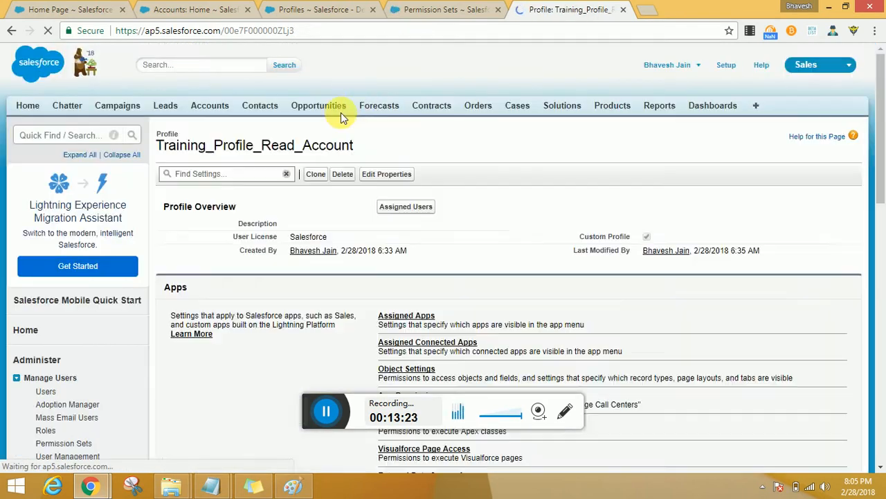
left_click(416, 211)
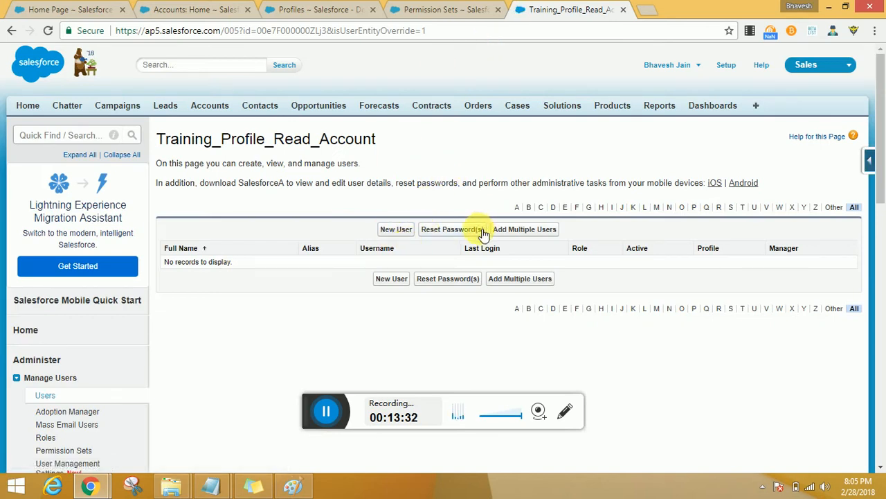
Step: Try adding multiple users with the Salesforce Platform user license, and cancel the form
left_click(512, 230)
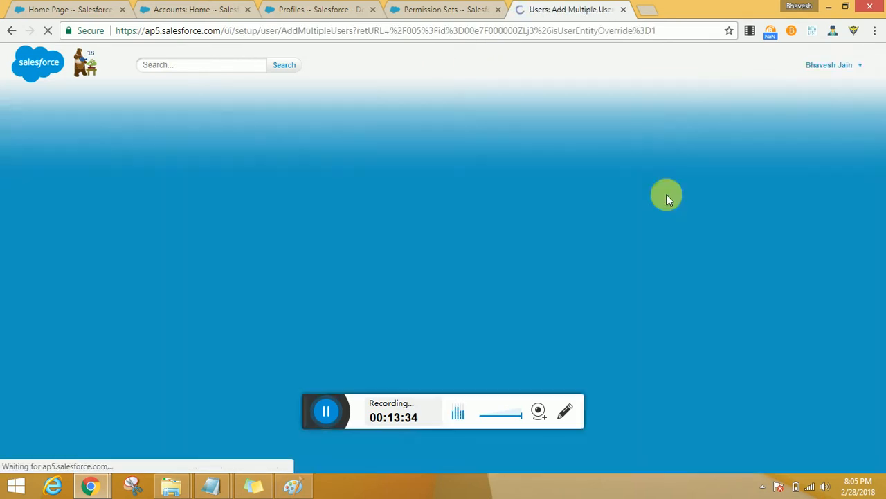
left_click(303, 305)
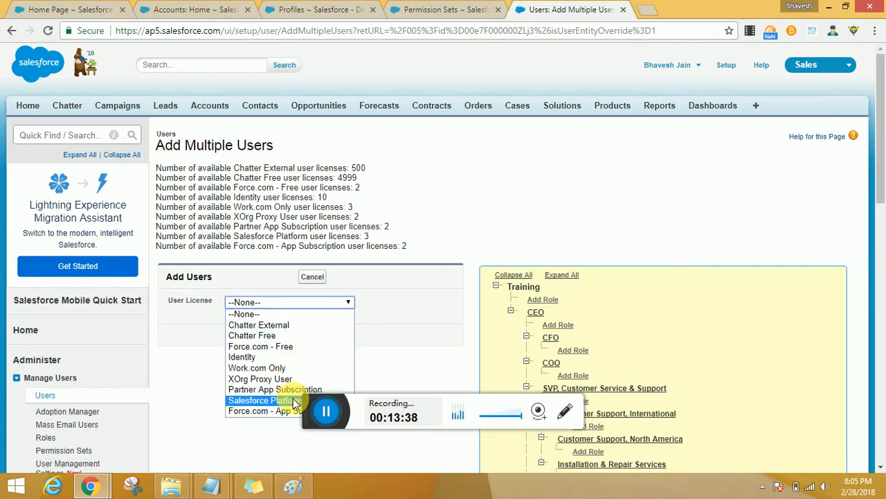
scroll(405, 350, "down", 3)
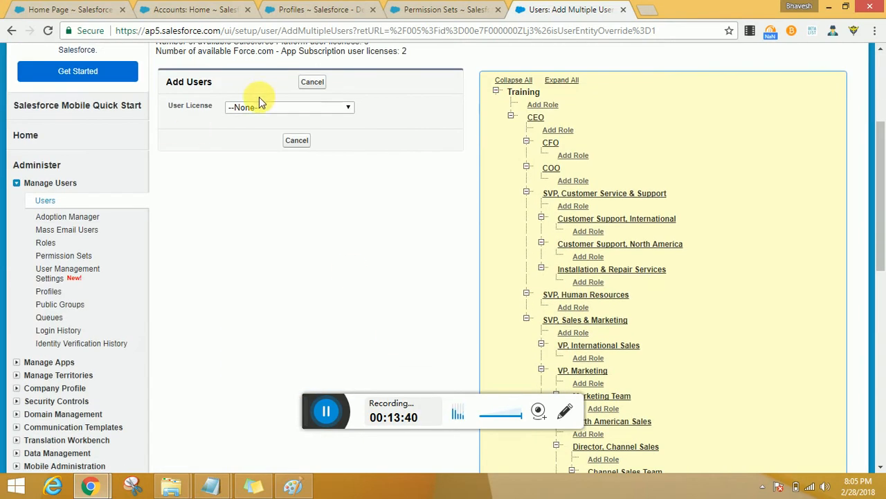
left_click(260, 106)
left_click(259, 202)
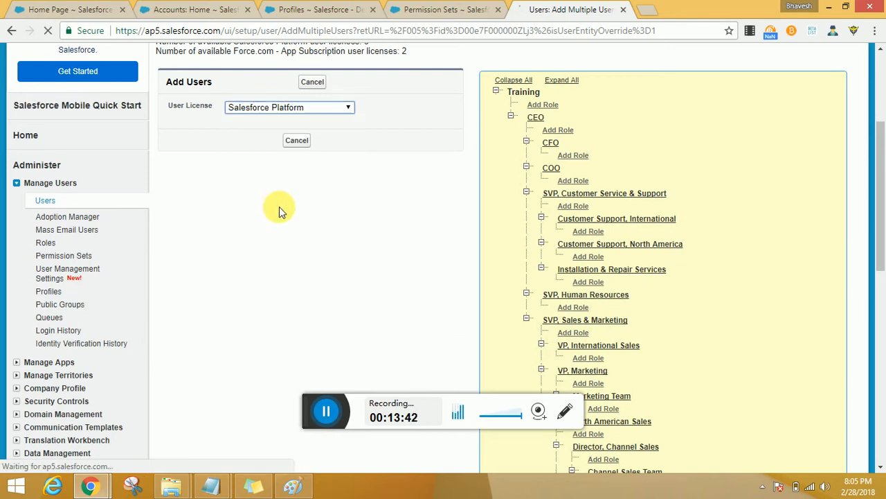
left_click(315, 109)
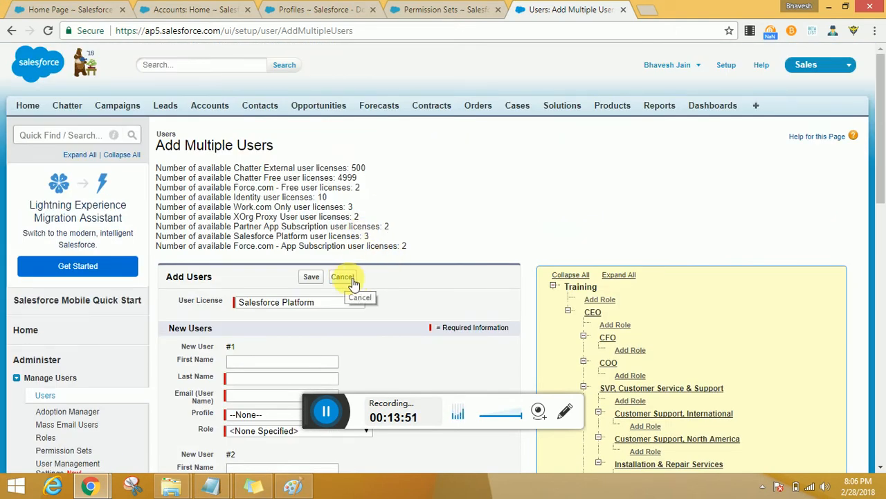
left_click(345, 277)
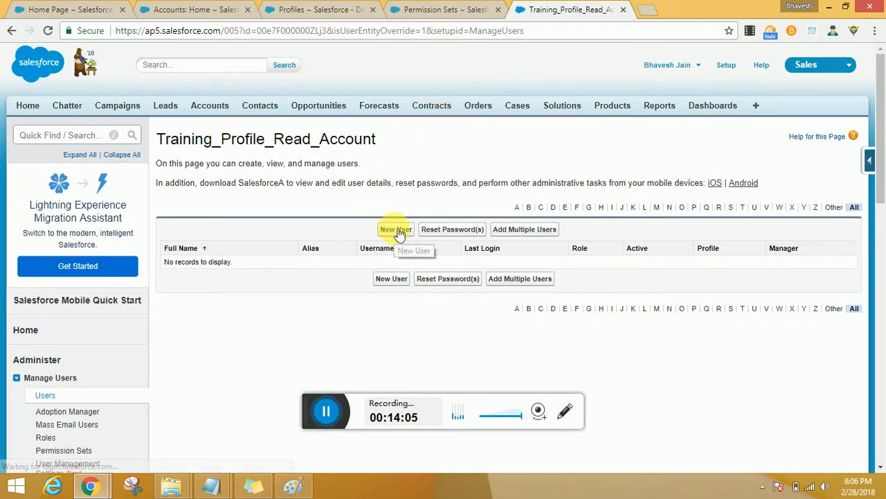
Step: Open the New User form, check its User License field, and cancel without creating a user
left_click(394, 232)
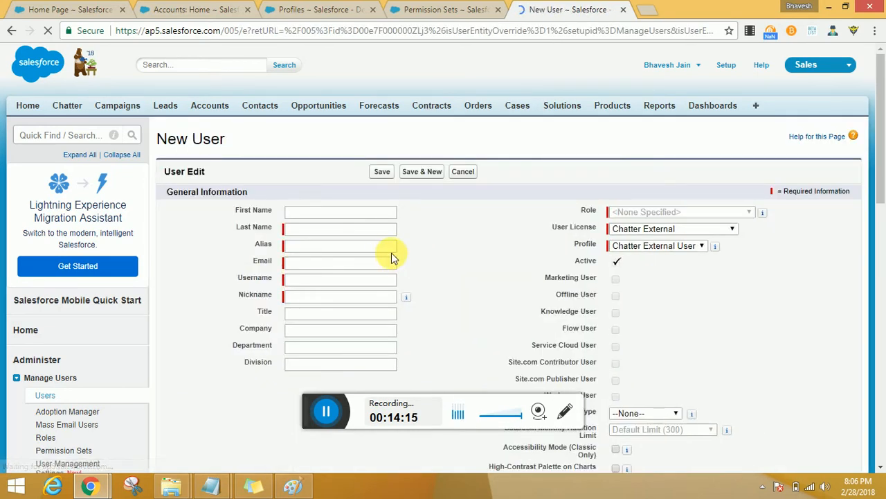
left_click(658, 229)
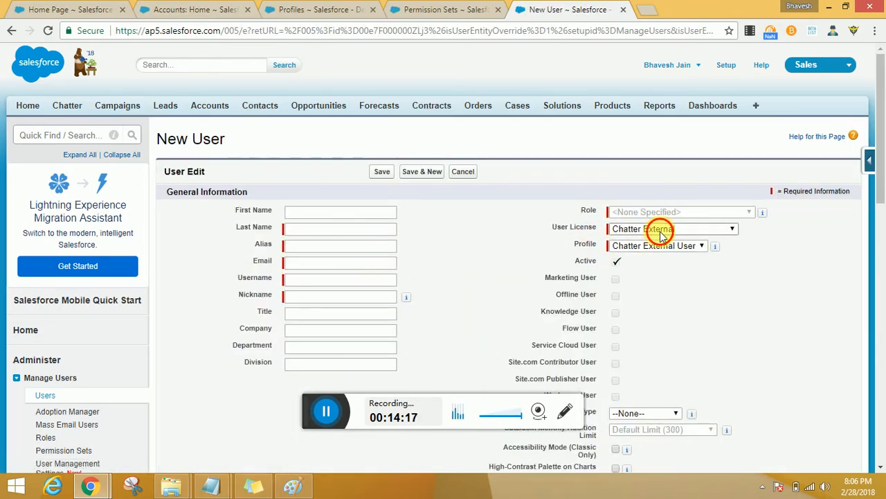
left_click(818, 250)
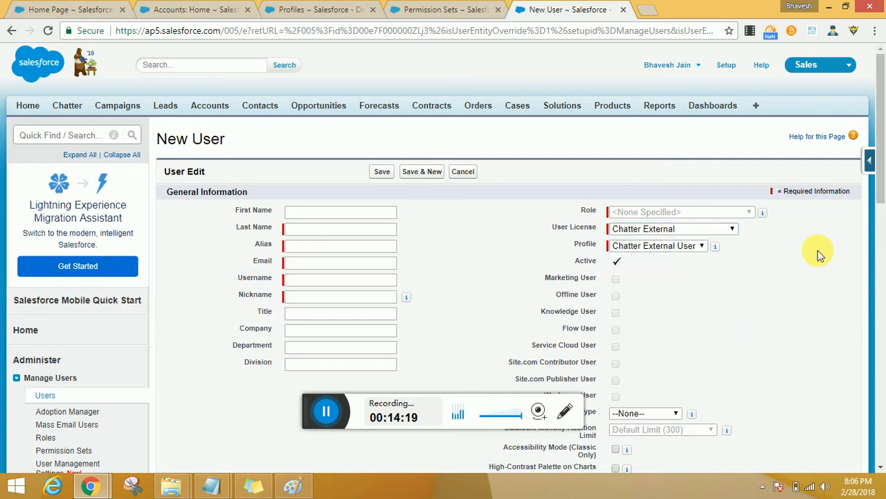
left_click(473, 177)
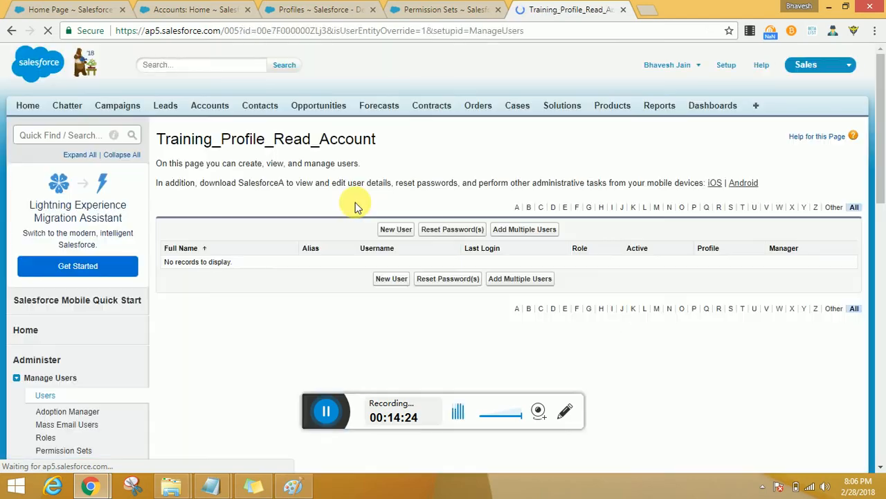
left_click(11, 38)
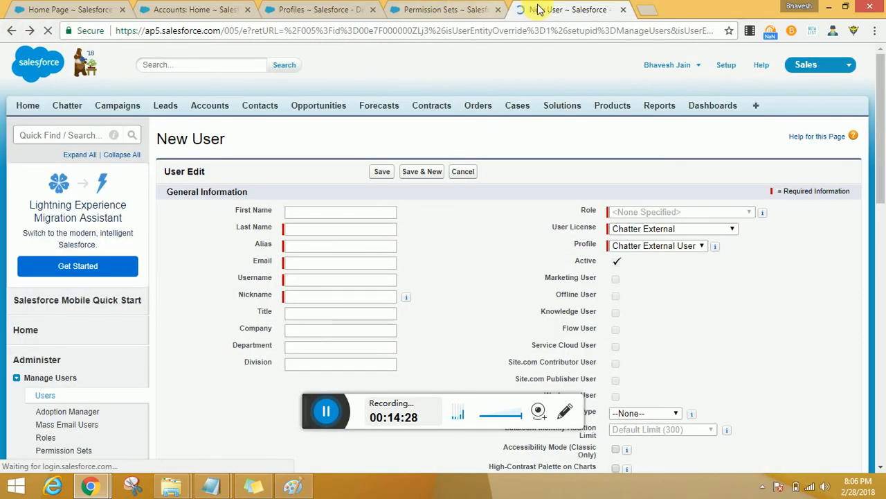
Step: Close the New User tab and start a new permission set labelled Training_PermissionSet1_CreateandRead
middle_click(558, 10)
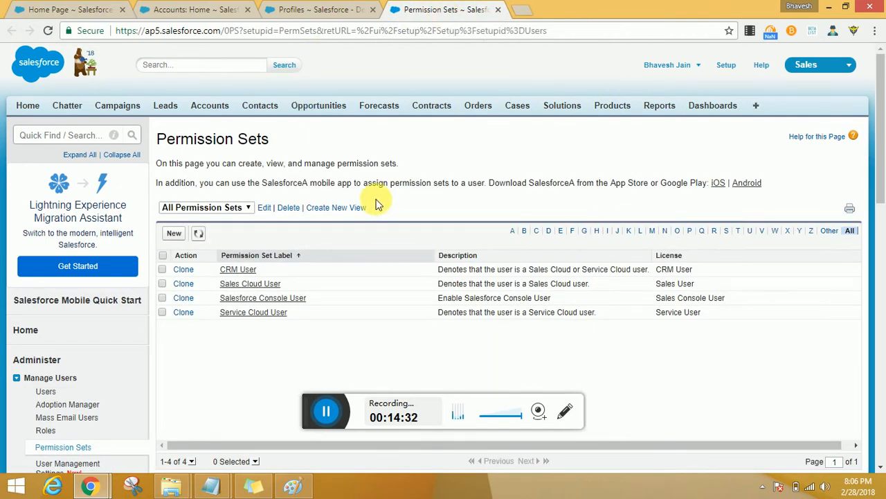
left_click(184, 238)
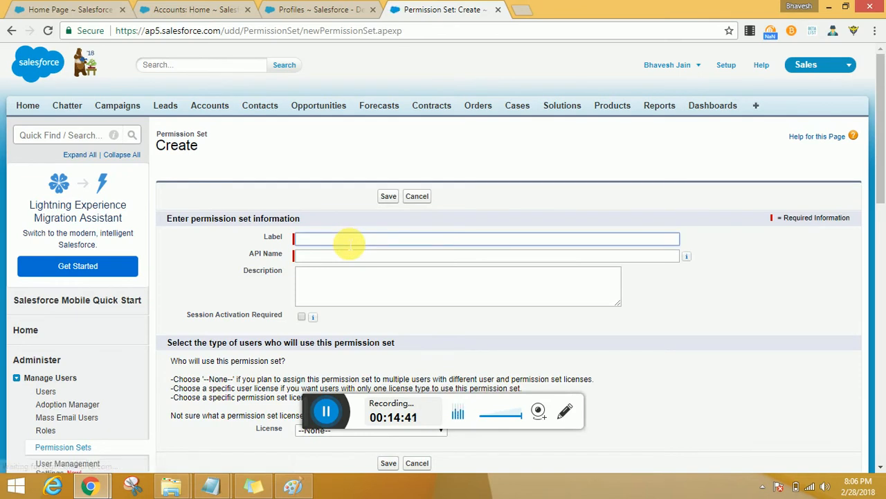
type("Training_")
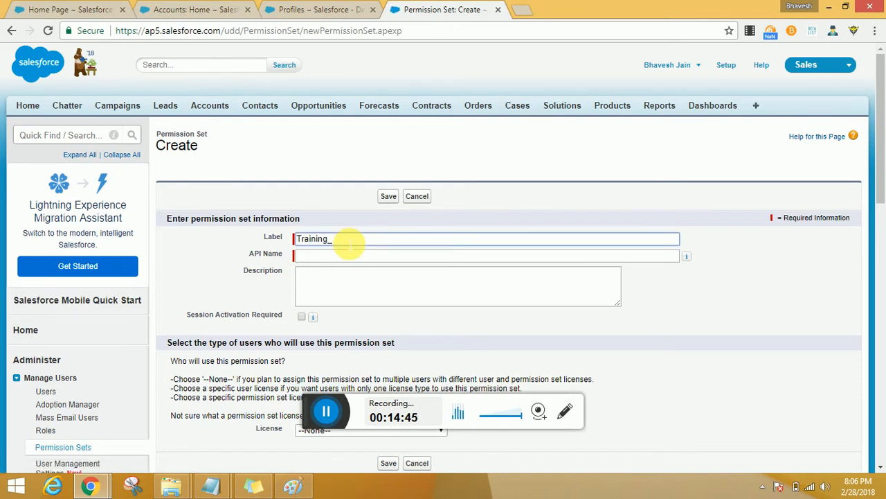
type("PermissionSet1_")
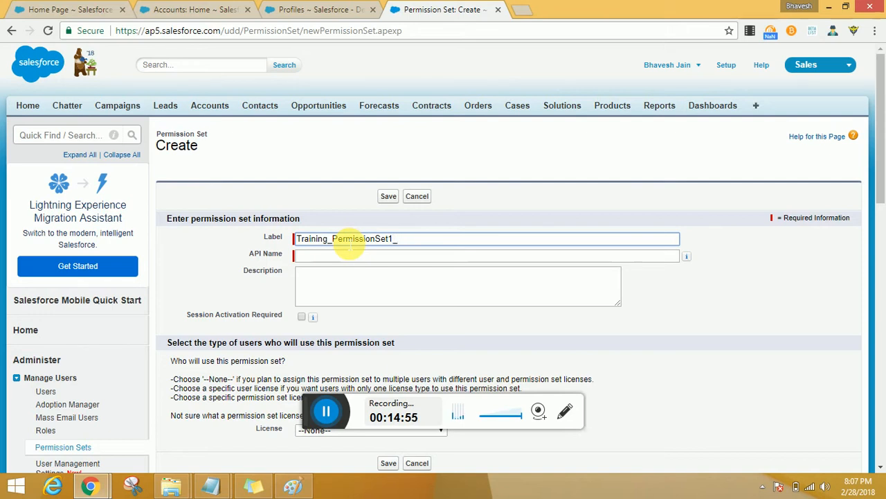
key("alt+Tab")
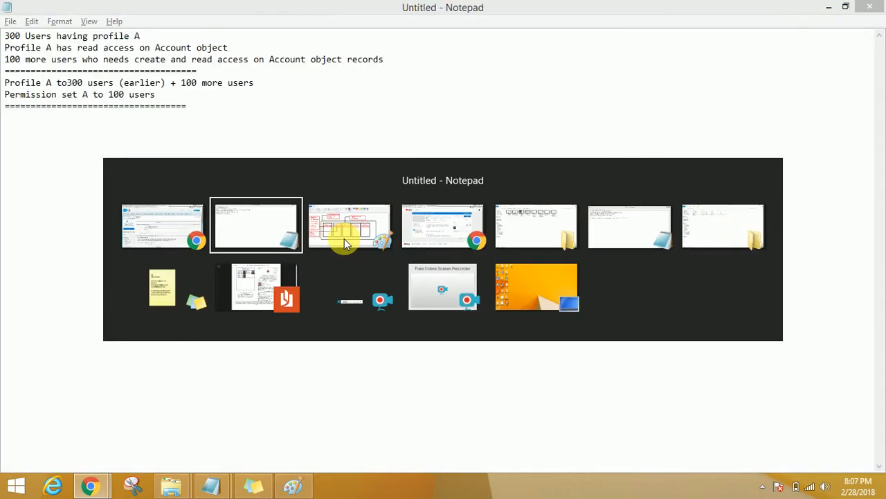
key("alt+Tab")
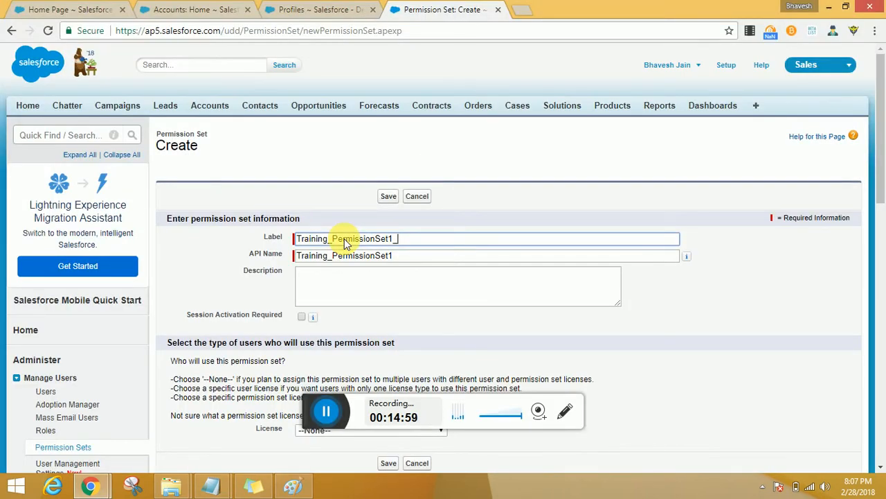
key("alt+Tab")
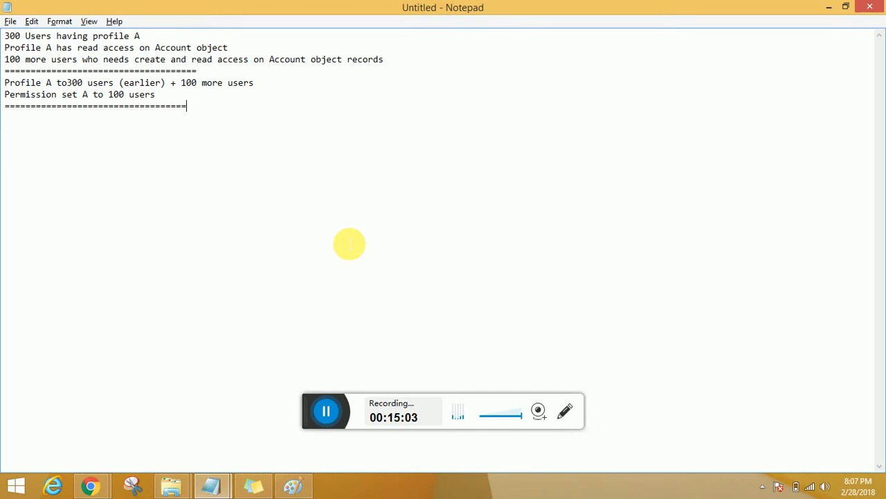
key("alt+Tab")
type("_C")
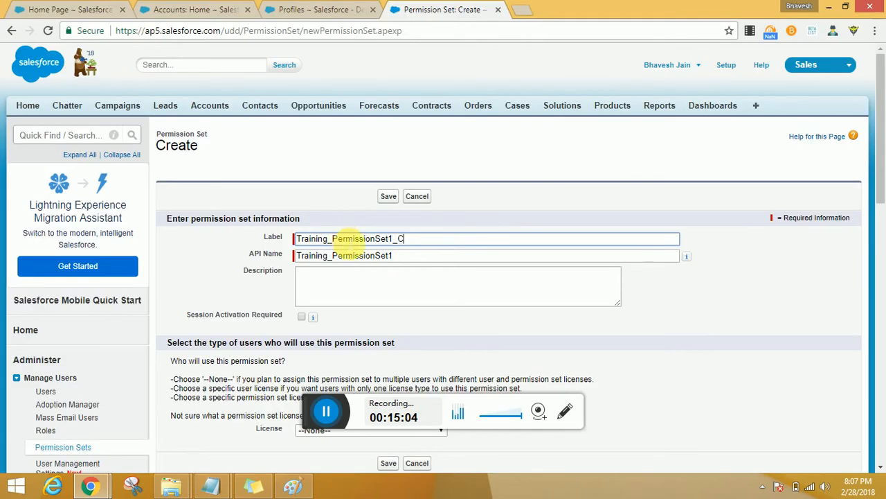
type("reateand Re")
type("Read")
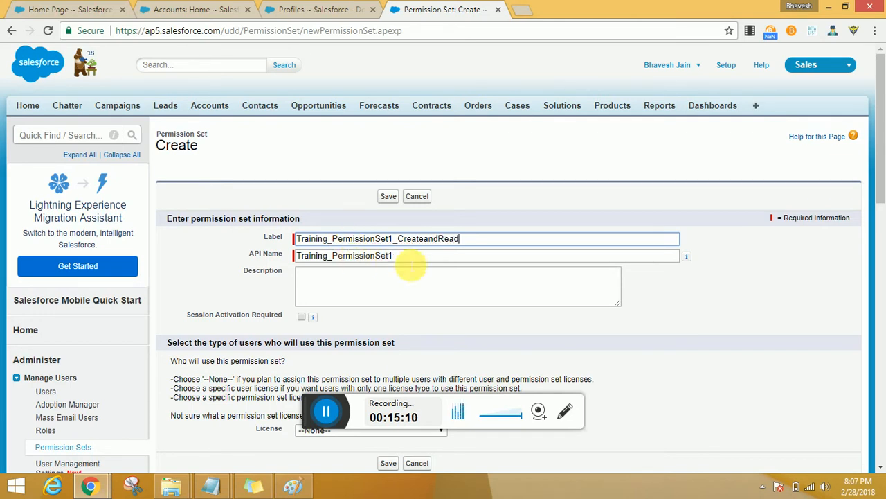
Step: Replace the API name with Training_PermissionSet1_CreateandRead to match the label, and save the permission set with License set to --None--
double_click(421, 256)
key("BackSpace")
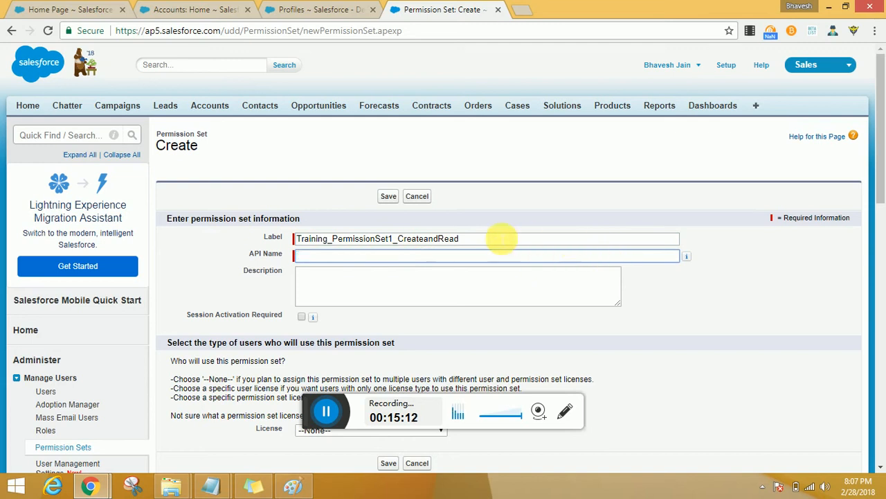
left_click(502, 238)
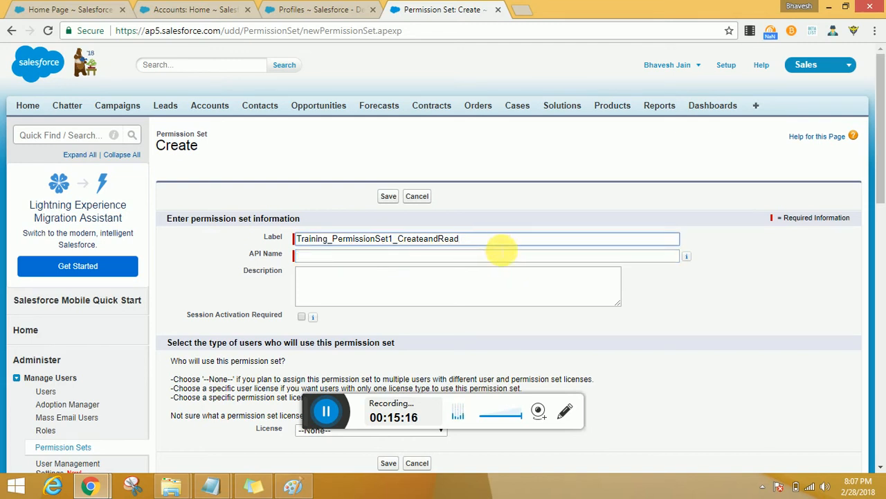
left_click(504, 256)
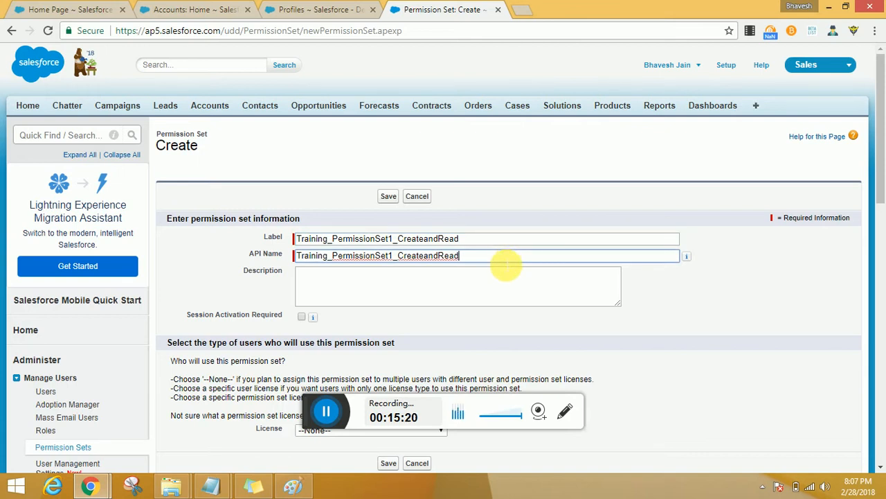
scroll(505, 263, "down", 2)
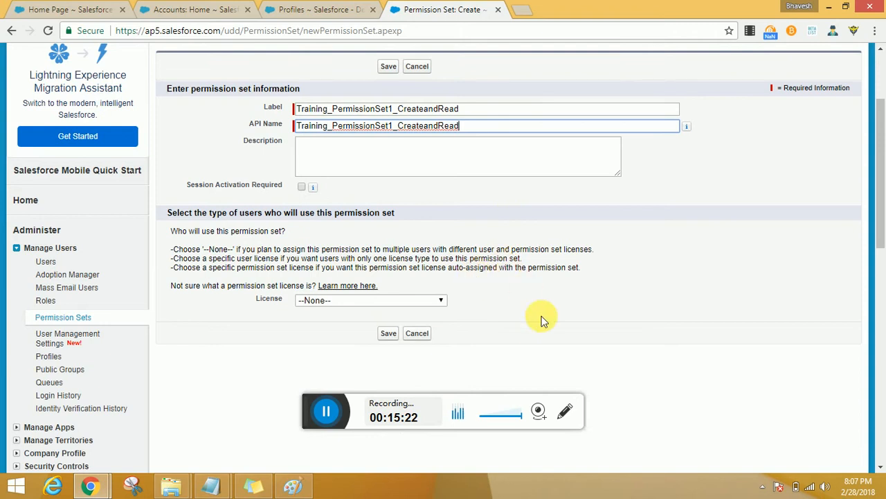
left_click(389, 334)
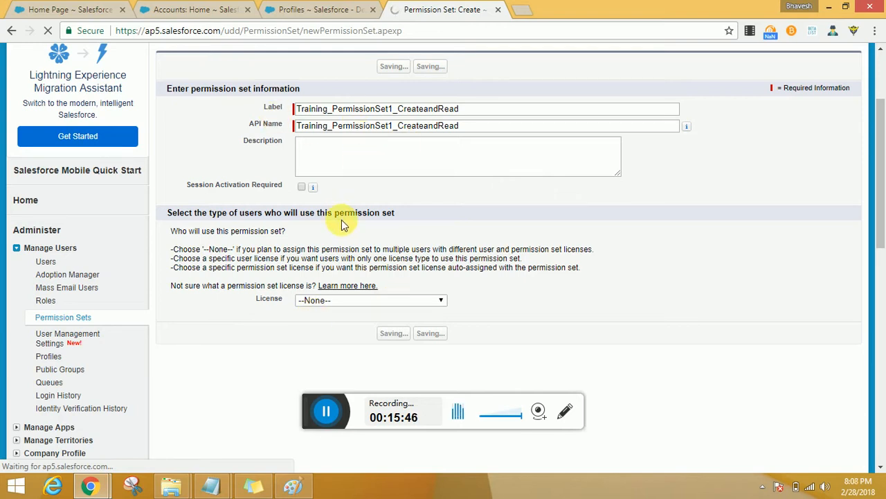
left_click(328, 411)
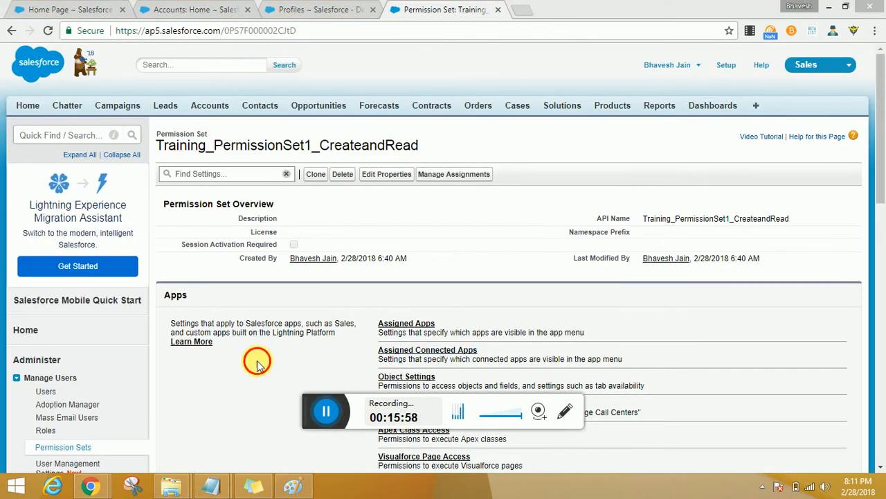
Step: In the permission set's object settings, enable Read and Create on Accounts and save
scroll(257, 360, "down", 1)
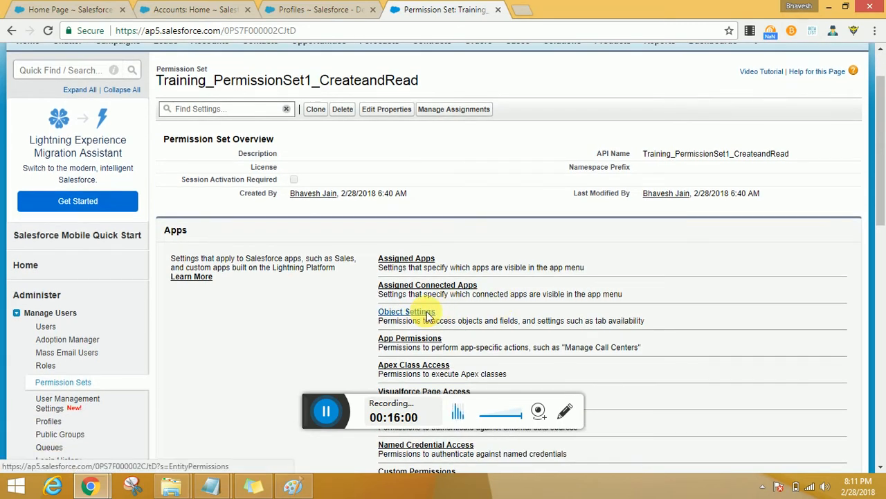
left_click(419, 312)
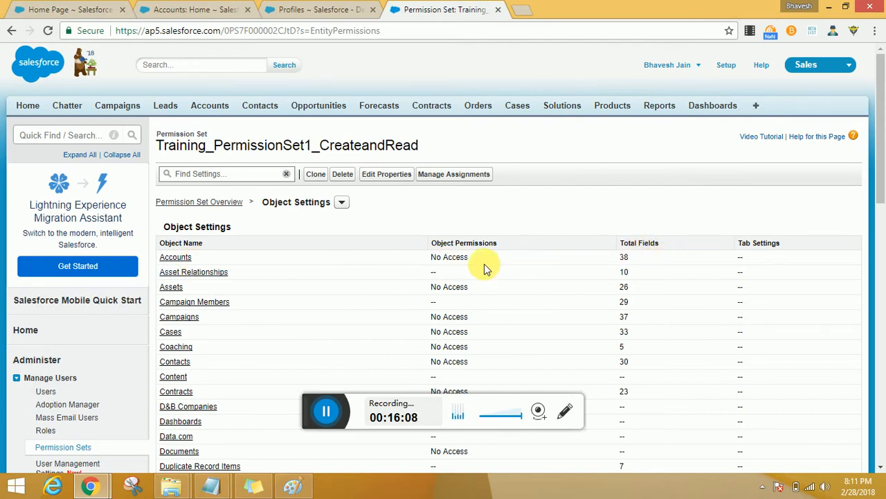
left_click(184, 257)
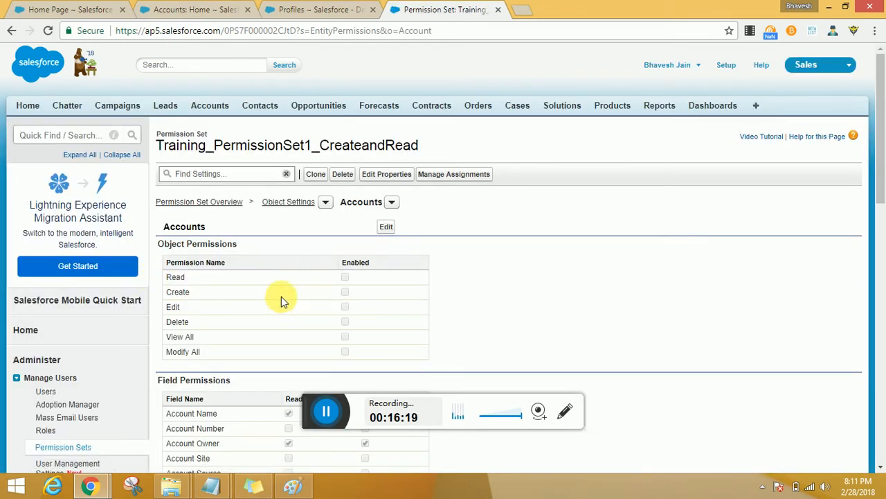
left_click(388, 227)
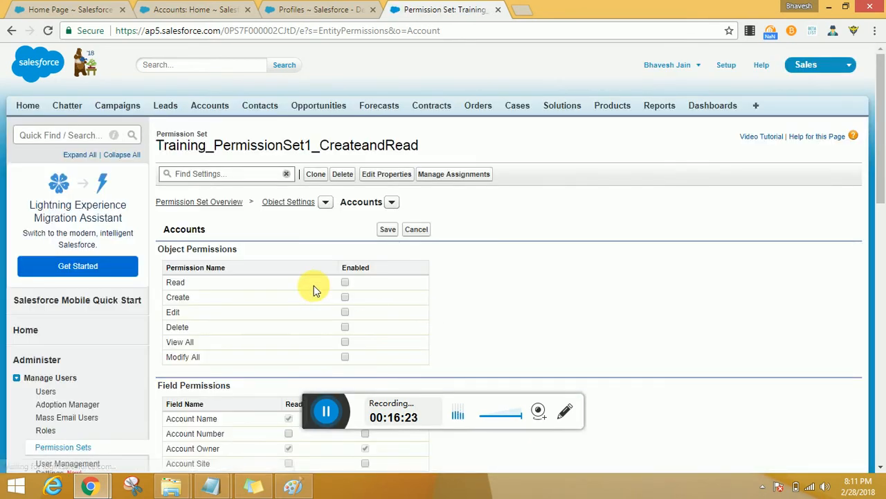
left_click(346, 282)
left_click(345, 298)
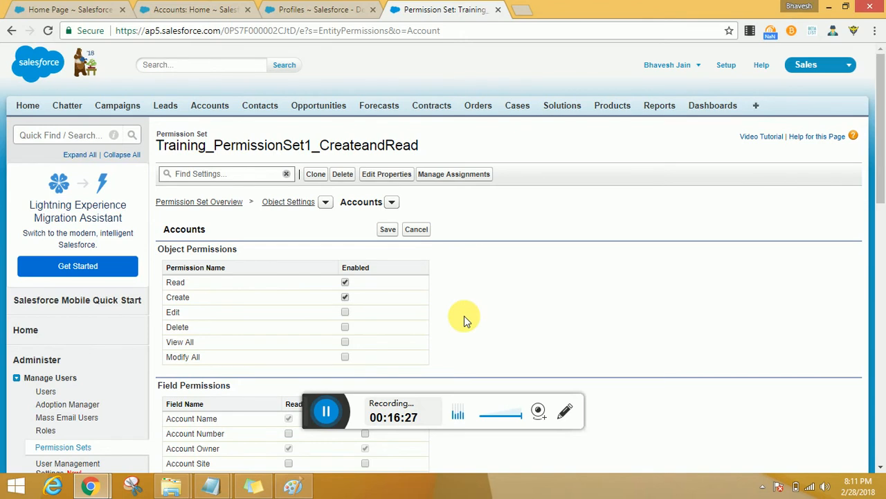
scroll(464, 320, "down", 2)
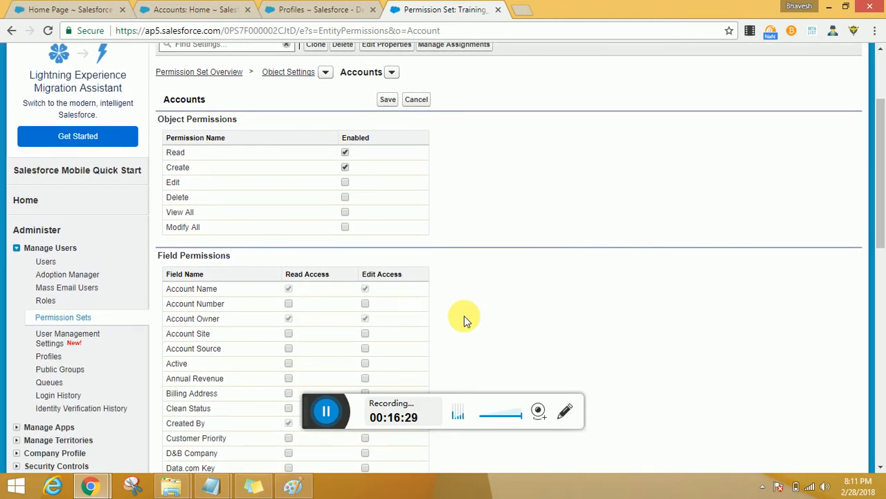
scroll(464, 318, "up", 2)
left_click(389, 231)
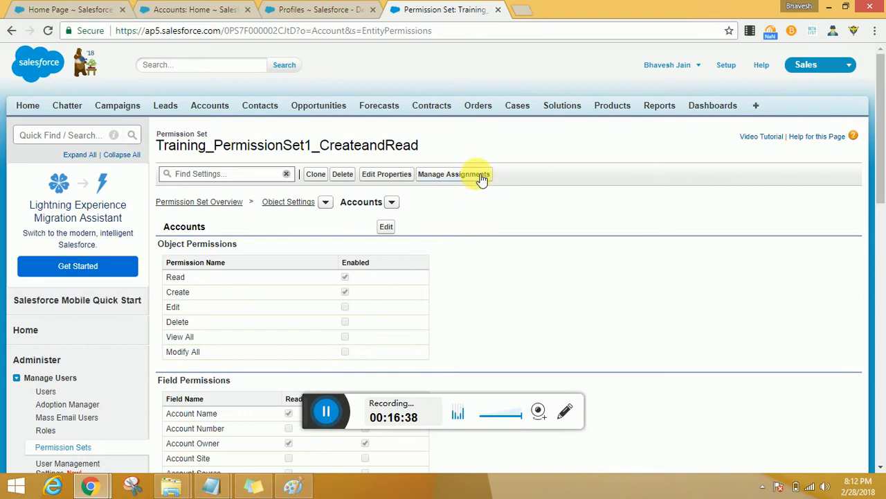
Step: Open the permission set's assignment management and start adding user assignments
left_click(453, 173)
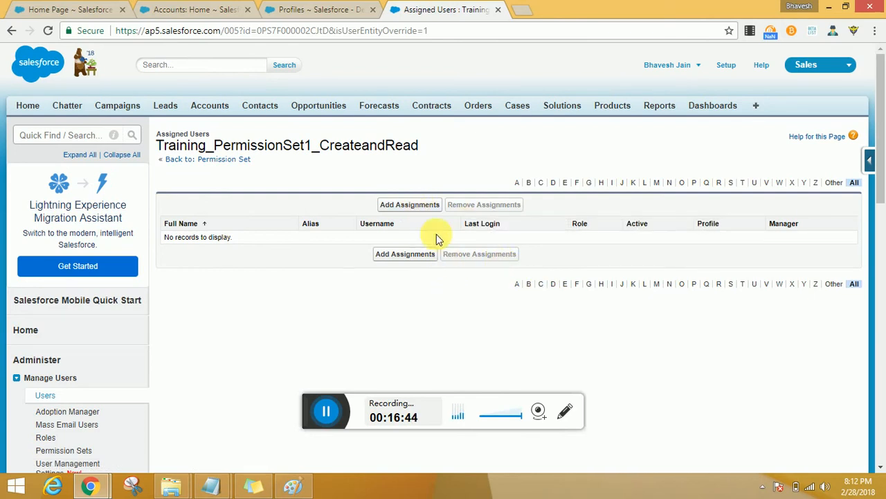
left_click(426, 206)
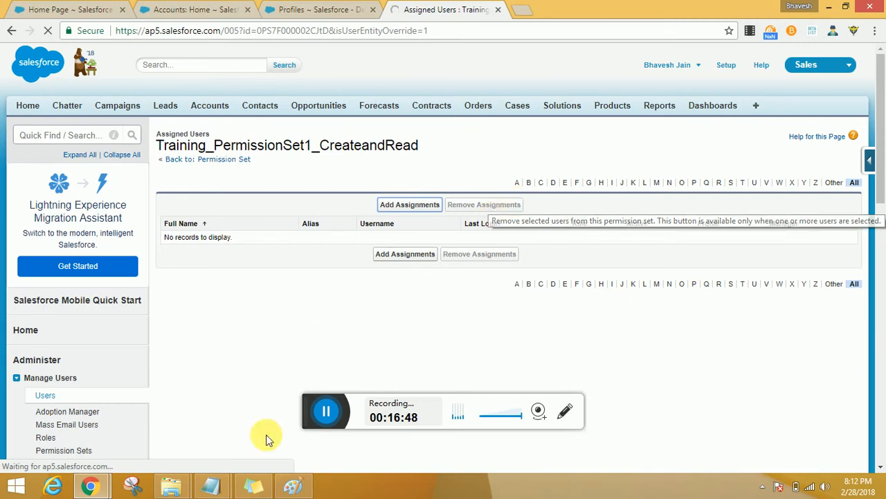
left_click(322, 411)
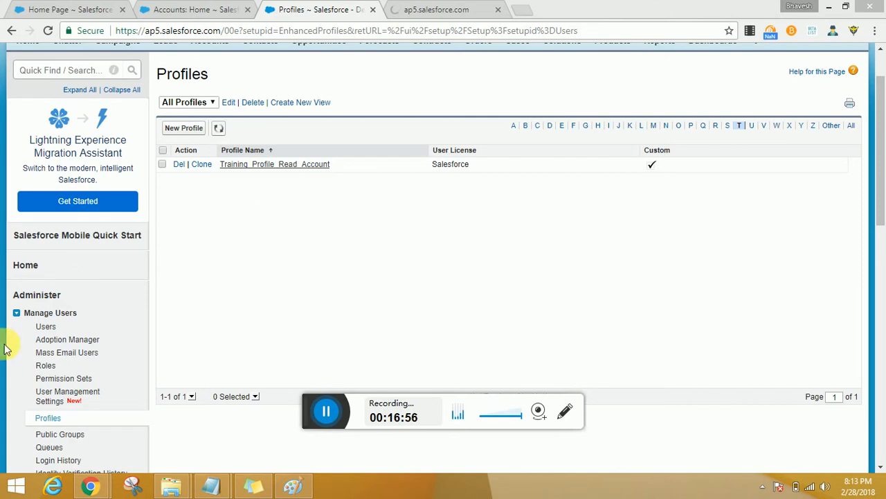
Step: Open the VP, Marketing user's record in a separate browser tab, set the profile to Training_Profile_Read_Account, and save
left_click(45, 327)
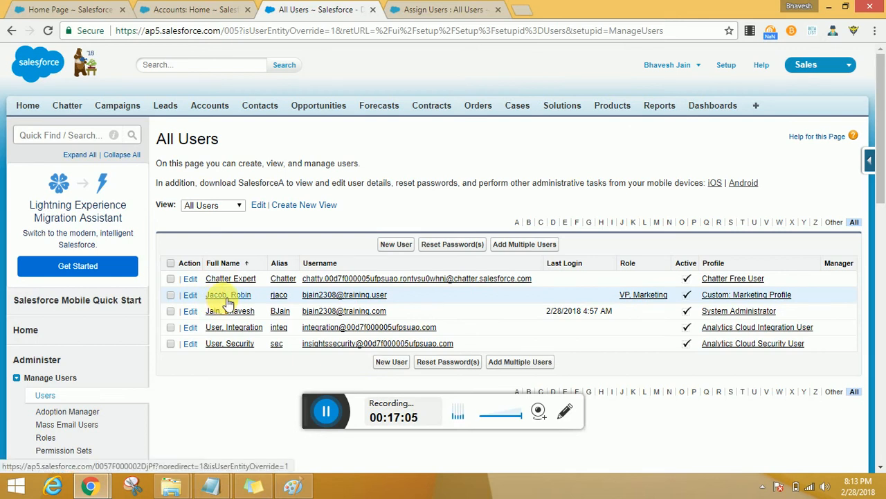
middle_click(229, 298)
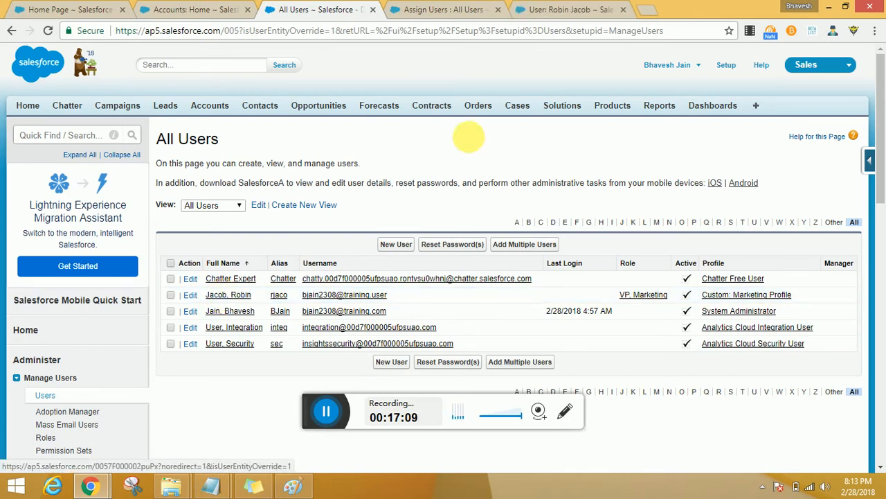
left_click(547, 10)
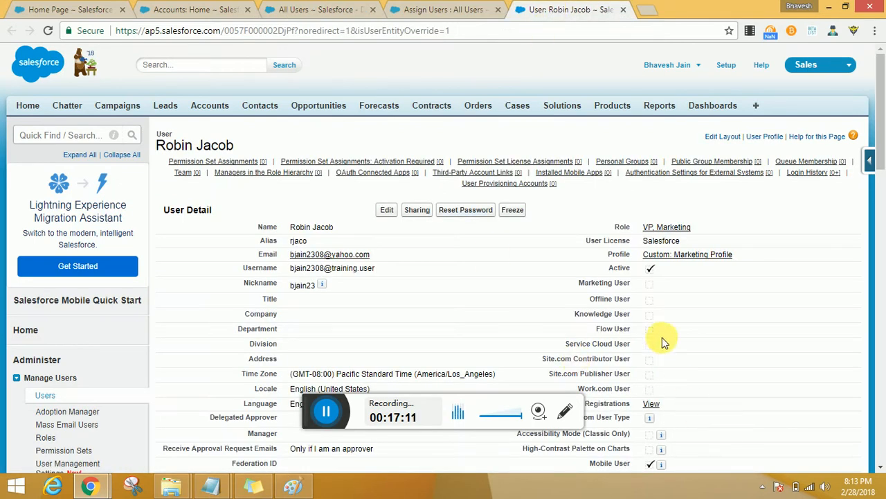
left_click(387, 213)
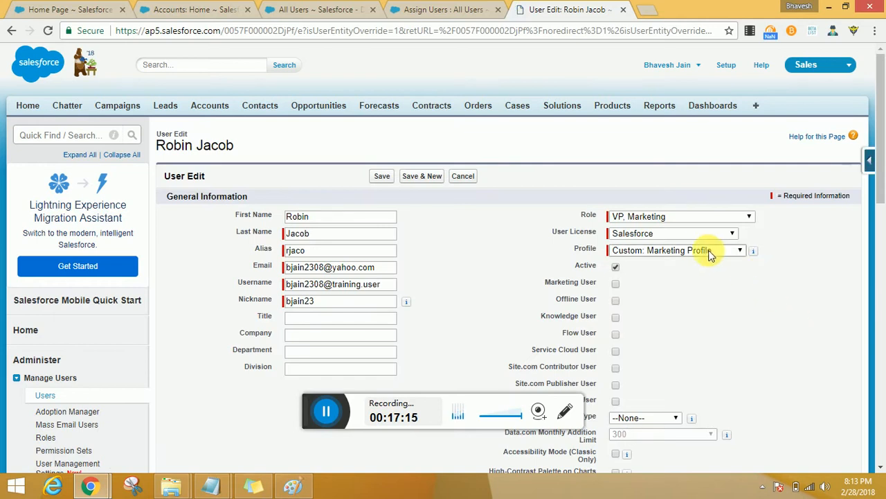
left_click(709, 254)
left_click(703, 359)
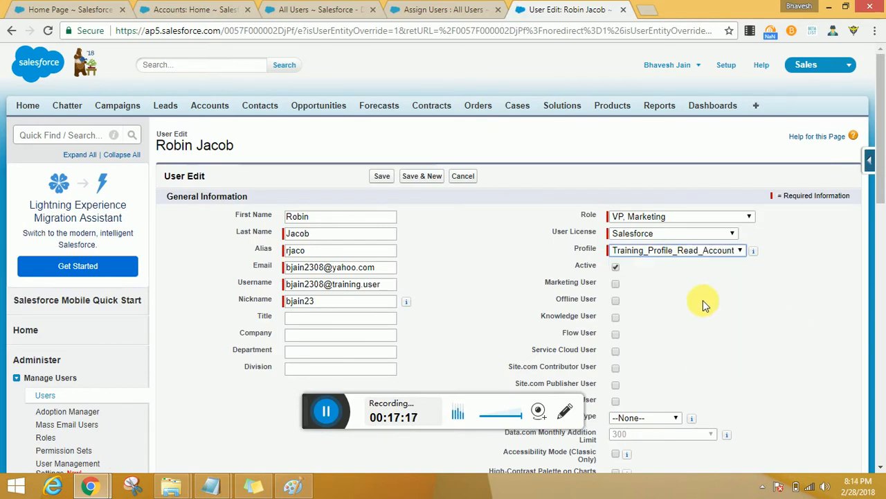
scroll(516, 229, "down", 15)
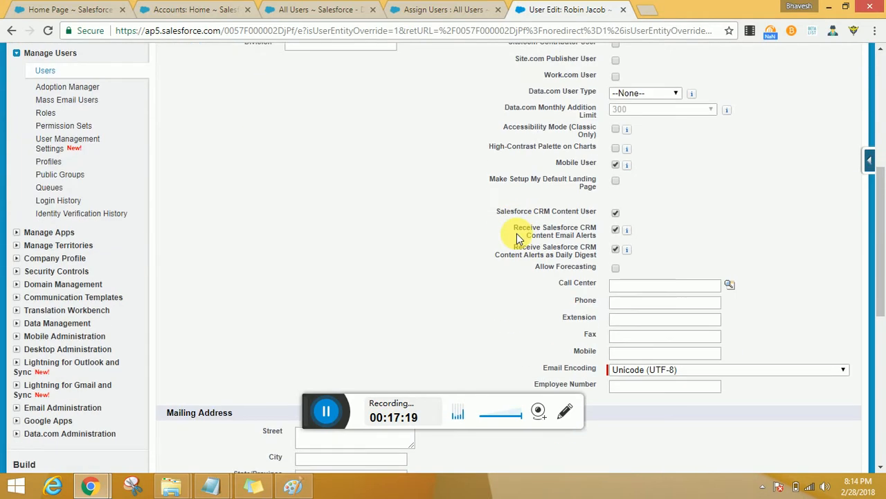
scroll(518, 238, "up", 15)
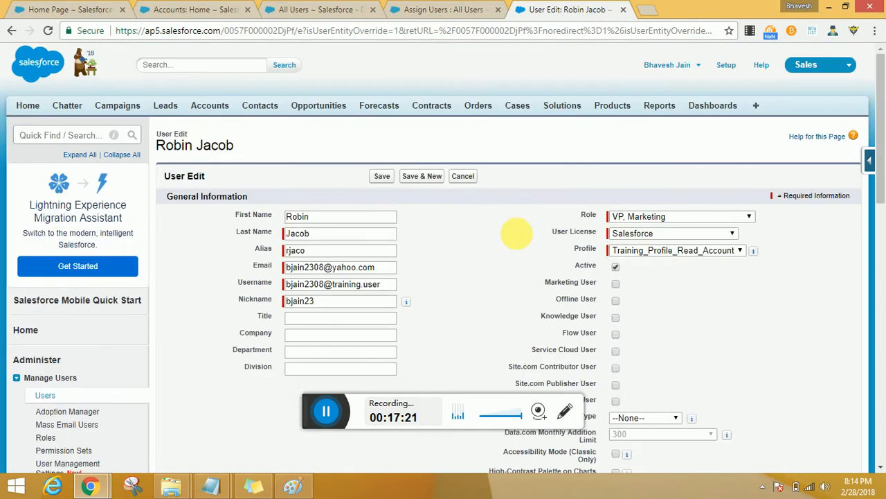
left_click(385, 176)
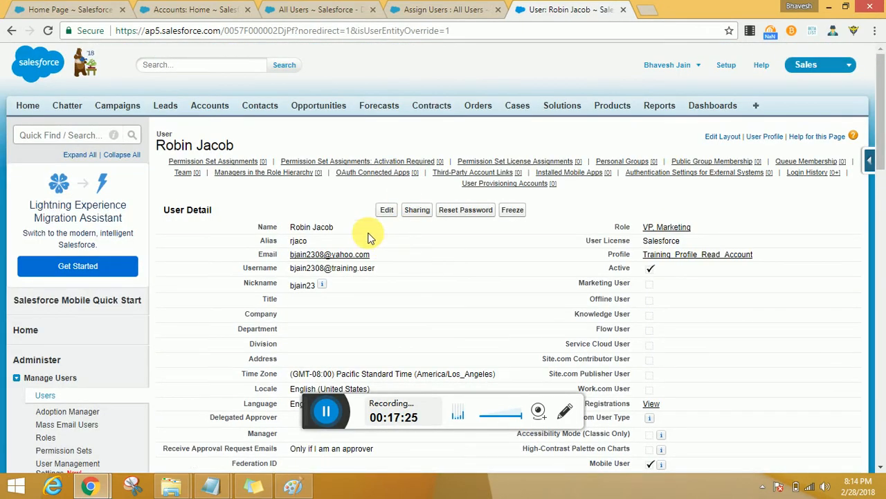
Step: Add Training_PermissionSet1_CreateandRead to the enabled permission sets in the VP, Marketing user's permission set assignments
left_click(239, 161)
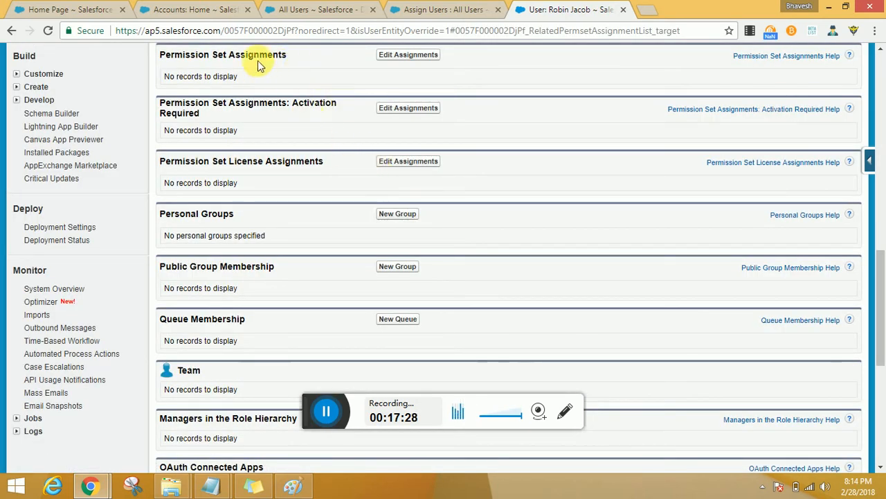
left_click_drag(200, 55, 257, 67)
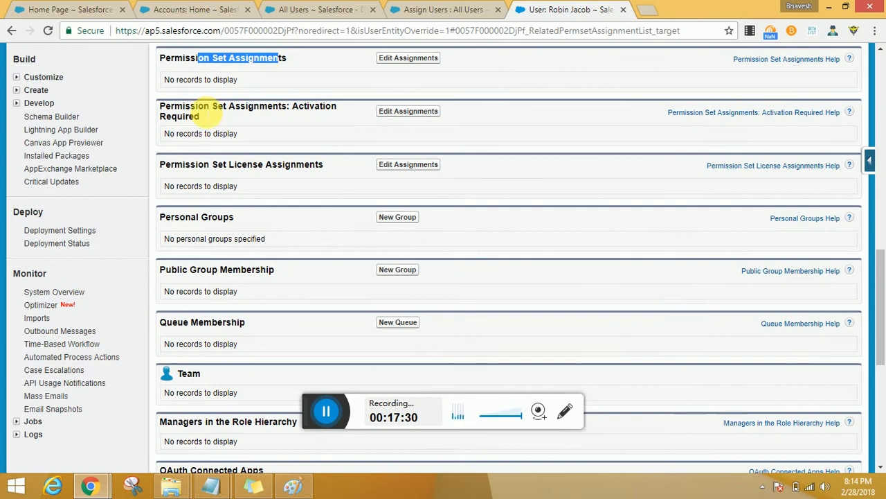
left_click_drag(204, 104, 284, 124)
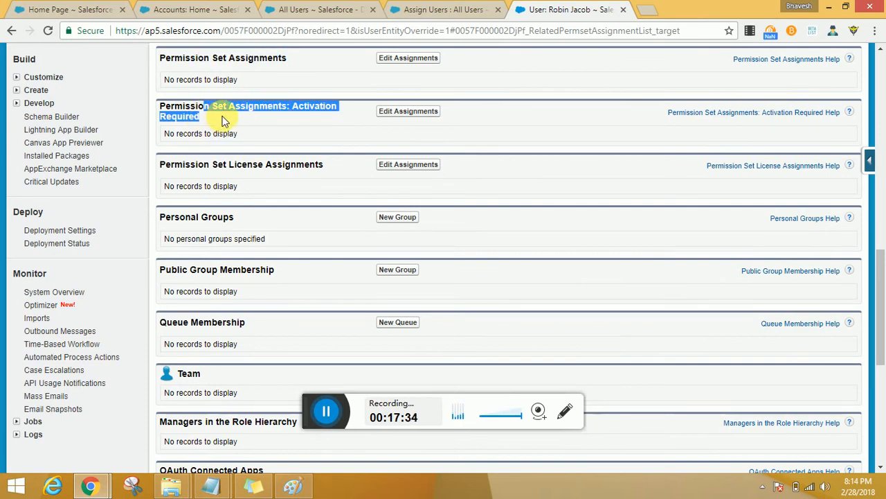
left_click_drag(300, 60, 191, 60)
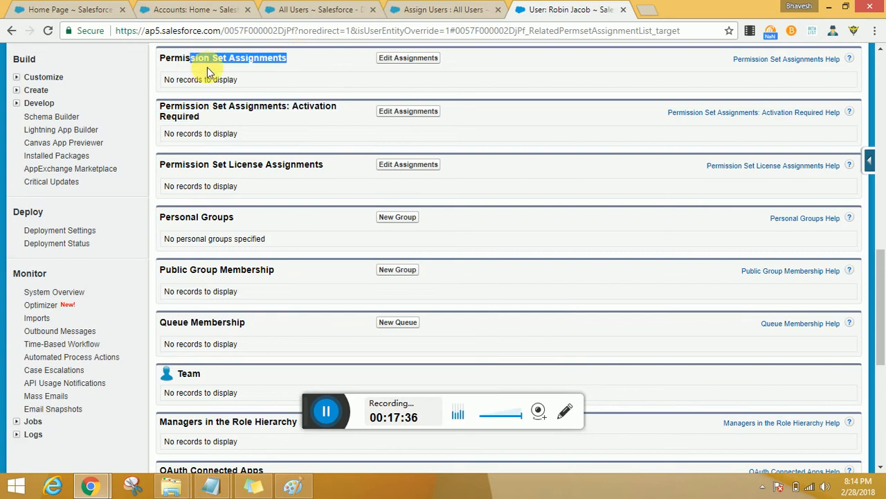
left_click(400, 63)
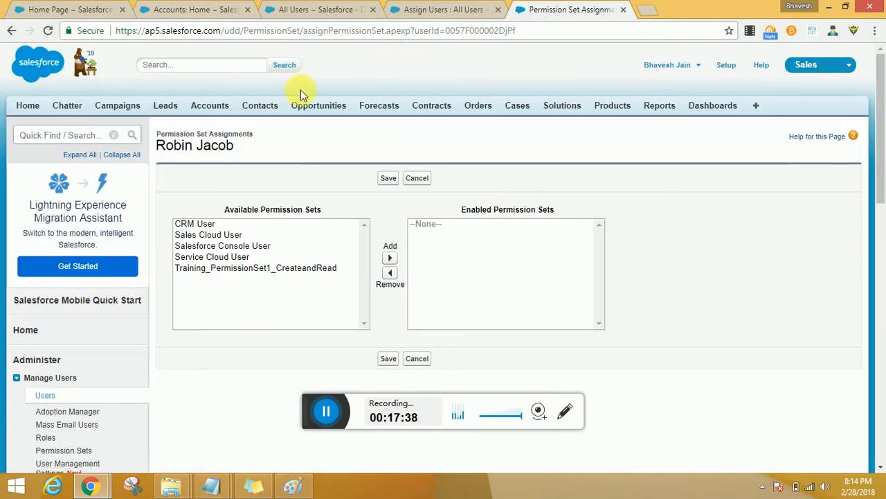
left_click(299, 268)
left_click(389, 257)
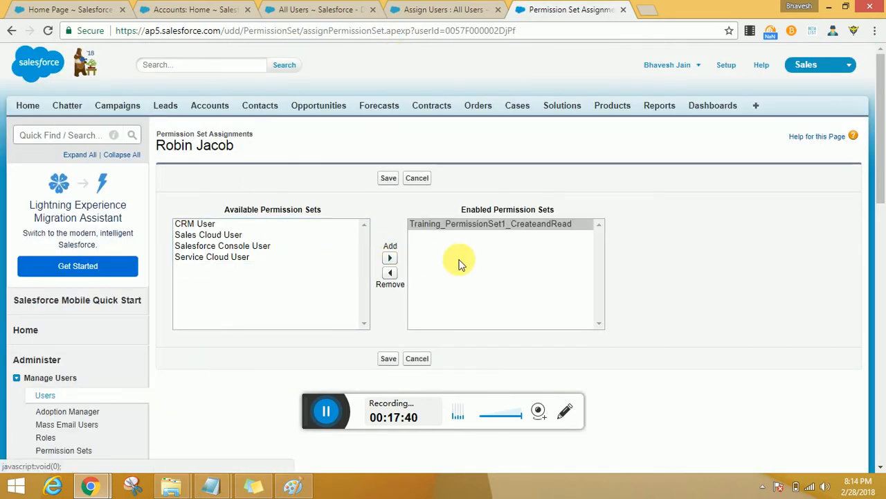
left_click(390, 361)
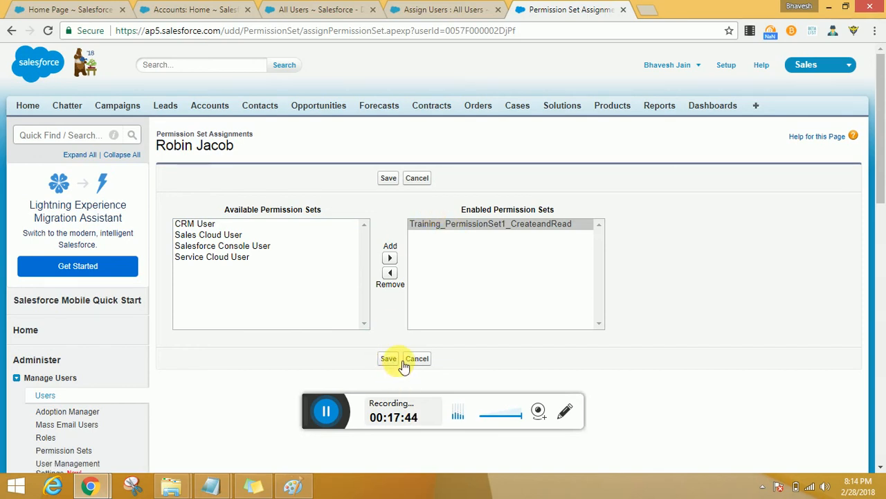
Step: From the Assign Users page, search the setup options for "grant" and clear the search
left_click(433, 12)
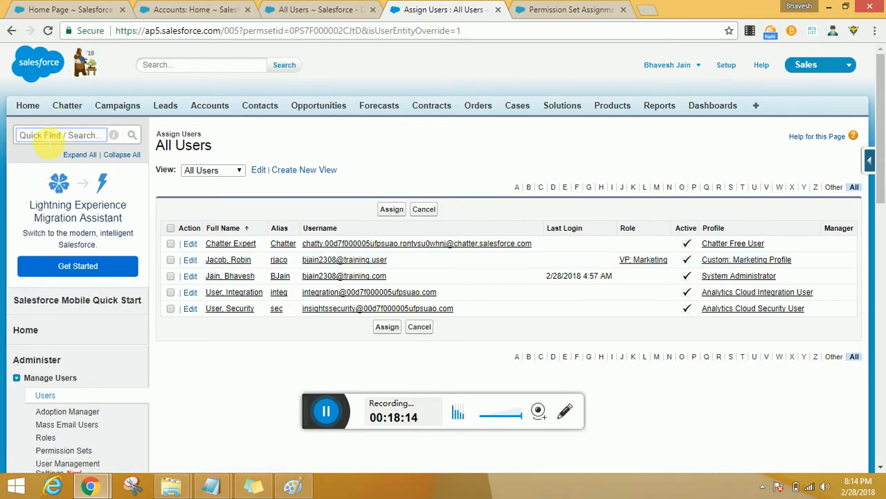
type("ant")
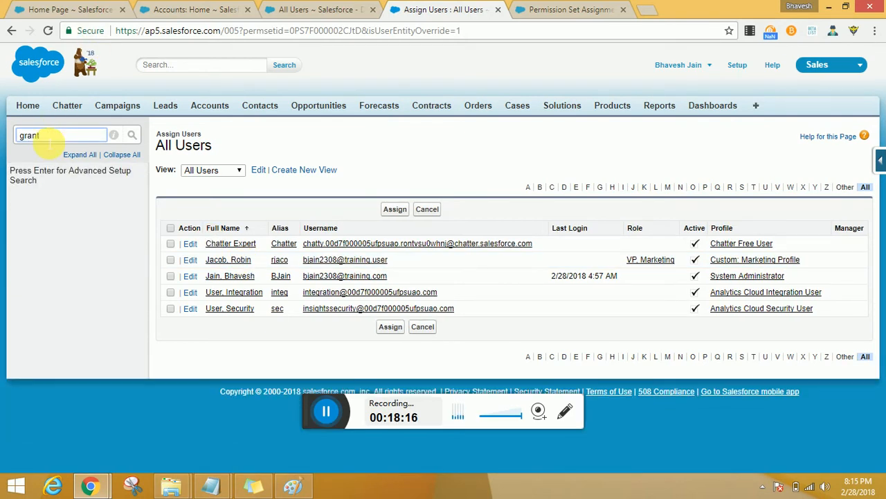
key("BackSpace")
key("BackSpace")
key("BackSpace")
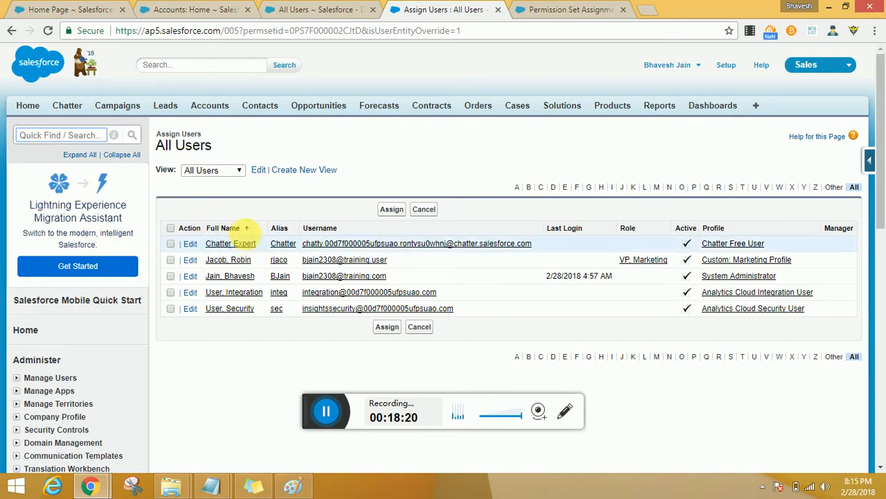
Step: Open the System Administrator profile in a separate browser tab, search its settings for "grant", and clear the search
left_click(753, 277, "ctrl")
key("ctrl+Tab")
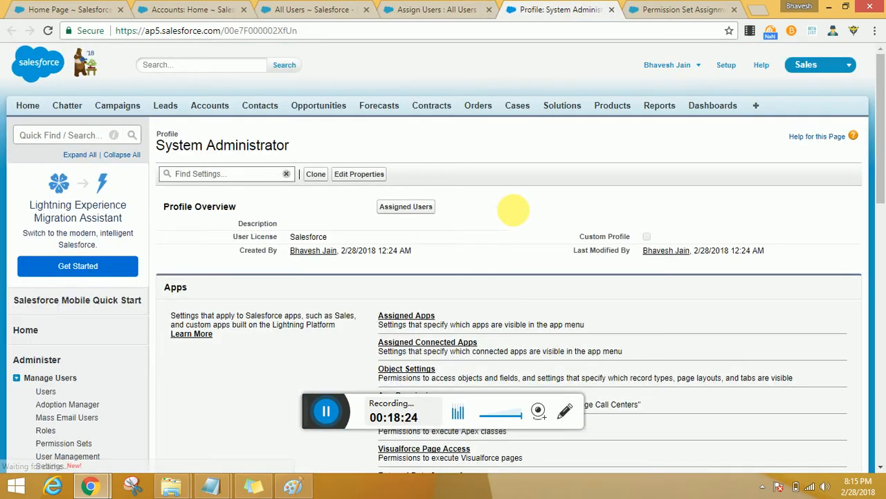
scroll(512, 210, "down", 3)
scroll(467, 198, "up", 2)
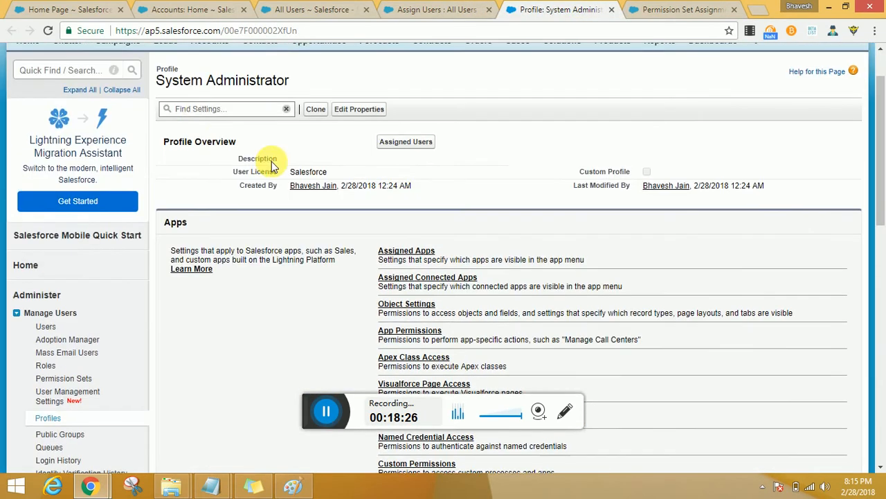
left_click(214, 109)
type("grant")
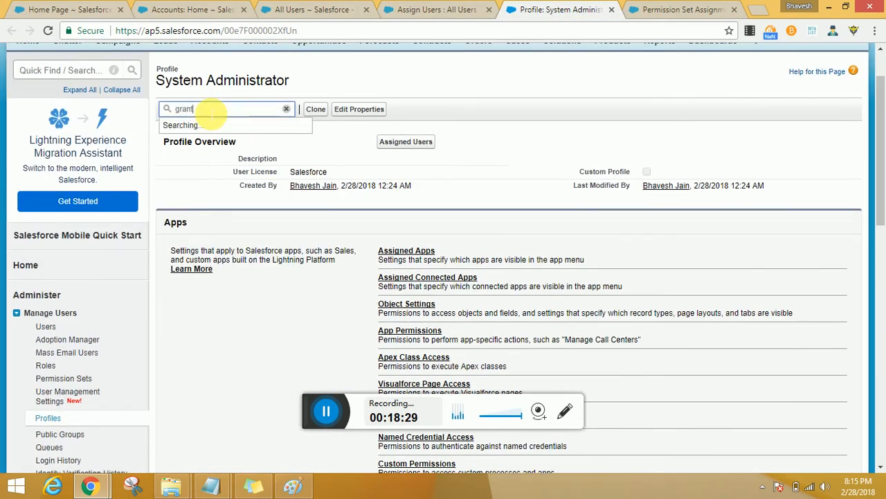
key("BackSpace")
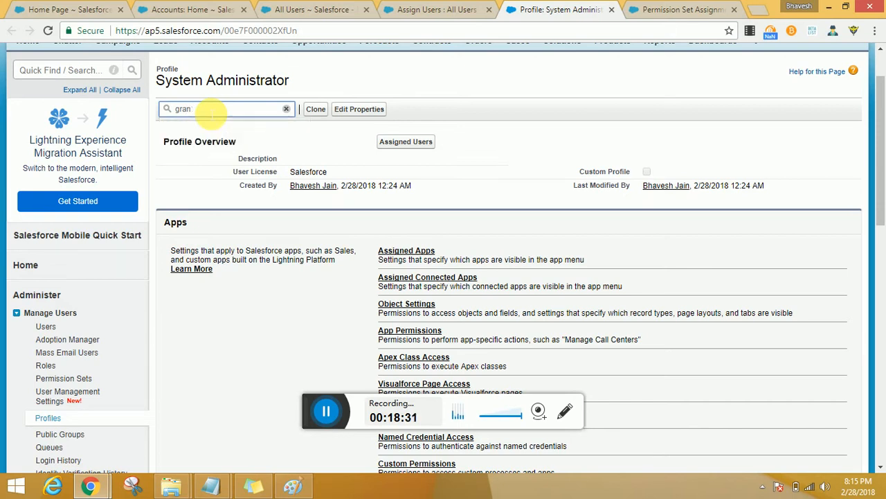
Step: Return to the VP, Marketing user's permission set assignments and save them
left_click(456, 10)
left_click(665, 9)
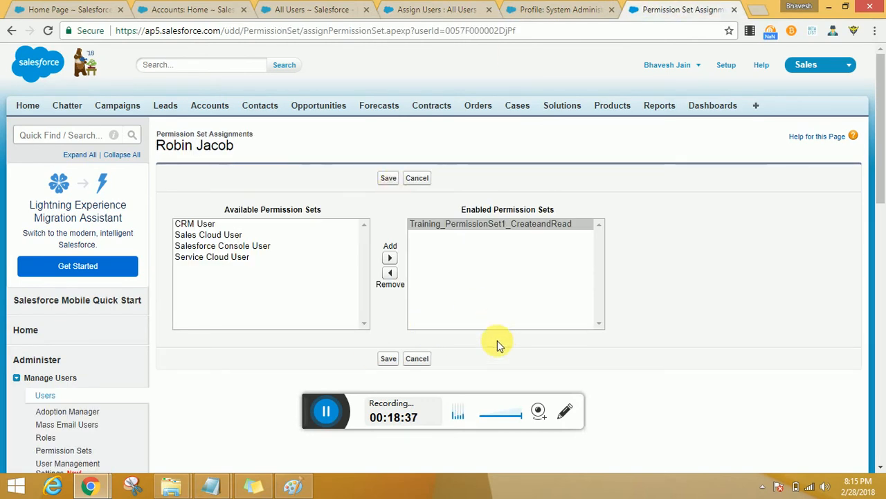
left_click(389, 358)
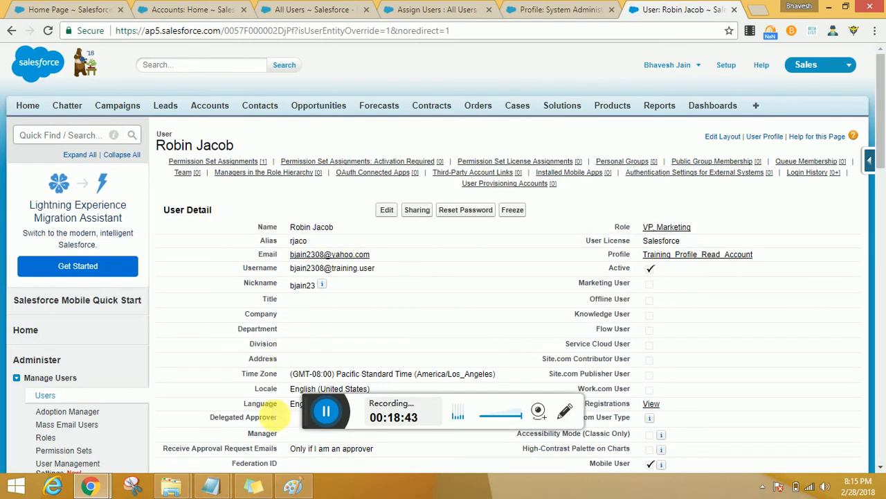
left_click(326, 412)
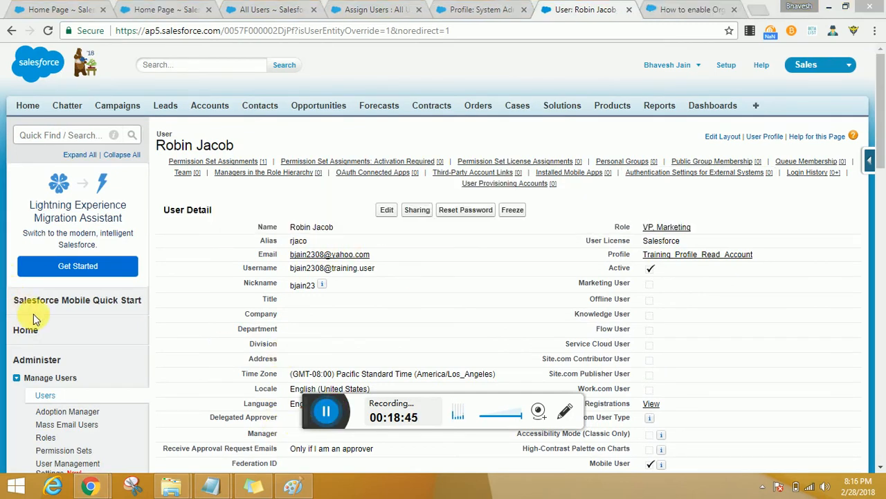
Step: In the Login Access Policies under Security Controls, enable Administrators Can Log in as Any User and save
scroll(207, 291, "down", 3)
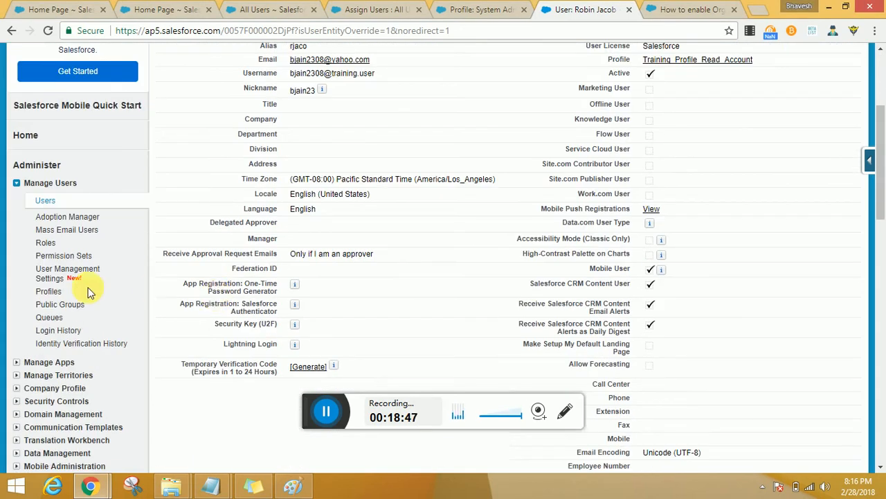
scroll(89, 287, "down", 4)
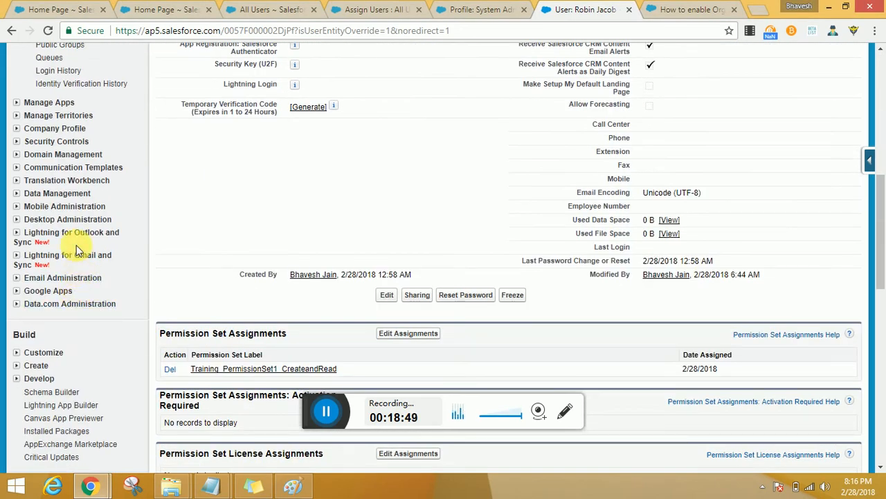
left_click(16, 141)
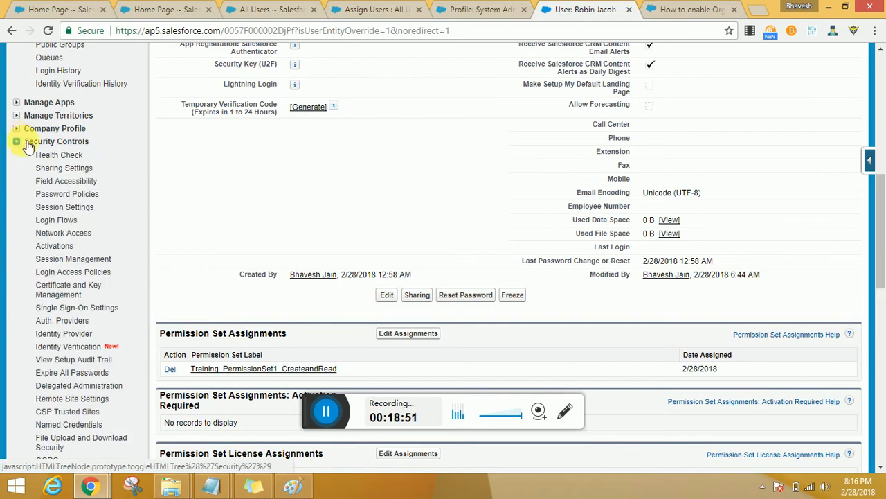
left_click(104, 274)
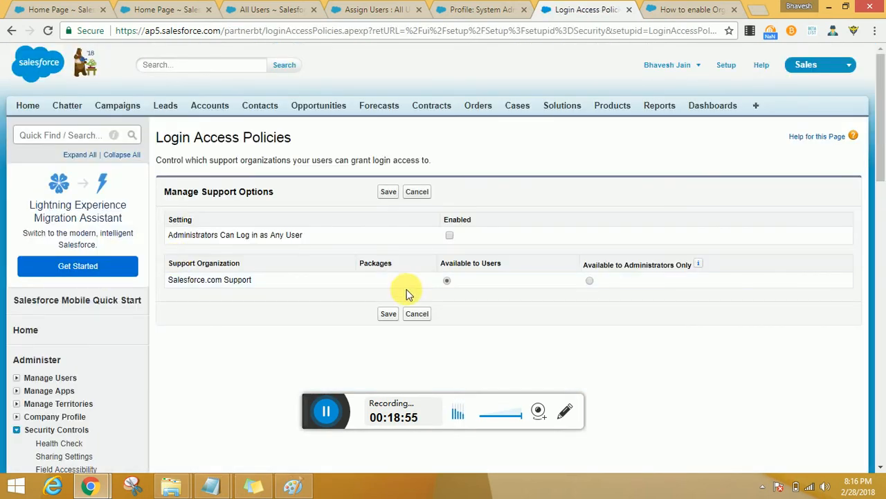
left_click_drag(314, 233, 174, 242)
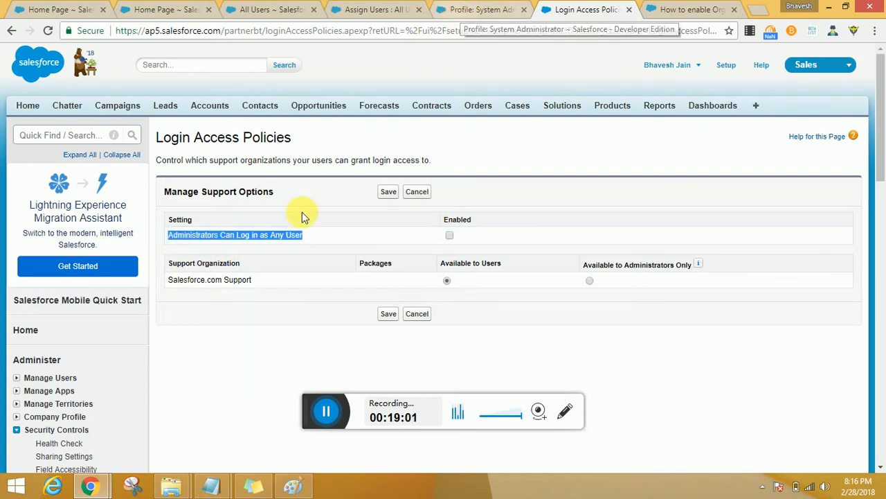
left_click(449, 237)
left_click(391, 196)
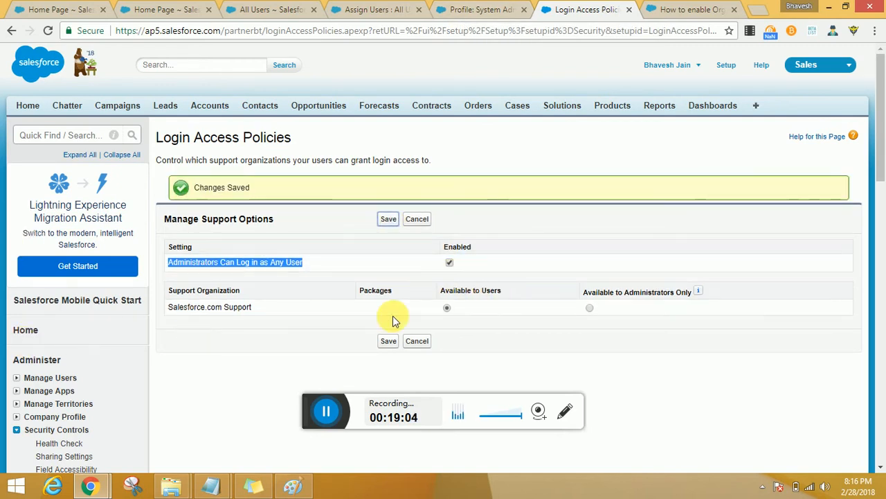
Step: From the All Users list, open the VP, Marketing user's record in a separate browser tab and log in as that user
scroll(71, 346, "down", 2)
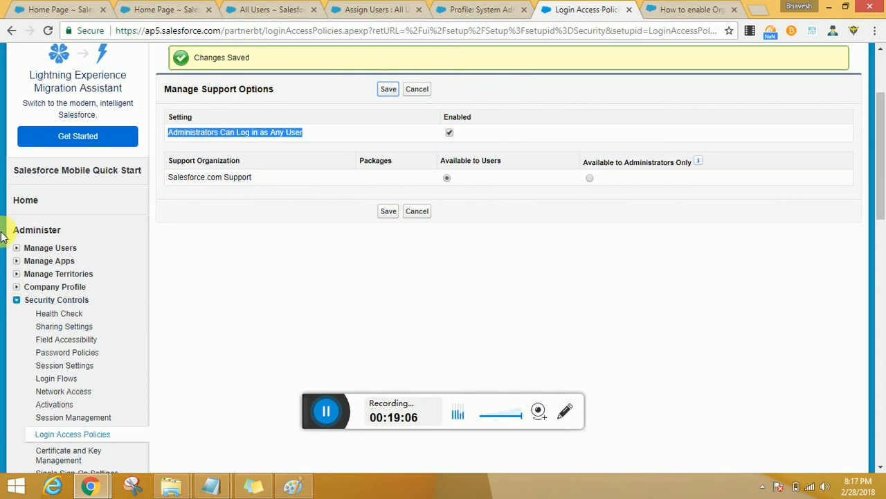
left_click(21, 253)
left_click(44, 259)
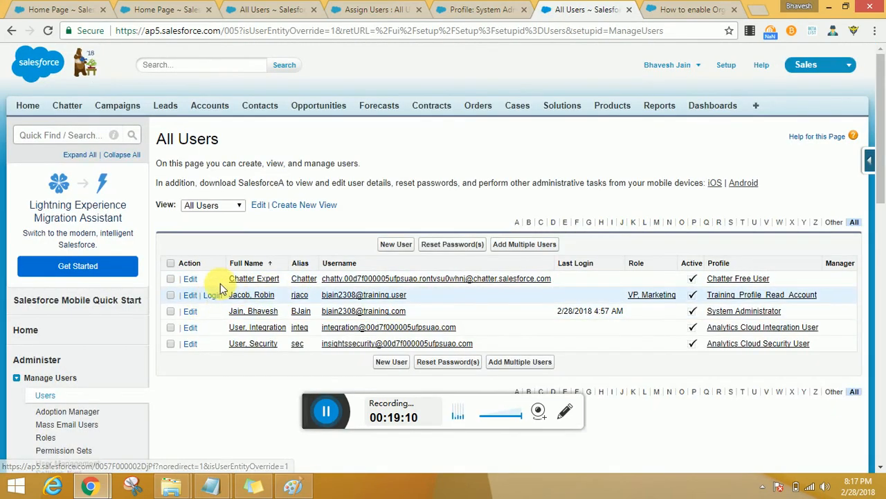
middle_click(258, 299)
left_click(608, 10)
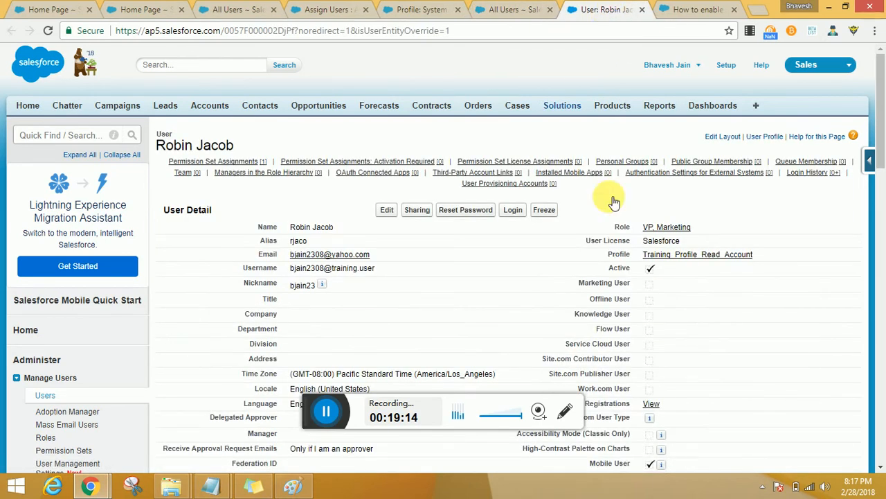
left_click(514, 212)
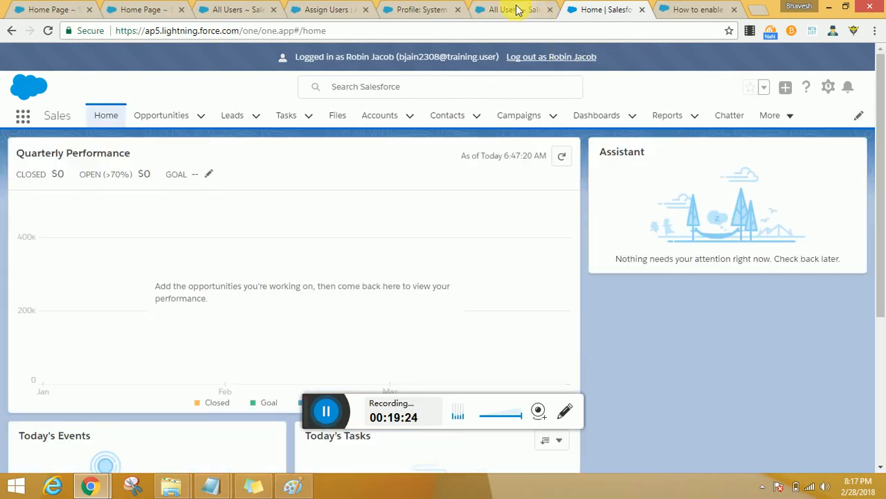
Step: Open the VP, Marketing user's record in another browser tab and examine its profile and permission set assignments
left_click(516, 9)
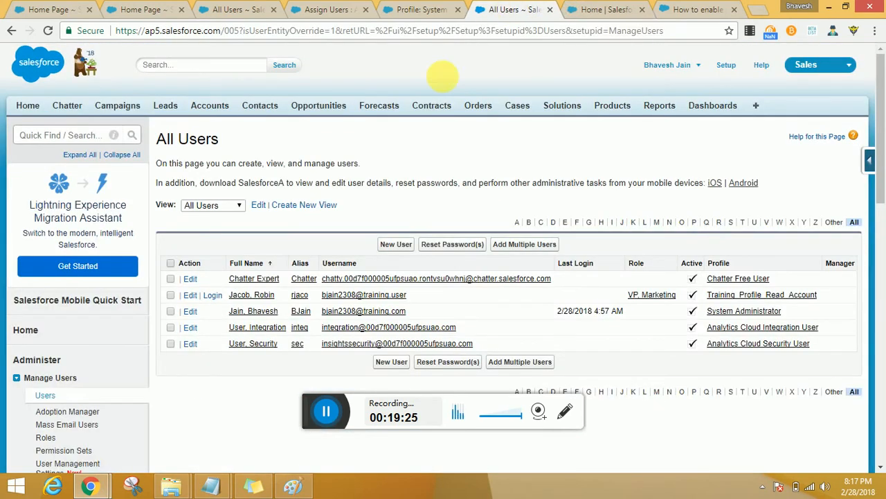
middle_click(263, 294)
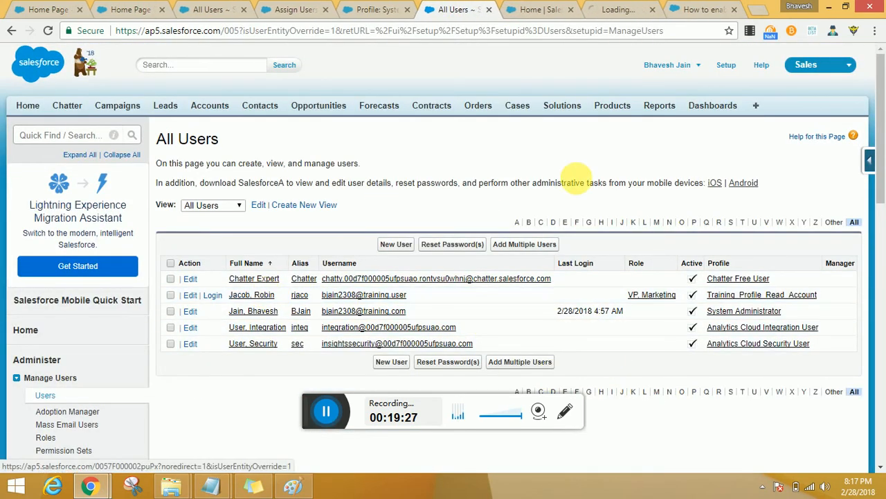
left_click(603, 9)
scroll(586, 287, "down", 2)
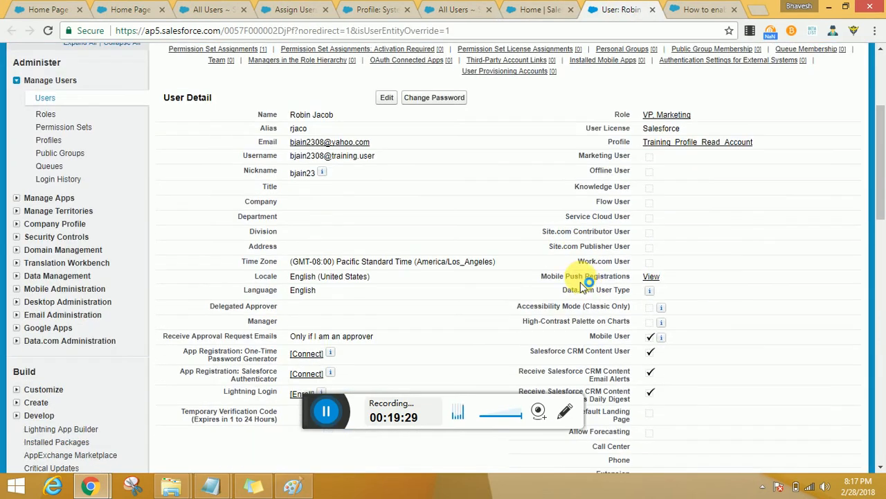
scroll(585, 287, "down", 2)
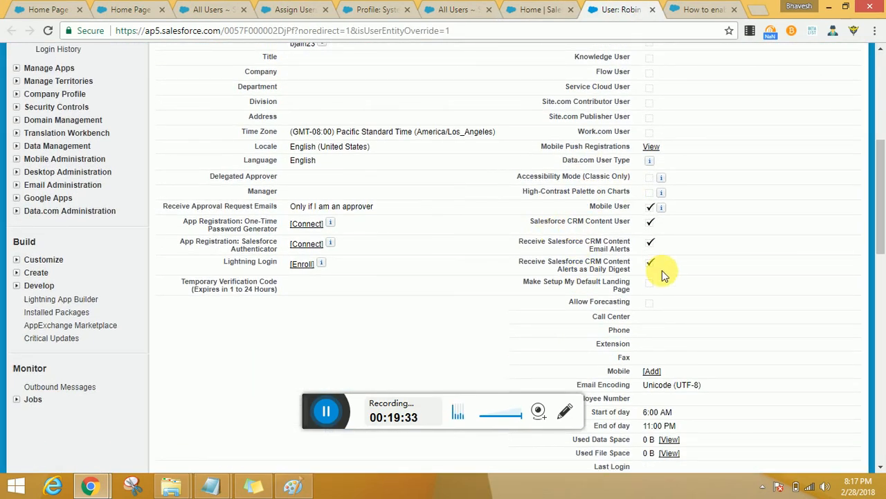
scroll(683, 236, "down", 3)
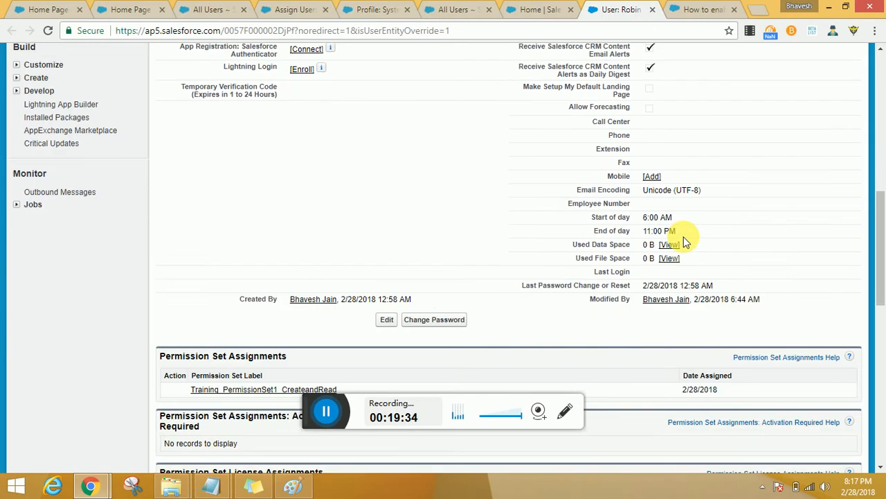
Step: Return to the session logged in as the VP, Marketing user and switch it to Salesforce Classic
left_click(537, 11)
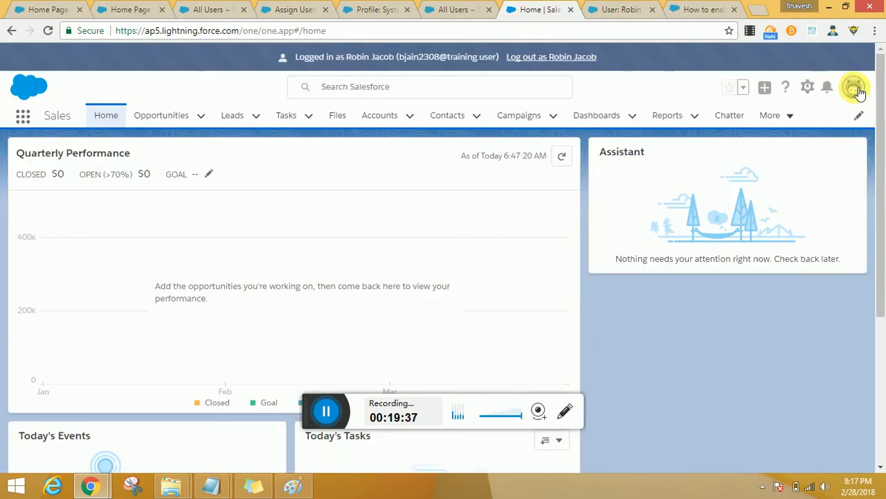
left_click(856, 88)
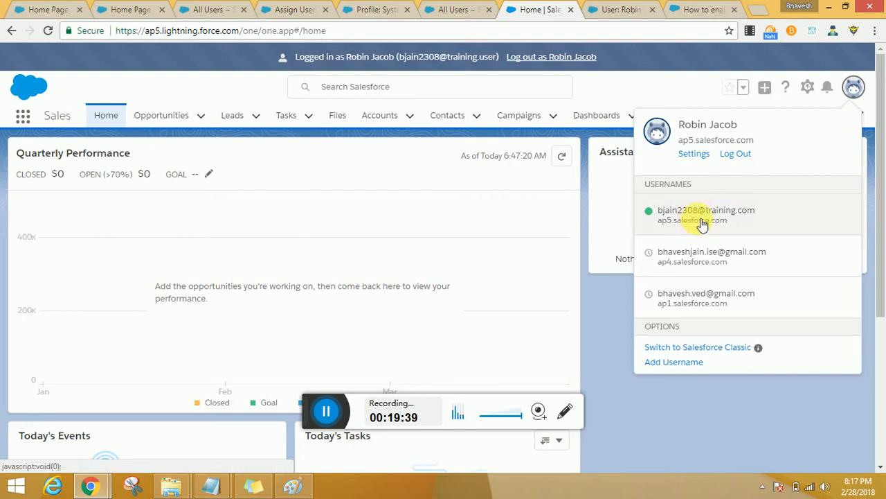
left_click(698, 346)
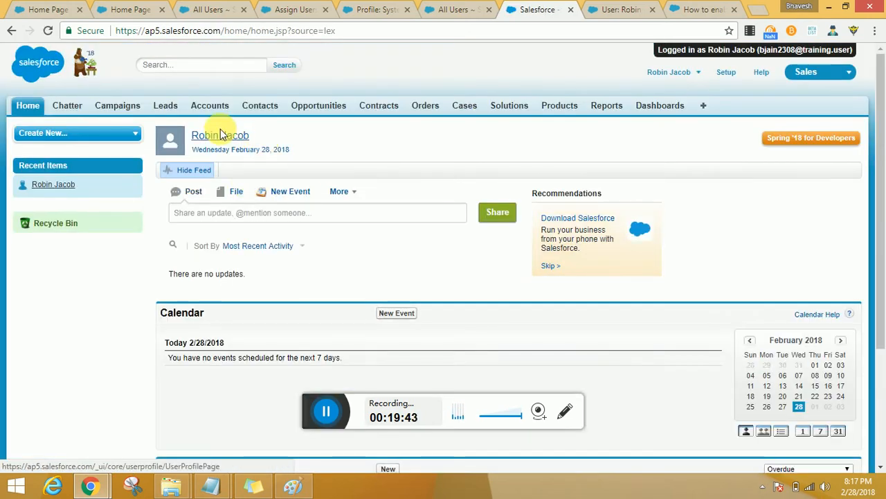
Step: Display the New This Week accounts list and open Burlington Textiles Corp of America in a separate browser tab
left_click(215, 110)
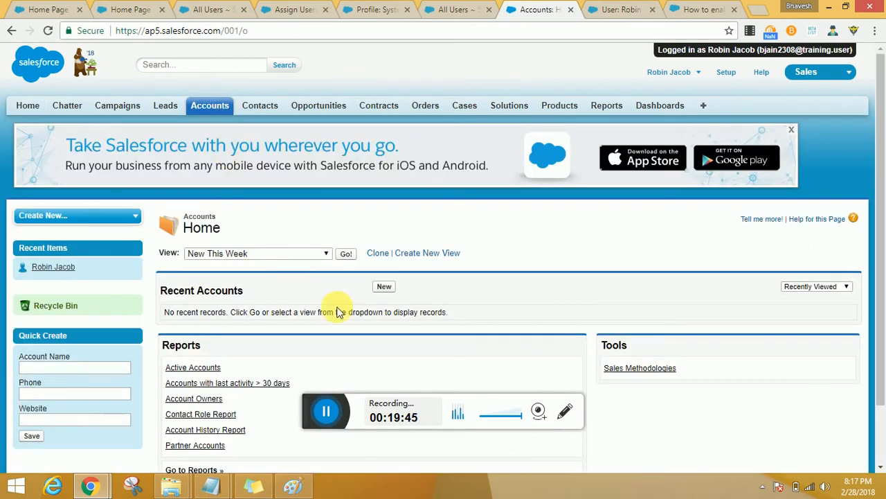
left_click(346, 254)
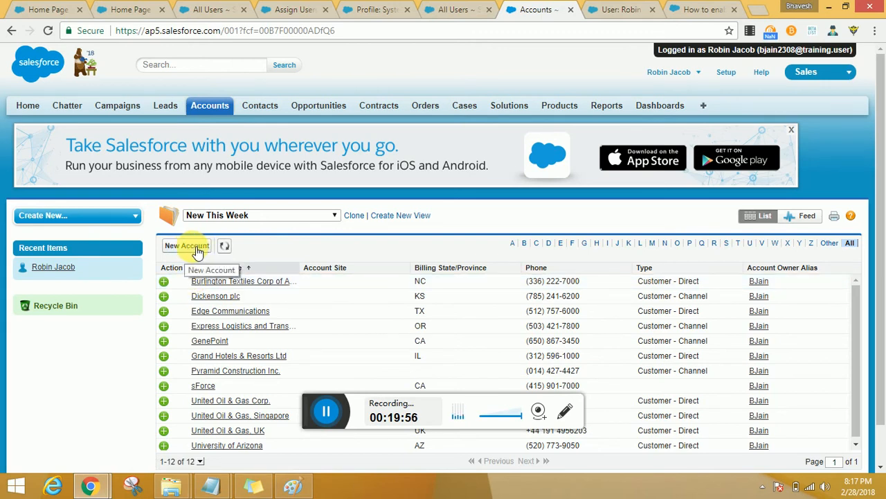
left_click(214, 281, "ctrl")
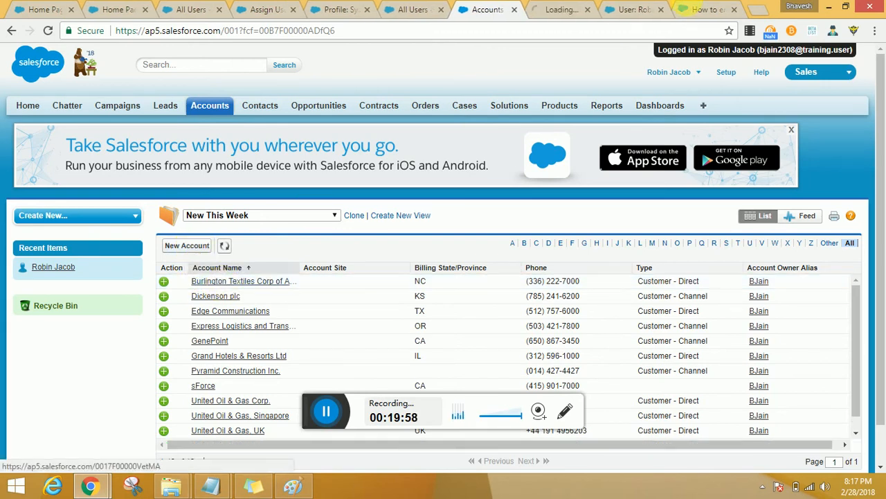
left_click(575, 13)
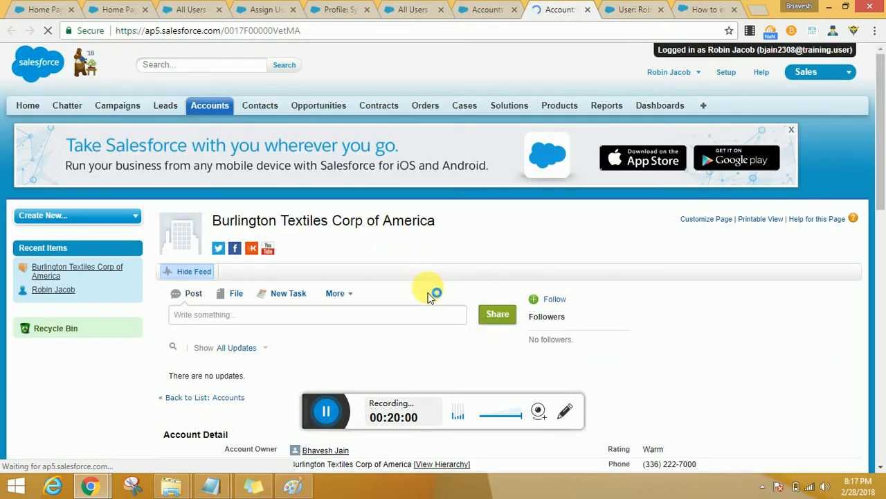
Step: Examine the Burlington Textiles Corp of America account's details and related lists for the actions available to this user
scroll(440, 291, "down", 2)
scroll(443, 290, "down", 1)
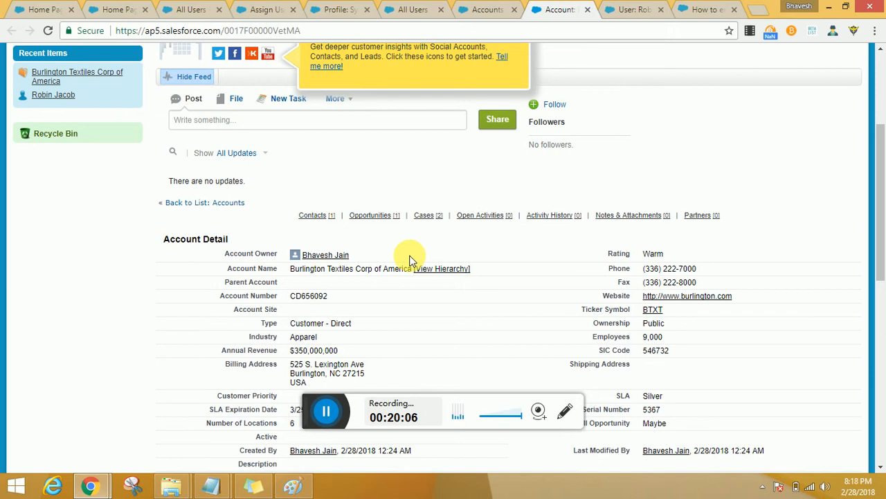
scroll(409, 260, "up", 1)
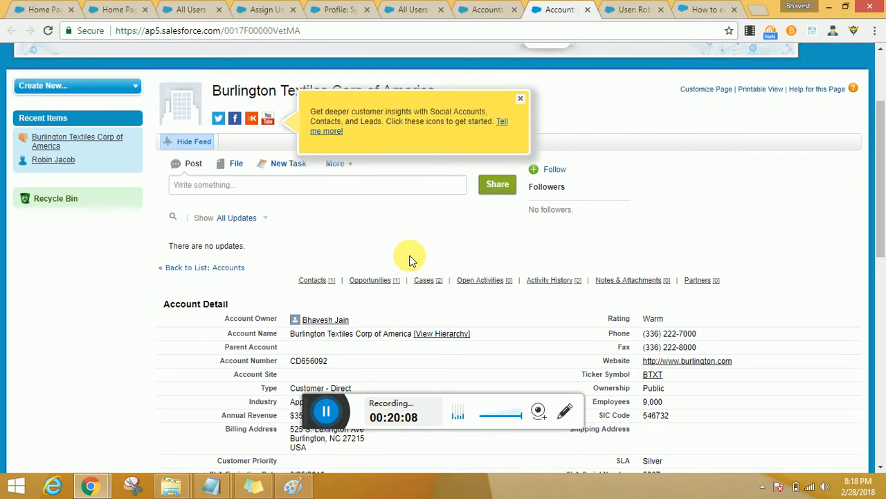
scroll(409, 259, "down", 2)
scroll(410, 260, "down", 2)
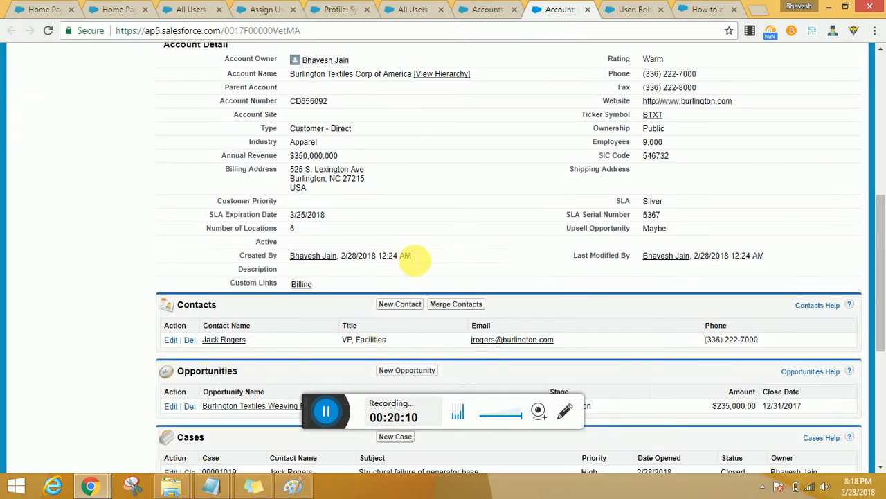
scroll(473, 257, "up", 2)
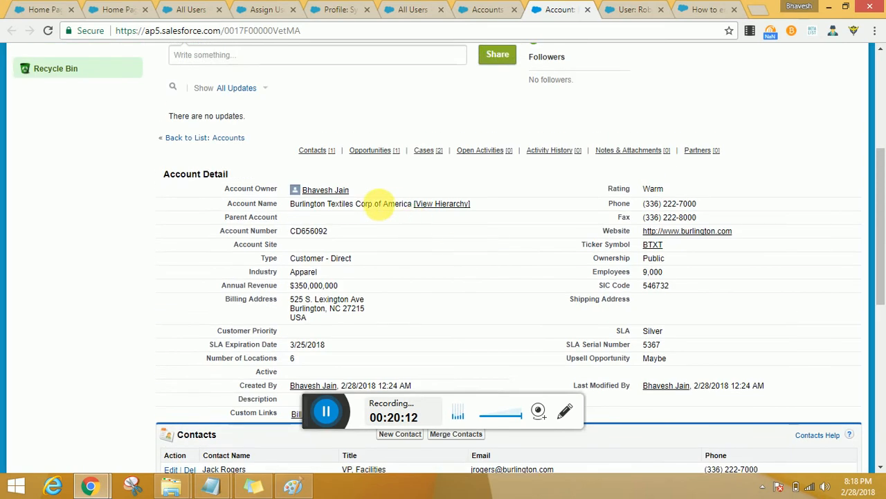
scroll(380, 194, "up", 3)
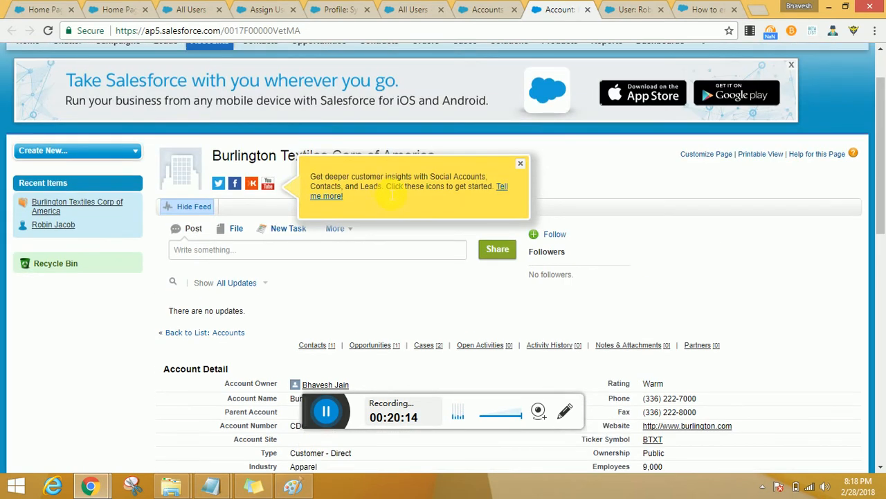
Step: Return to the accounts list and switch its view to All Accounts
left_click(473, 7)
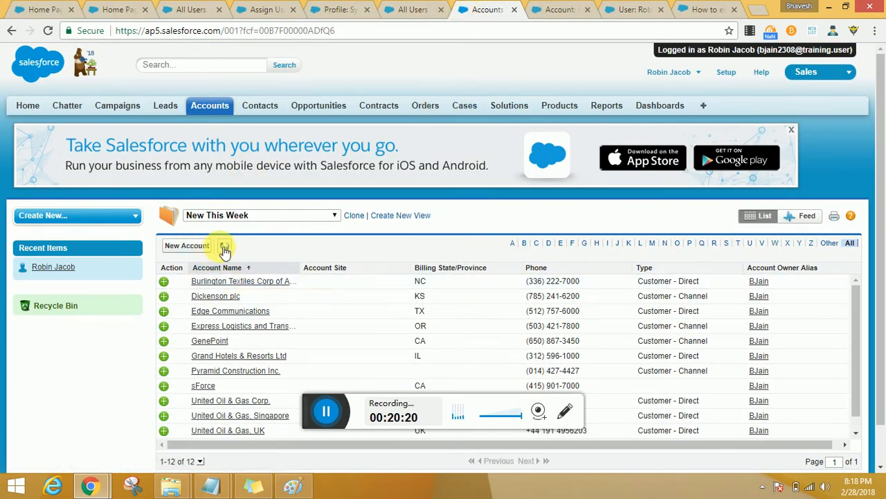
scroll(274, 255, "down", 1)
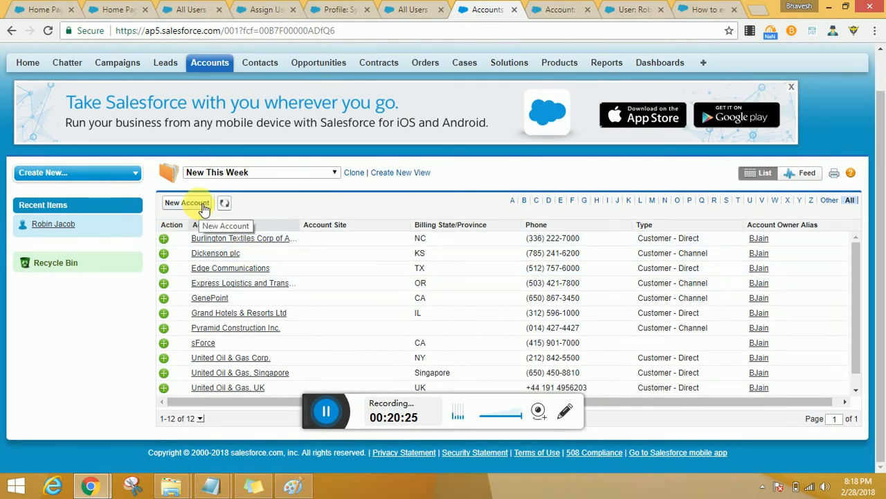
left_click(222, 173)
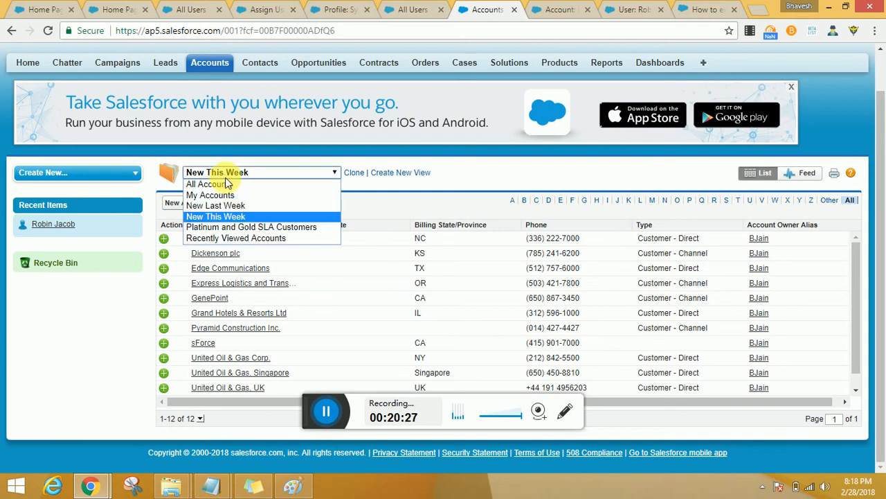
left_click(315, 183)
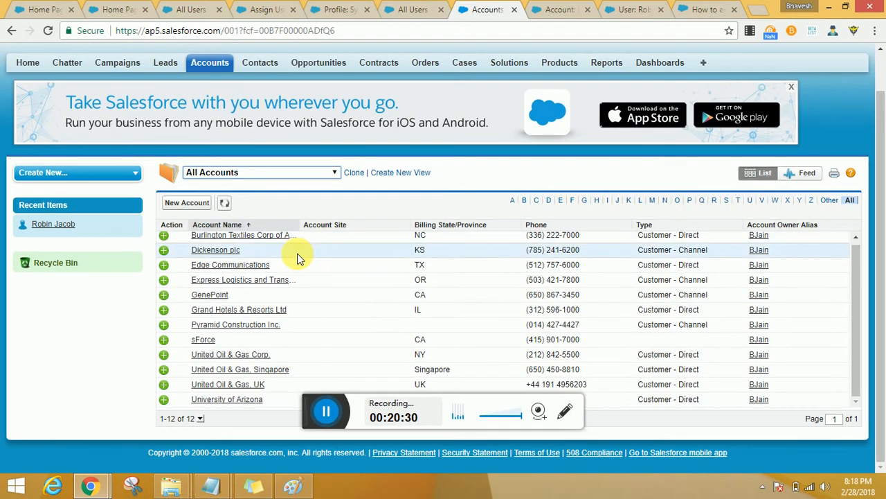
left_click(237, 403)
Step: Return to the Burlington Textiles account, dismiss the Social Accounts tip, and check the detail section and related lists for editing options
left_click(627, 9)
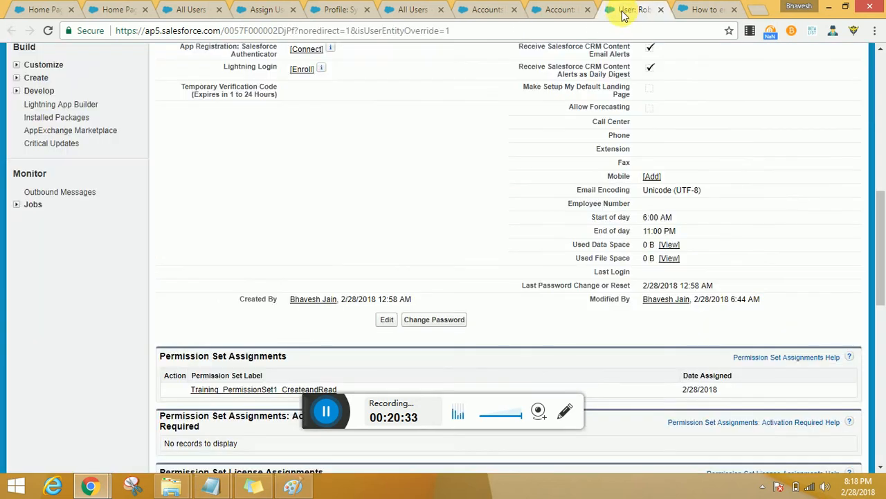
left_click(557, 9)
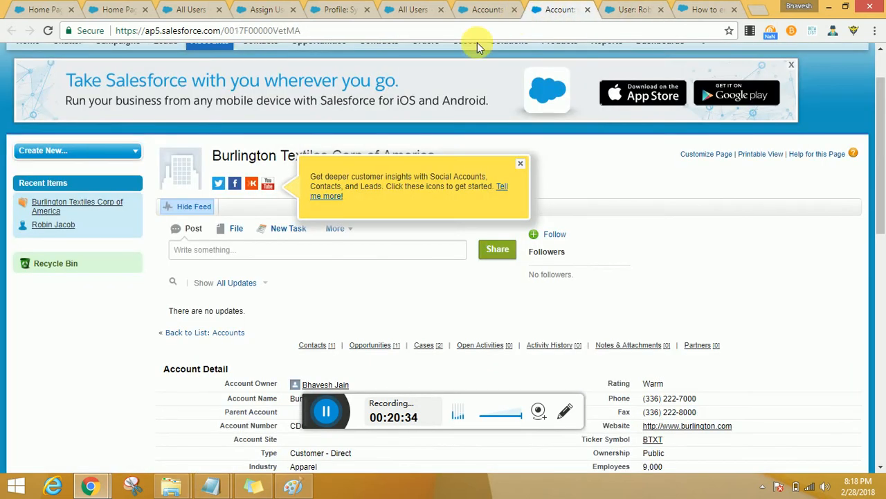
left_click(520, 163)
scroll(407, 238, "down", 2)
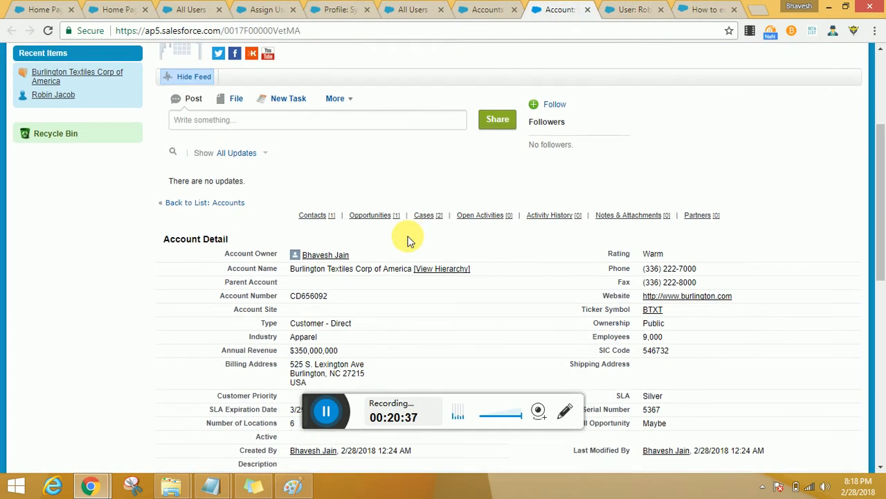
scroll(415, 238, "down", 2)
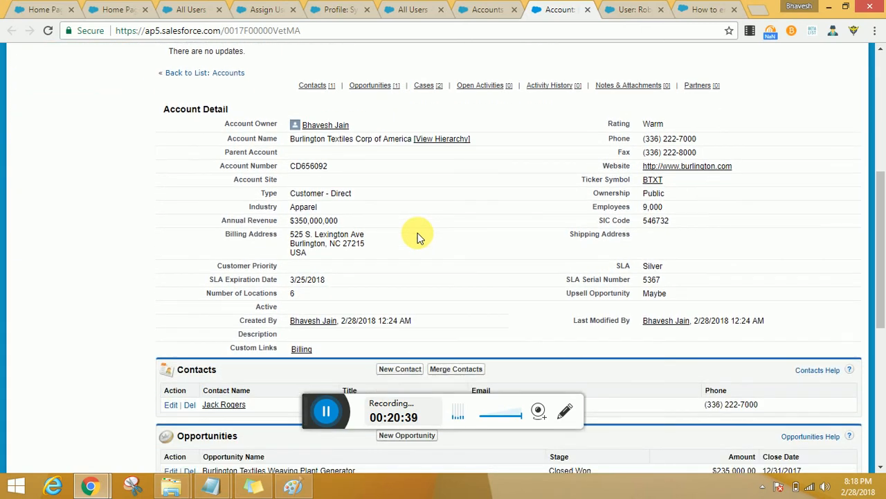
scroll(423, 232, "down", 1)
scroll(423, 230, "up", 1)
scroll(422, 231, "down", 3)
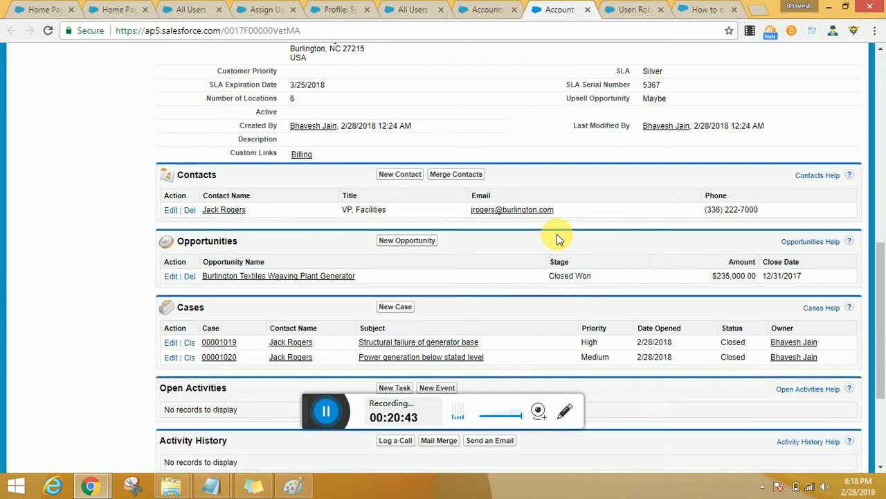
scroll(560, 238, "up", 2)
scroll(560, 237, "down", 4)
scroll(561, 237, "up", 4)
scroll(560, 237, "up", 4)
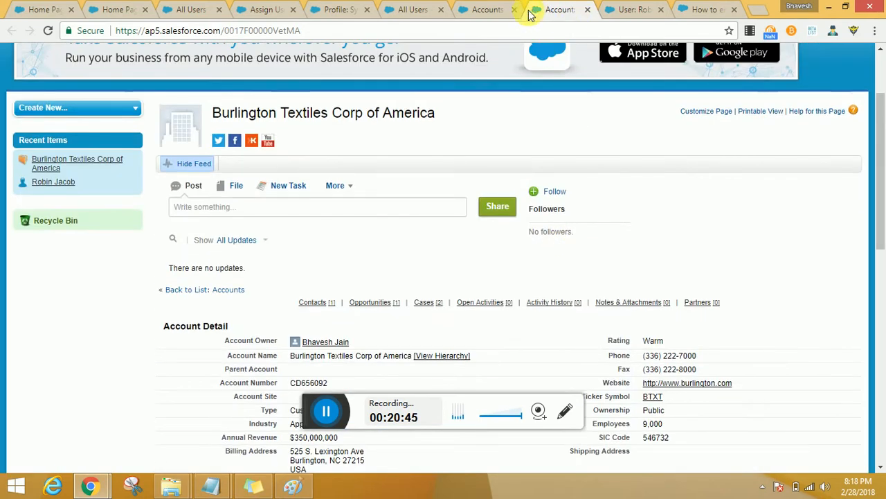
Step: Return to the VP, Marketing user's record and review its assigned profile and permission set assignments
left_click(495, 13)
left_click(623, 9)
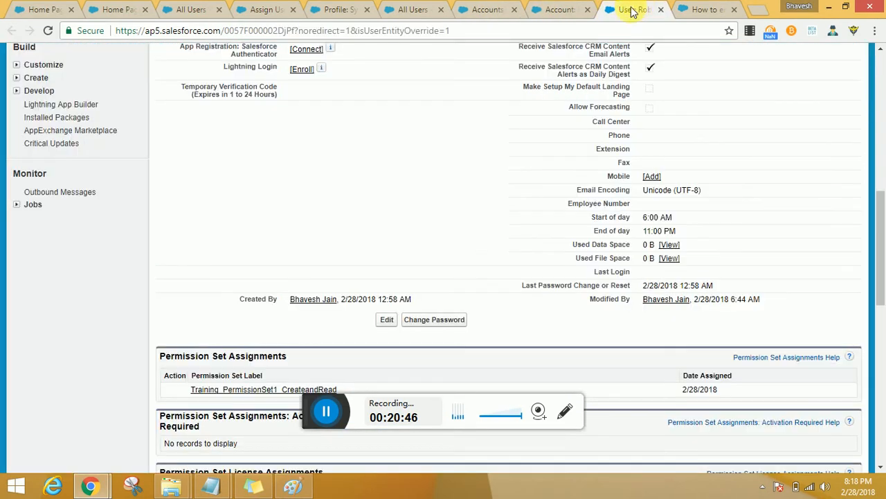
scroll(540, 282, "down", 1)
scroll(218, 297, "down", 1)
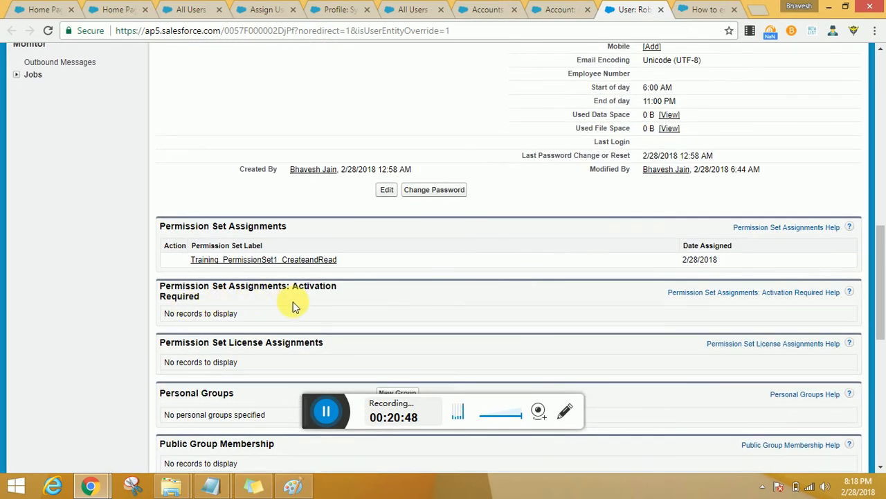
scroll(381, 270, "up", 8)
scroll(389, 275, "up", 2)
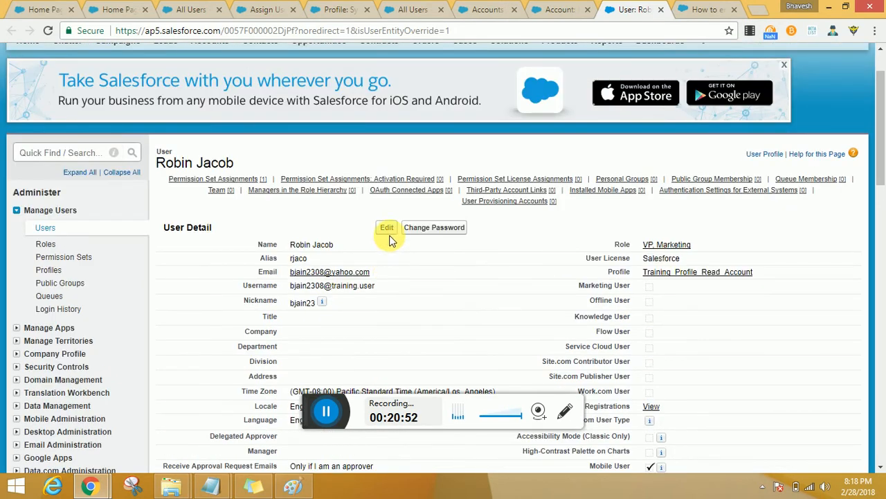
left_click(356, 179)
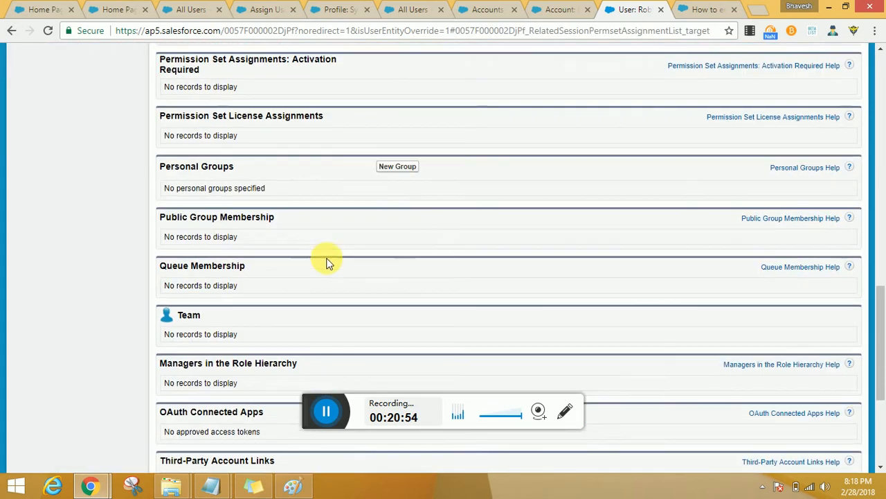
scroll(327, 259, "up", 6)
scroll(328, 261, "down", 3)
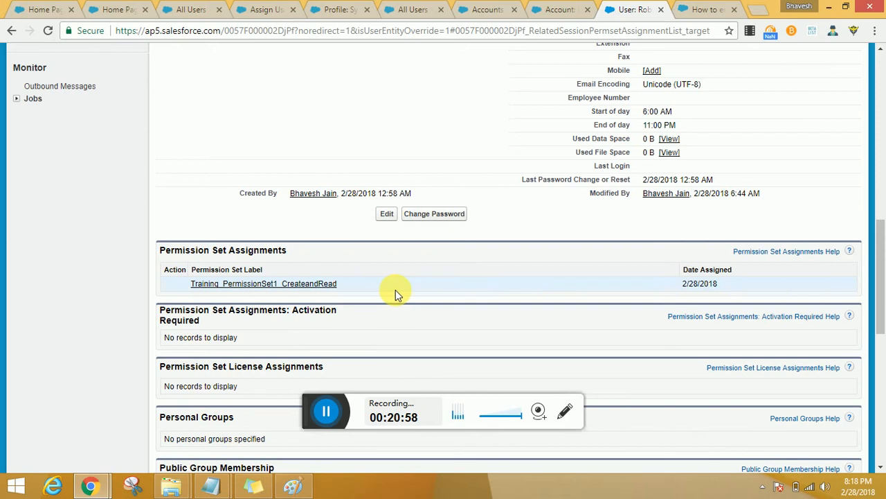
Step: Open the VP, Marketing user's record for editing and examine which fields and settings can be changed
left_click(389, 214)
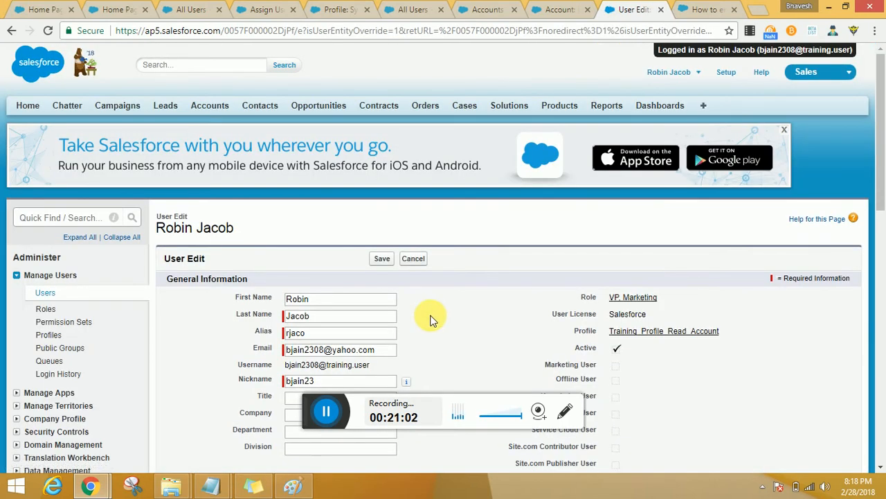
scroll(429, 320, "down", 5)
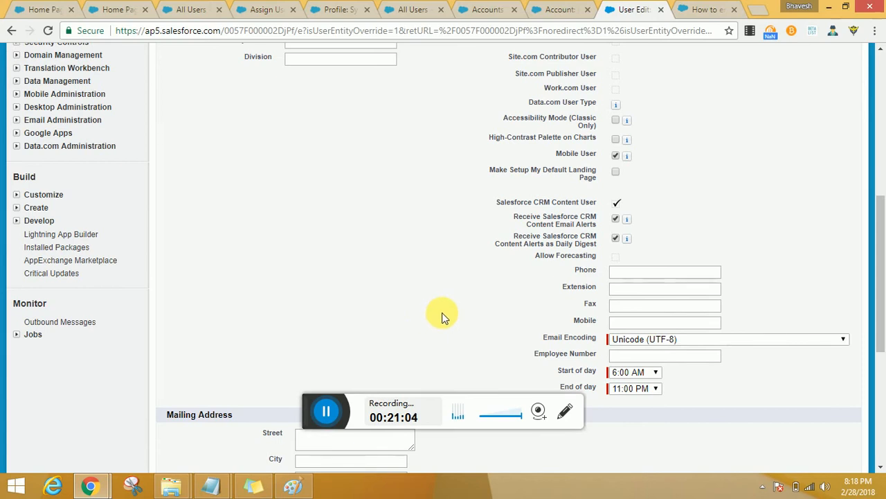
scroll(443, 317, "up", 2)
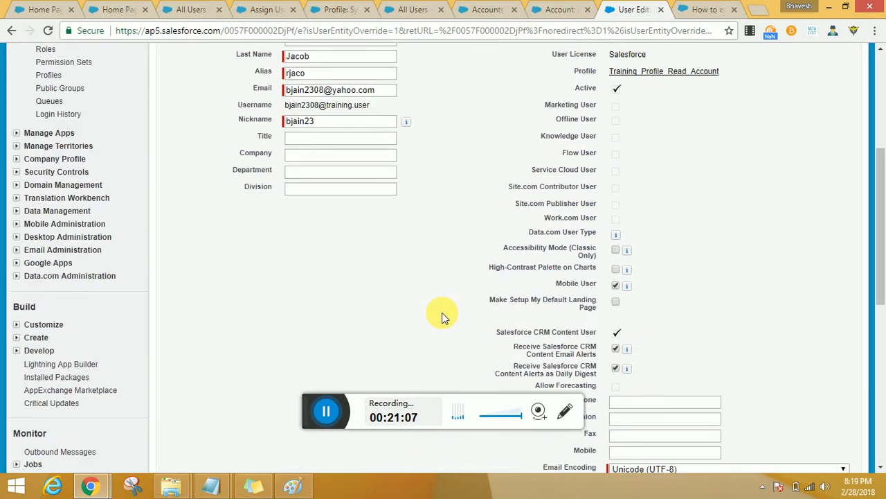
scroll(443, 317, "up", 2)
scroll(443, 315, "down", 2)
scroll(443, 317, "down", 8)
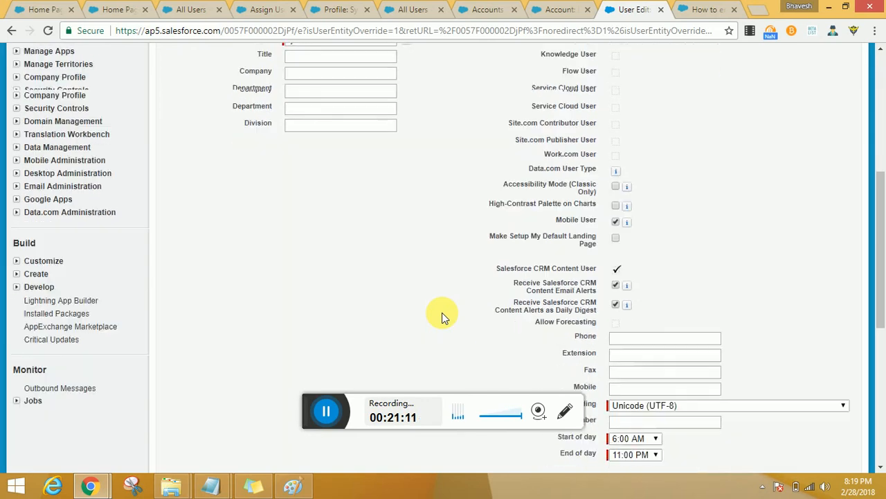
scroll(442, 312, "up", 12)
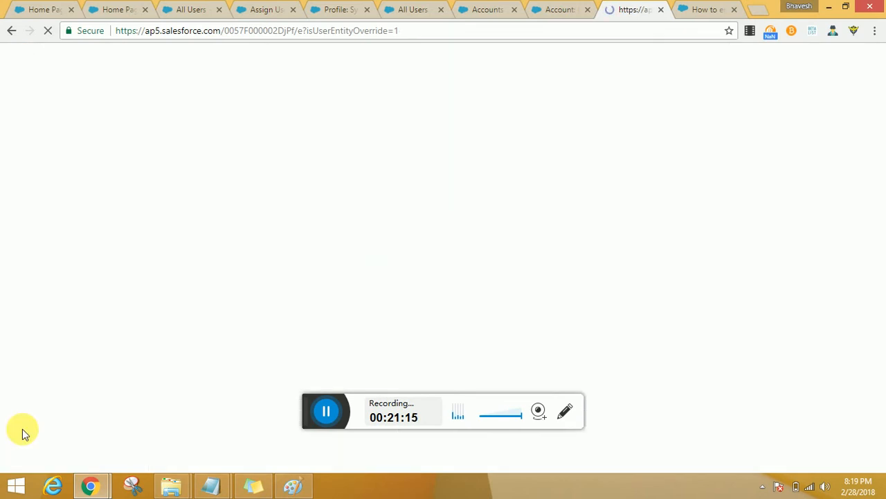
Step: Open the Training_PermissionSet1_CreateandRead permission set in a separate browser tab and display its Object Settings
scroll(128, 263, "down", 3)
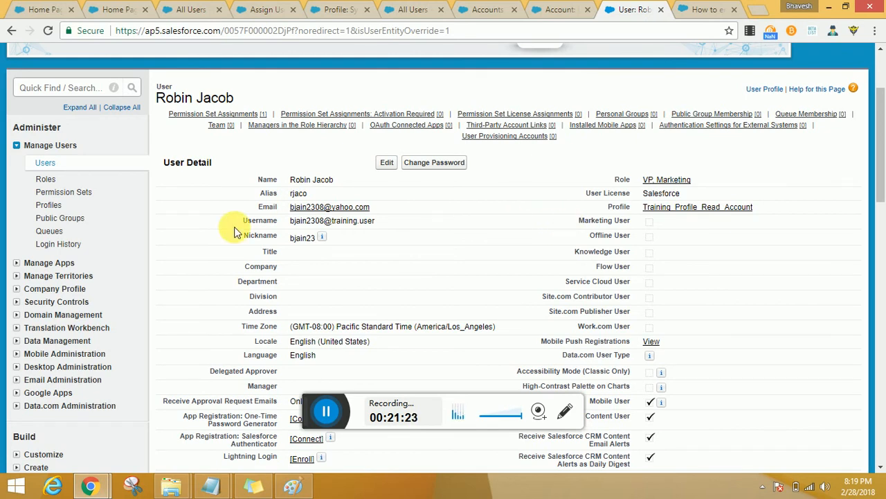
left_click(51, 192)
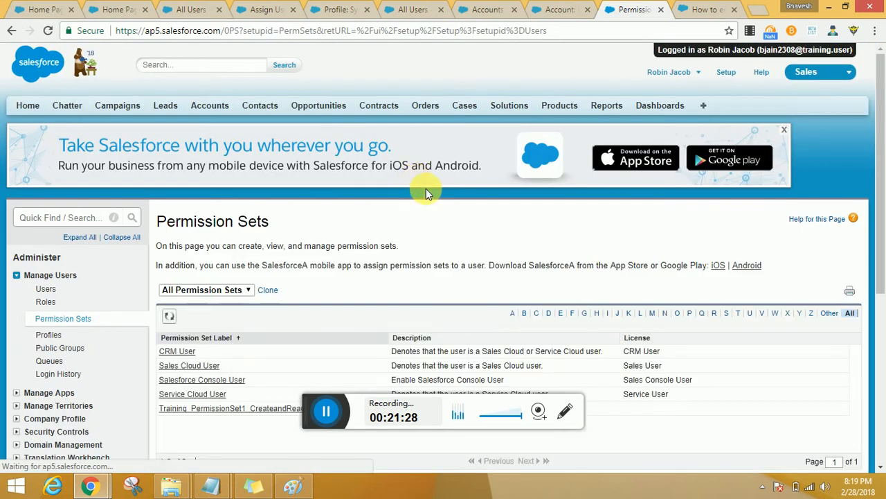
scroll(310, 281, "down", 3)
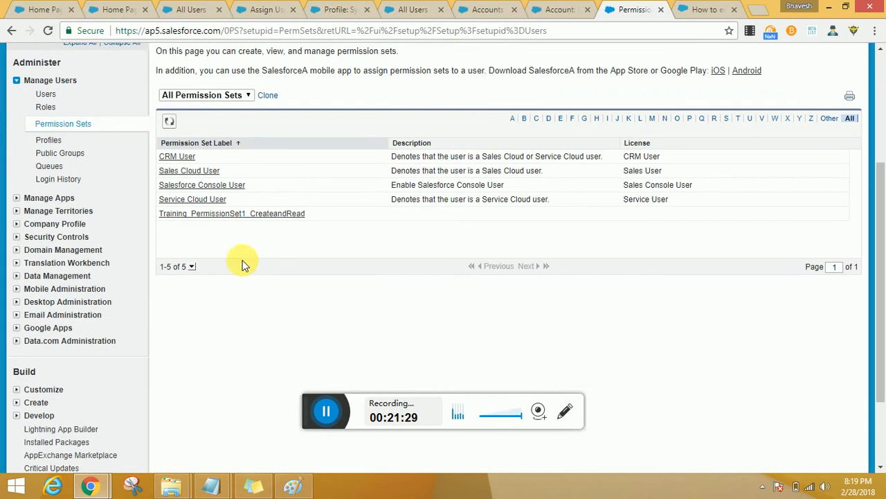
middle_click(231, 212)
left_click(639, 10)
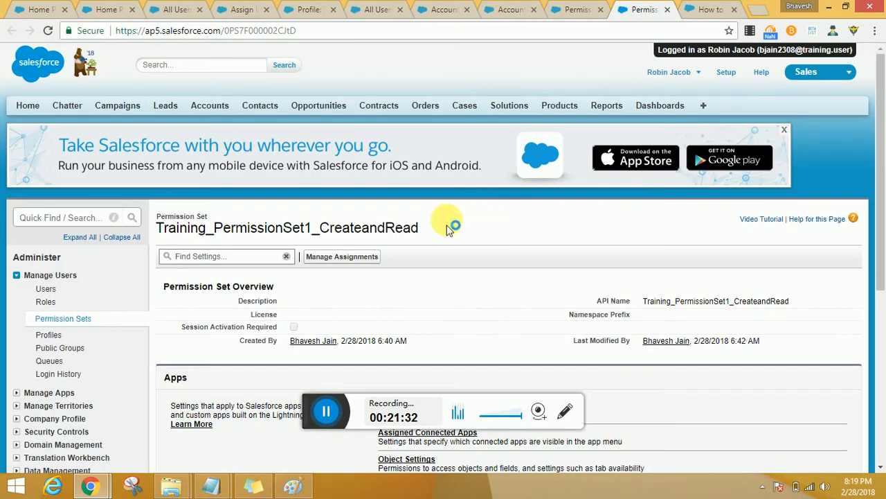
scroll(447, 223, "down", 3)
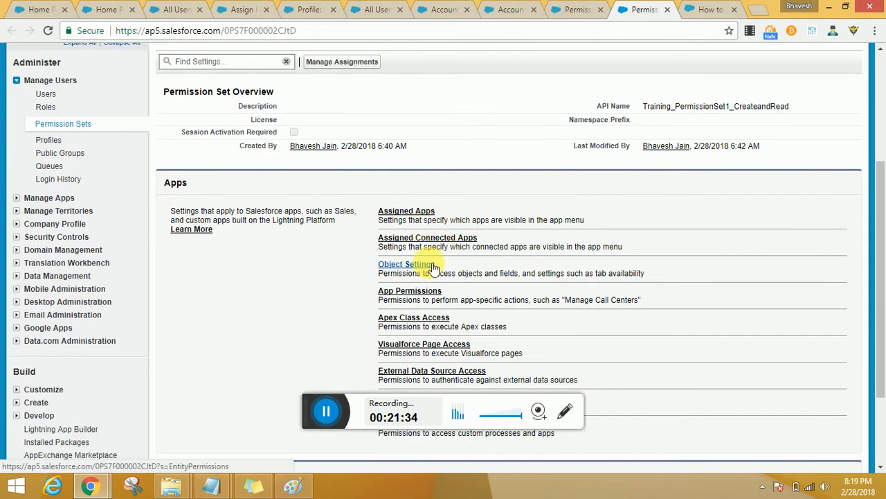
left_click(429, 266)
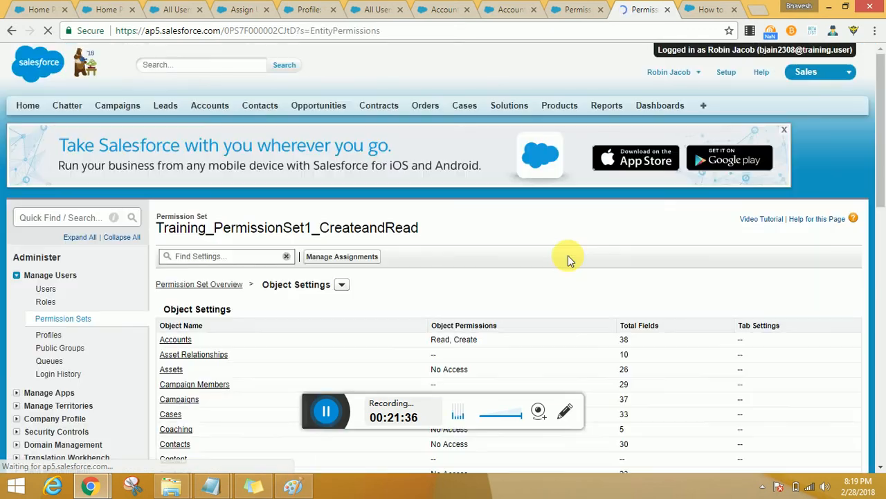
Step: Highlight the Accounts object permissions in Training_PermissionSet1_CreateandRead and open the Training_Profile_Read_Account profile from the profiles beginning with T
scroll(451, 237, "down", 2)
left_click_drag(430, 210, 485, 212)
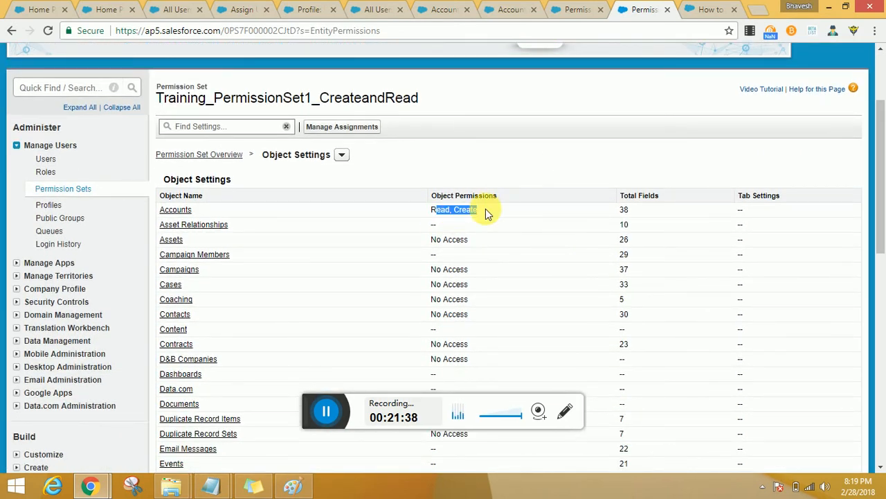
left_click(574, 9)
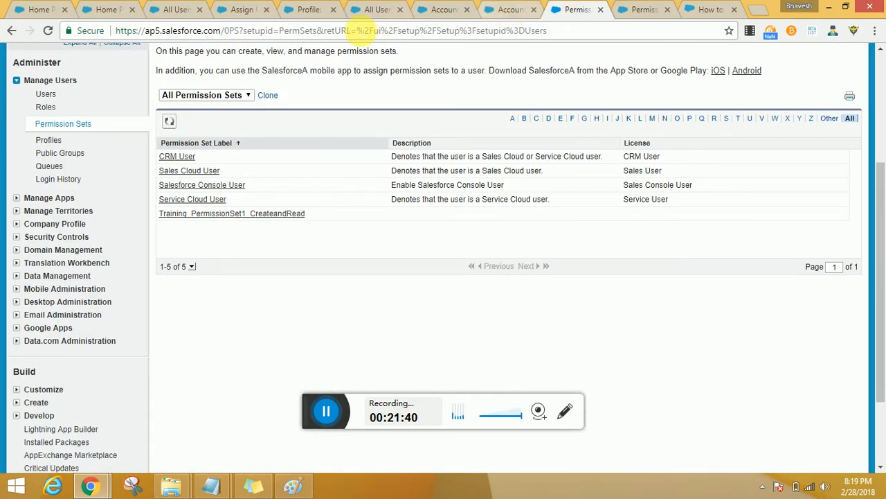
left_click(306, 10)
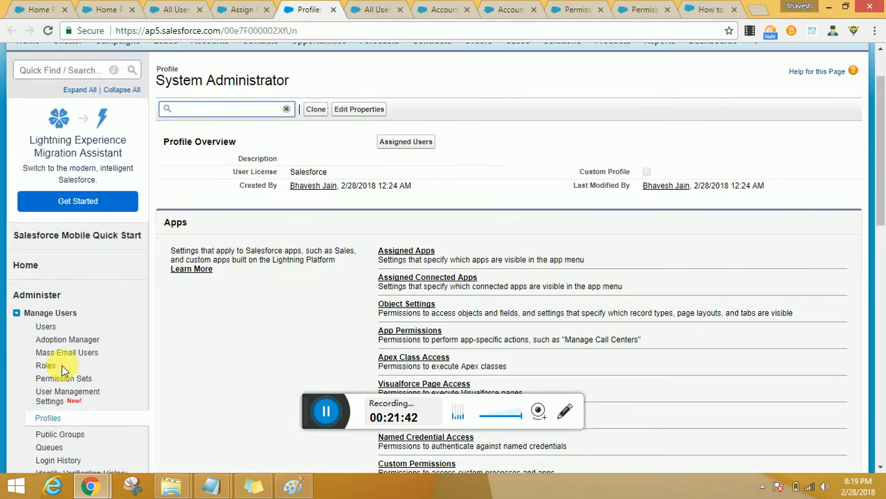
scroll(61, 365, "down", 2)
left_click(49, 289)
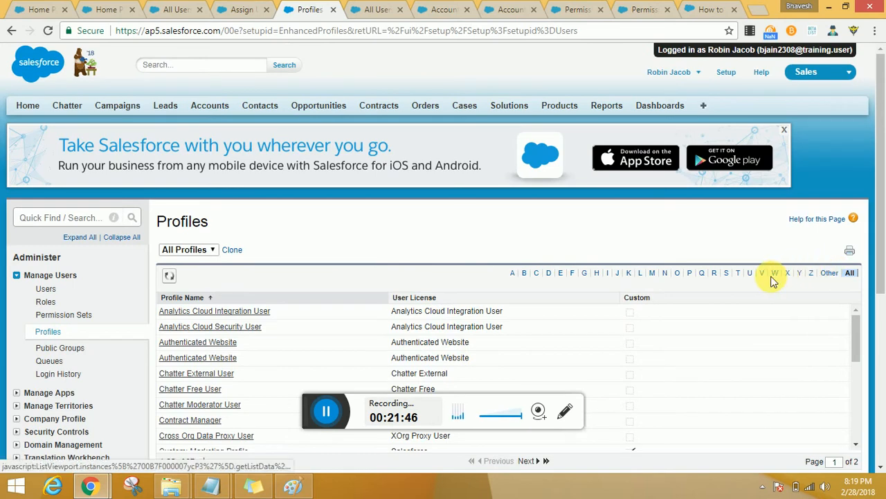
left_click(739, 273)
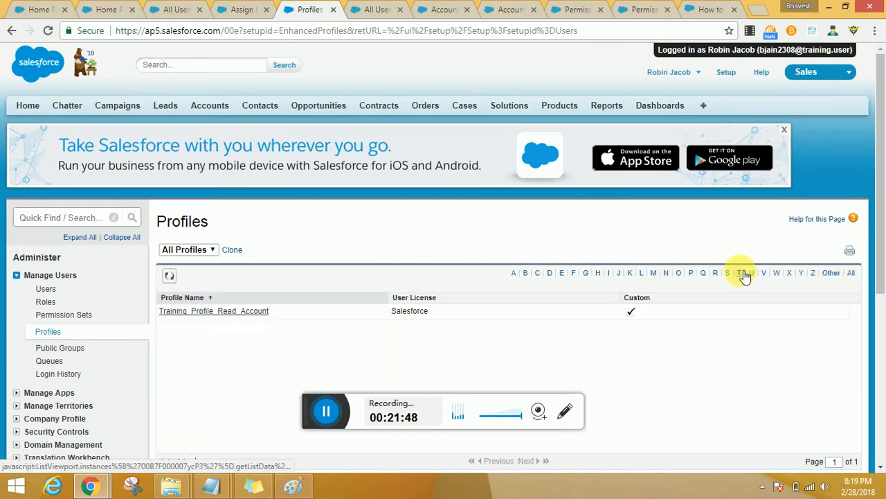
left_click(243, 313)
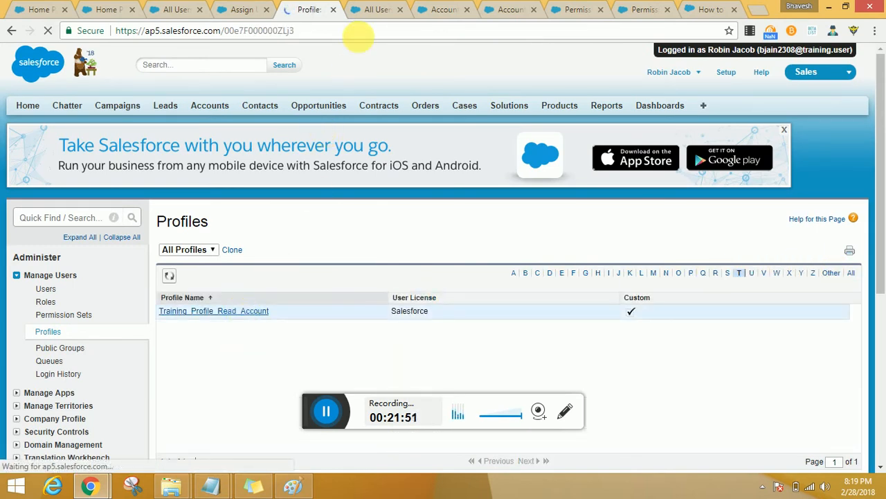
Step: Close the surplus browser tabs, keeping only a Home Page, the Training_Profile_Read_Account profile and the permission set open
middle_click(369, 8)
middle_click(370, 9)
middle_click(369, 8)
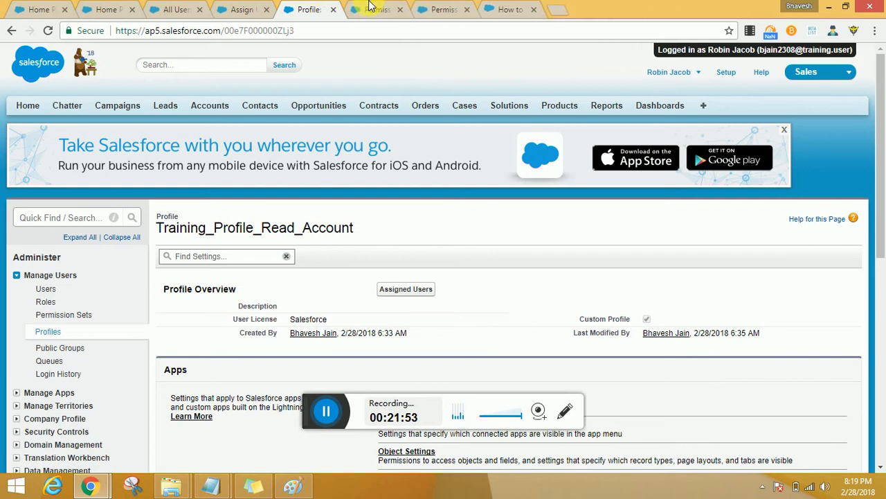
middle_click(369, 8)
middle_click(449, 7)
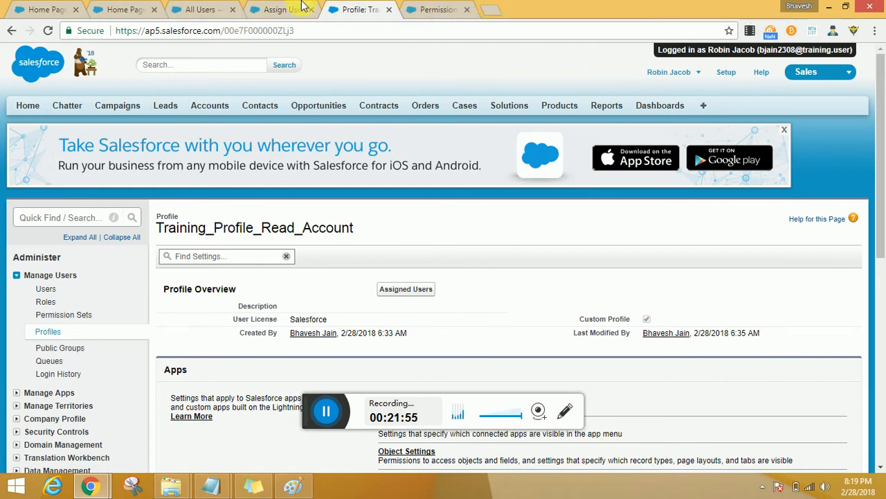
left_click(282, 8)
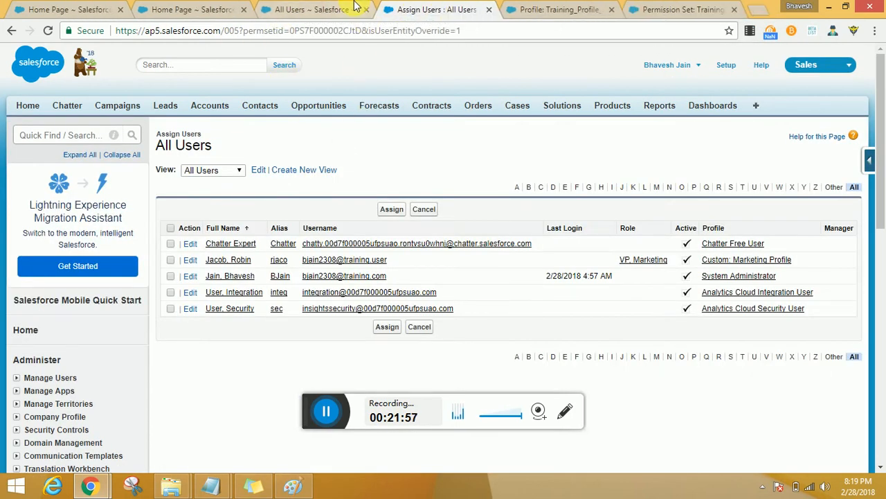
left_click(533, 7)
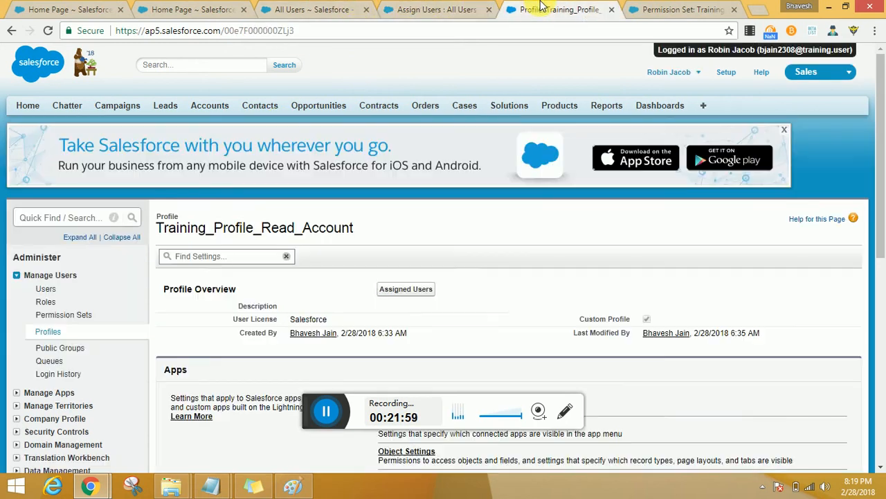
middle_click(306, 8)
middle_click(306, 9)
middle_click(183, 14)
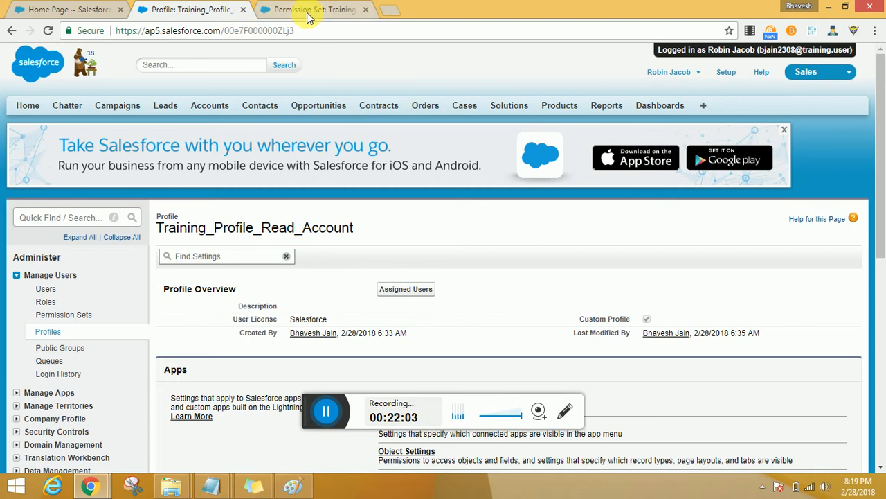
Step: Log out of the VP, Marketing user's session in a separate browser tab and log back in with the saved administrator username
left_click(682, 74)
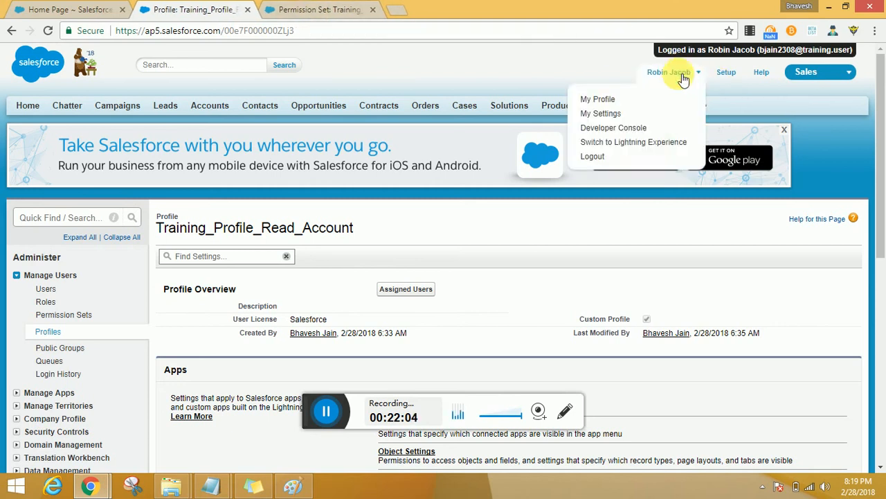
middle_click(643, 165)
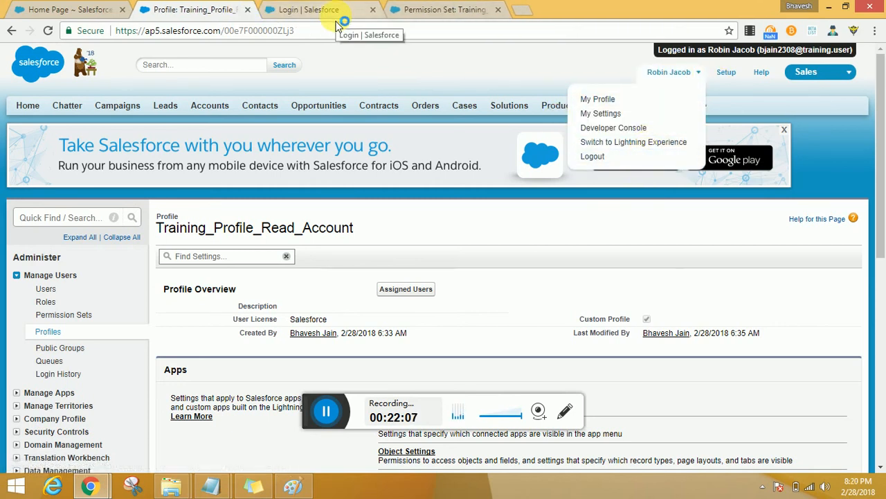
left_click(315, 15)
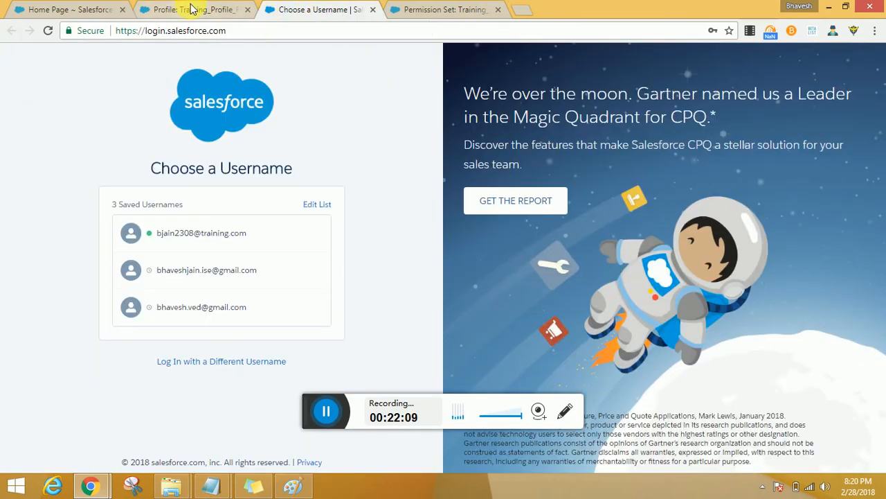
left_click(298, 242)
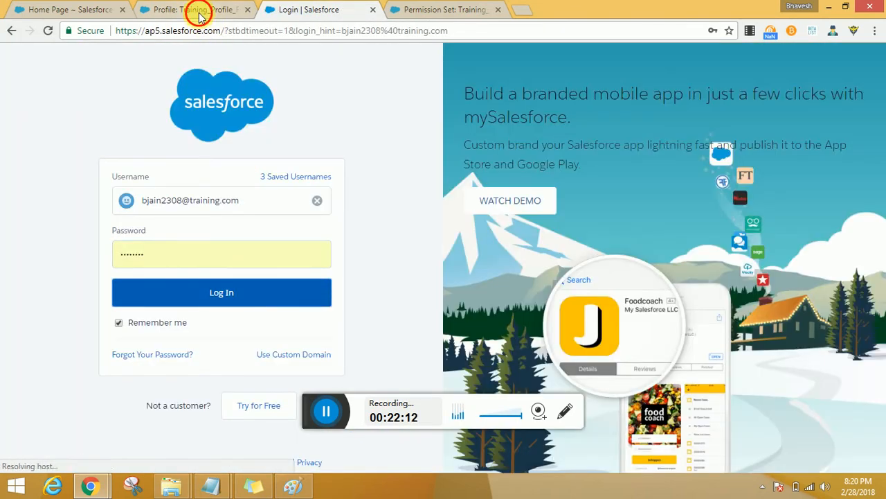
Step: Display the Object Settings of the Training_Profile_Read_Account profile and compare its Accounts permissions with those of the permission set
left_click(198, 13)
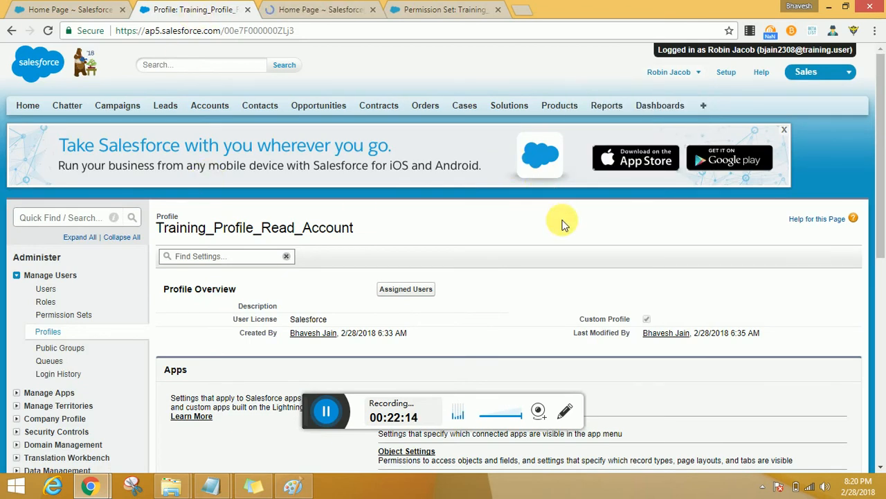
scroll(564, 224, "down", 2)
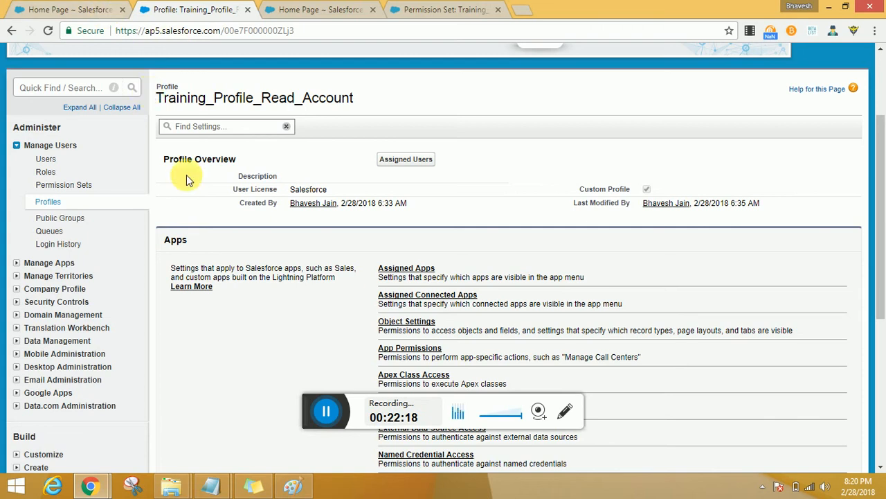
left_click(69, 9)
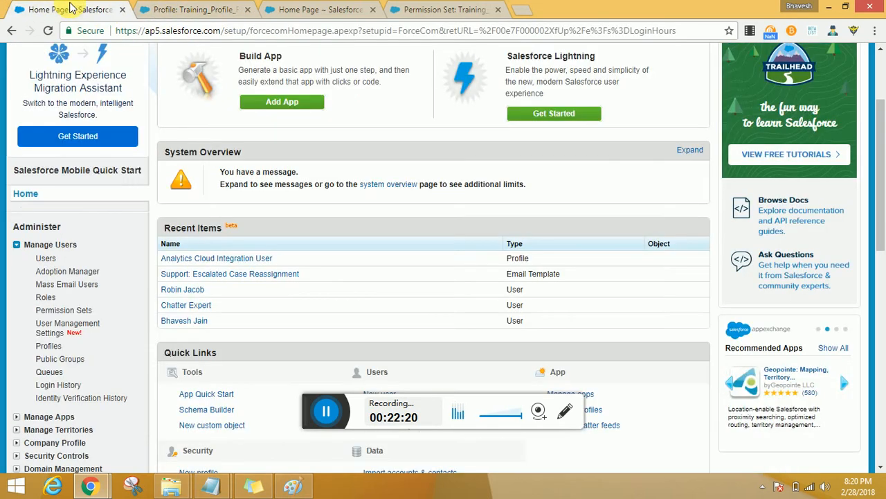
left_click(204, 9)
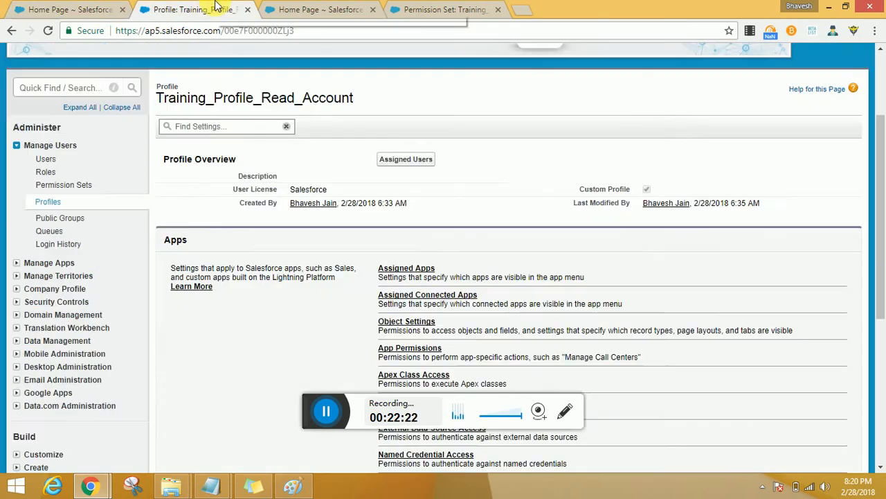
left_click_drag(216, 6, 343, 9)
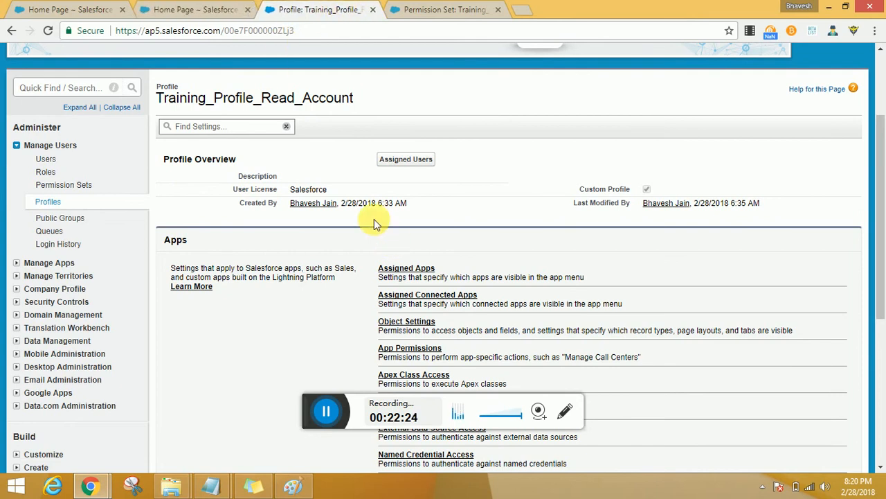
scroll(497, 270, "down", 1)
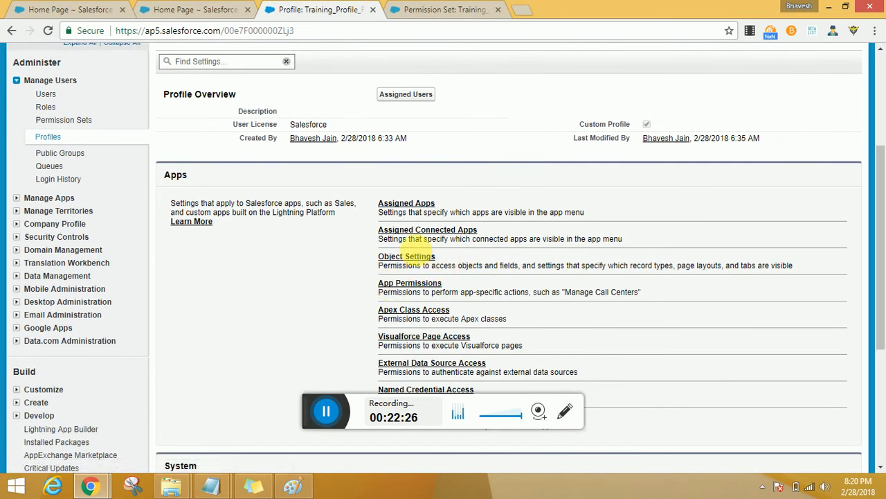
left_click(409, 259)
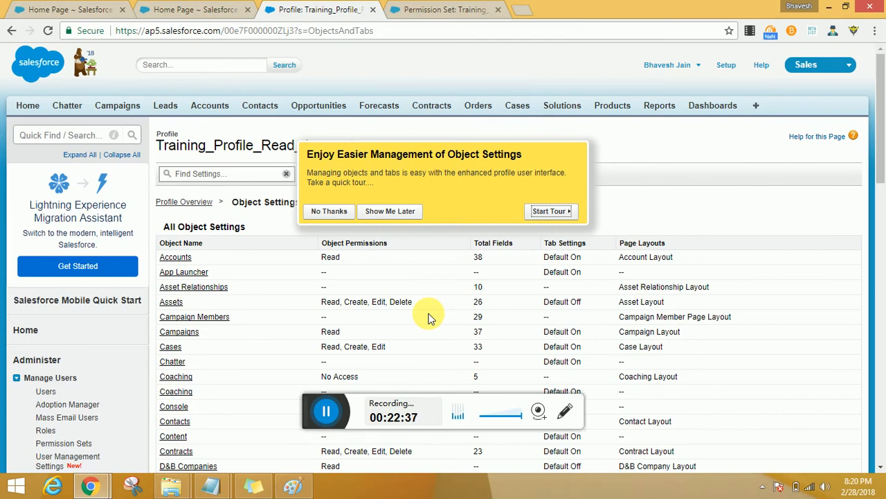
left_click(439, 8)
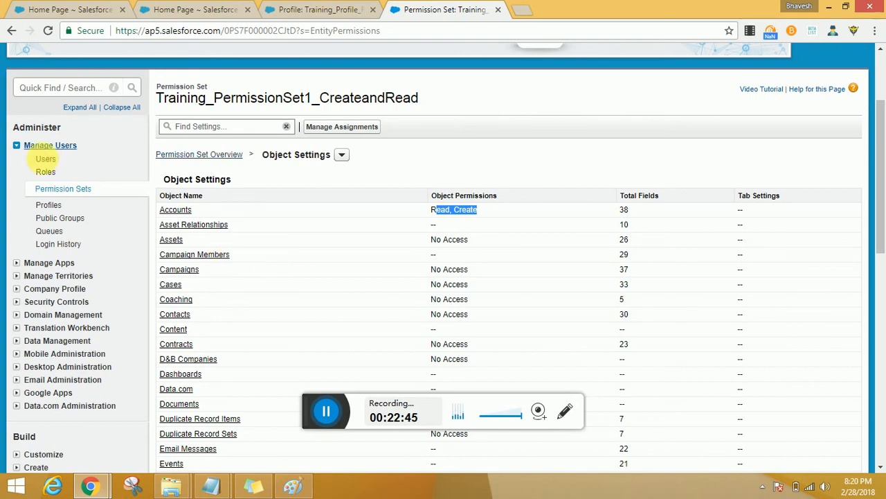
Step: Search the setup options for "sharing" and open Sharing Settings to examine the Organization-Wide Defaults
left_click(60, 87)
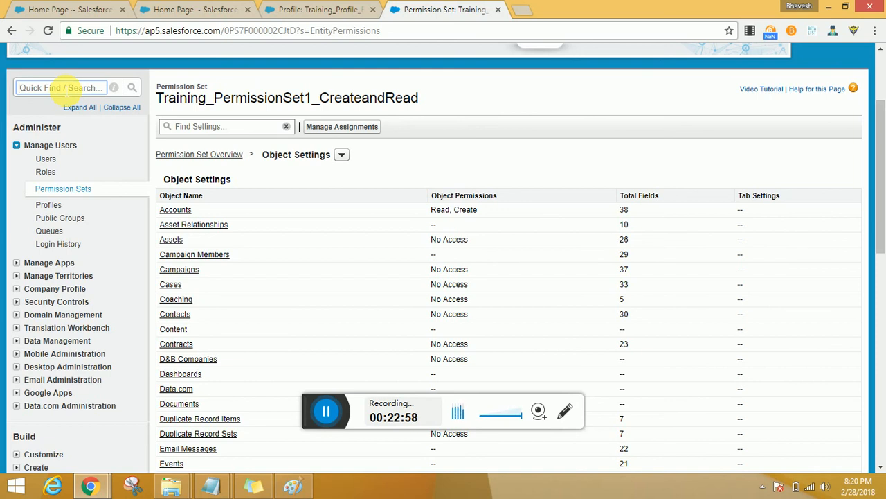
type("aring")
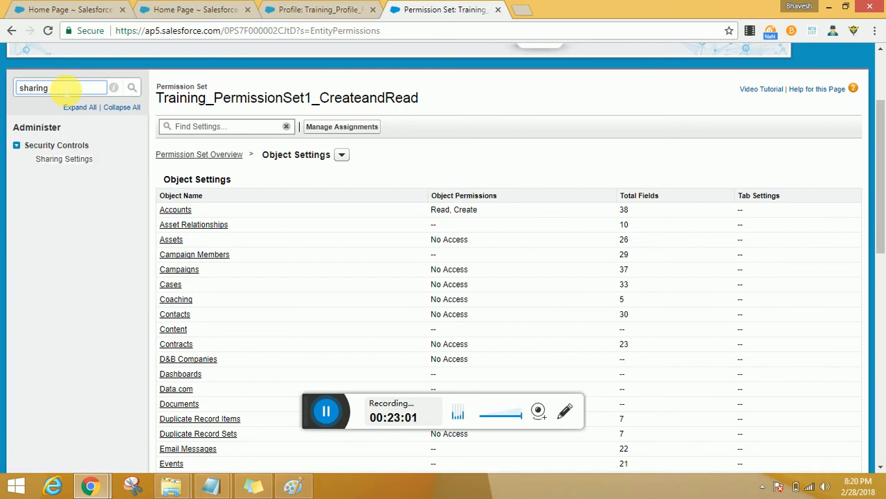
left_click(49, 160)
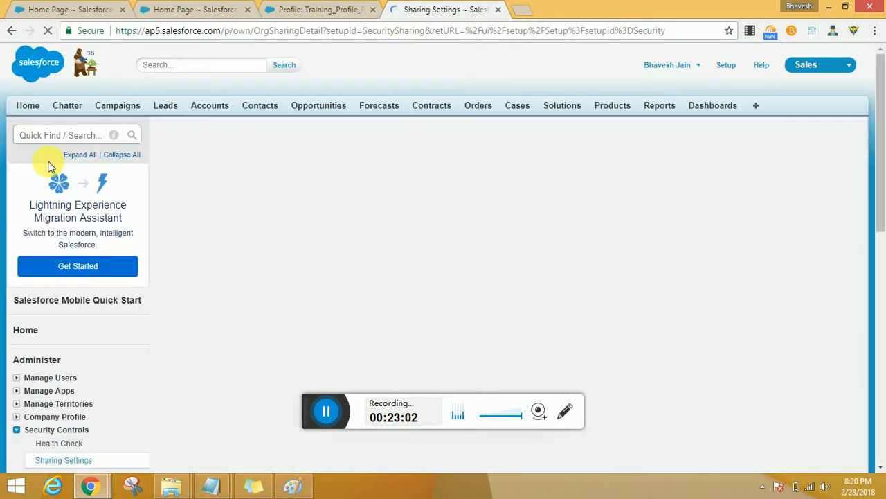
scroll(201, 235, "down", 1)
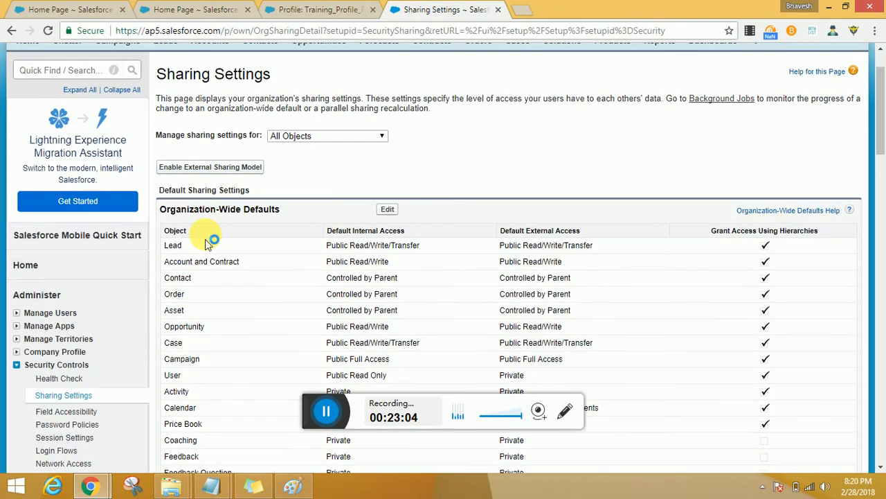
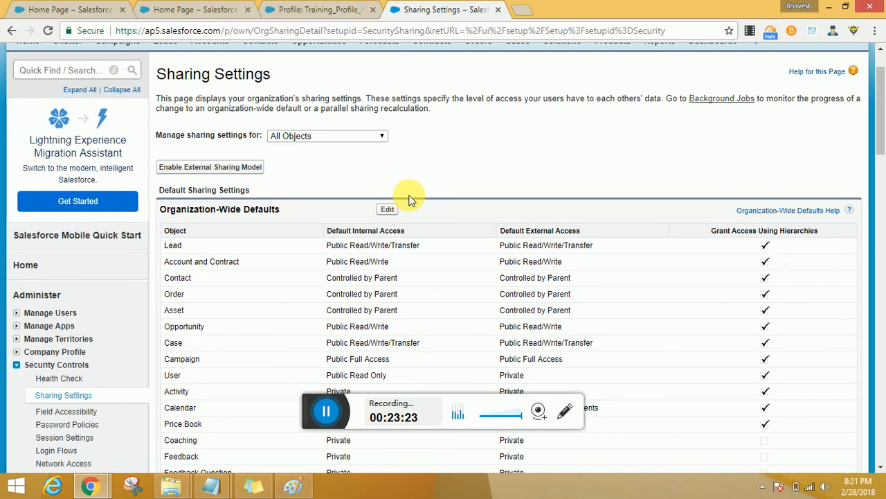
Step: Look through the Organization-Wide Defaults and sharing rules, and dismiss the tour prompt on the profile's Object Settings
scroll(409, 199, "down", 2)
scroll(408, 199, "down", 6)
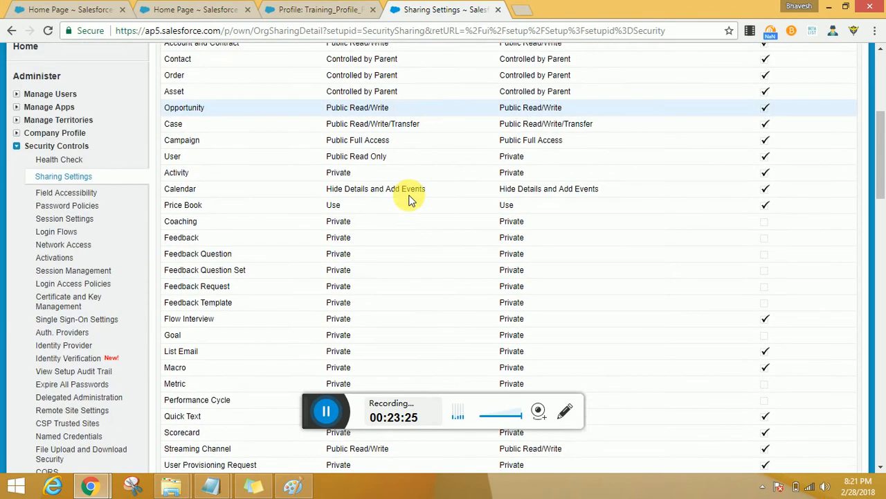
scroll(409, 200, "down", 5)
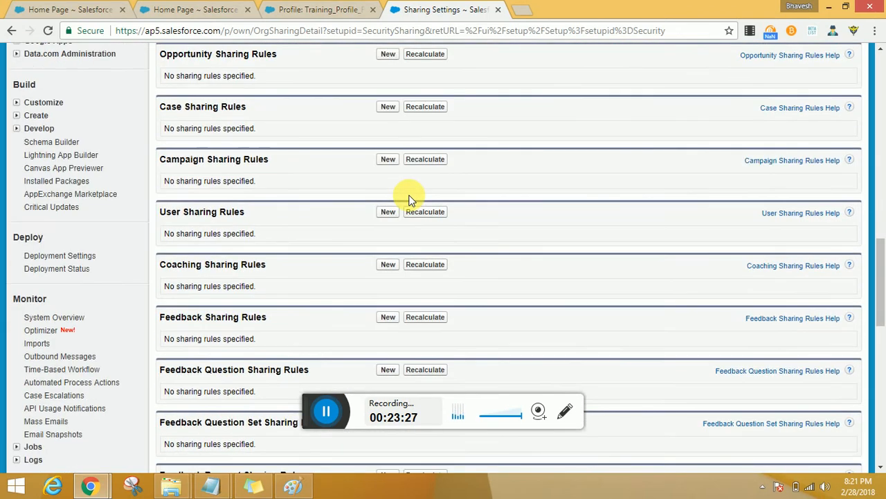
left_click(320, 10)
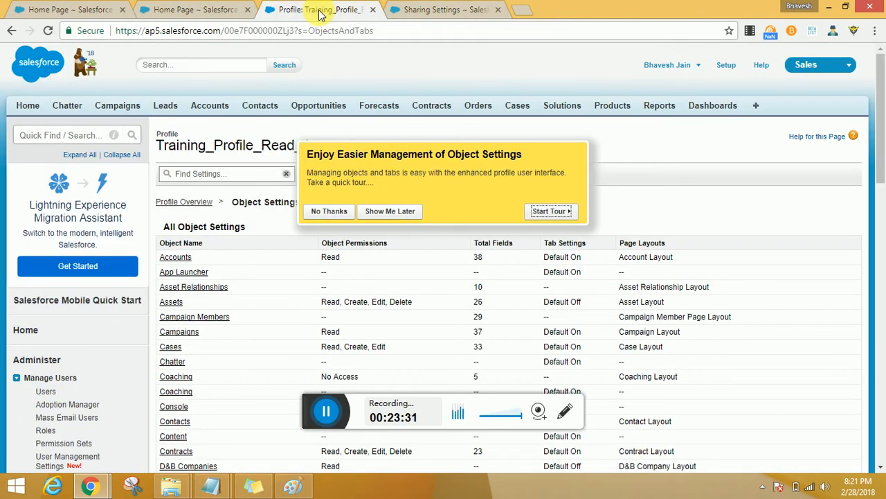
left_click(345, 211)
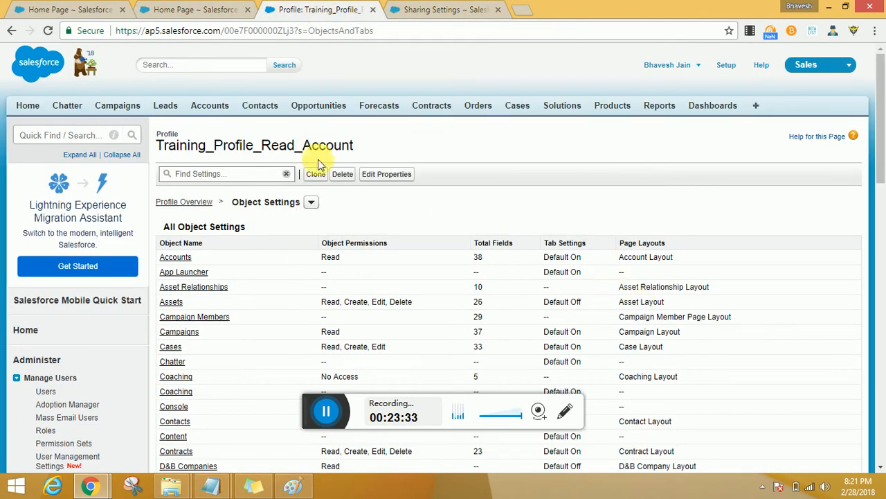
Step: Open the VP, Marketing user's record from the All Users list and delete its Training_PermissionSet1_CreateandRead assignment
left_click(50, 11)
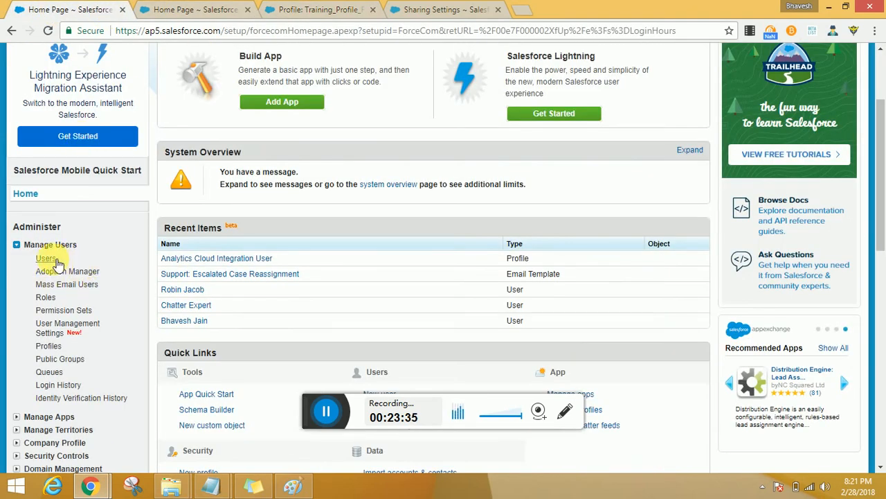
left_click(55, 260)
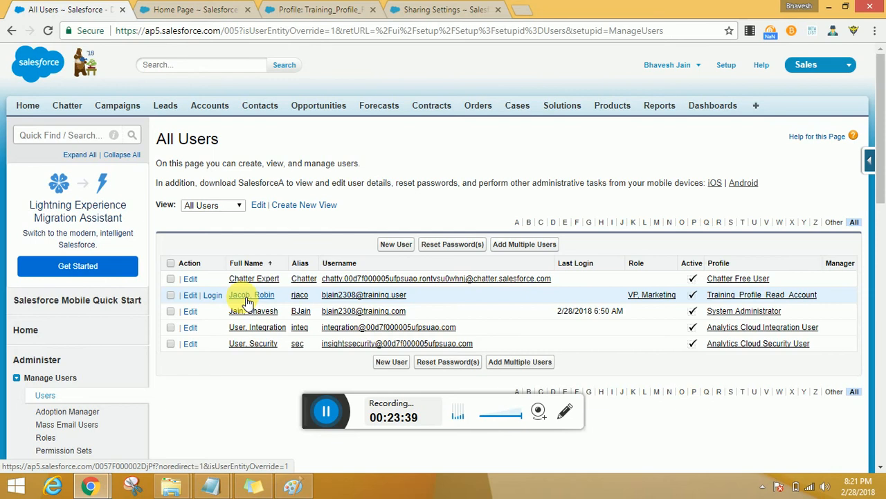
middle_click(246, 297)
left_click(187, 17)
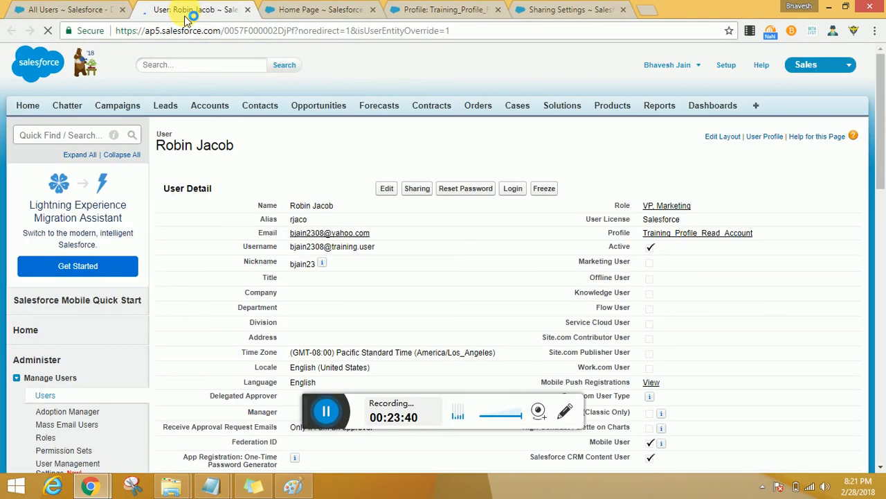
scroll(328, 326, "down", 5)
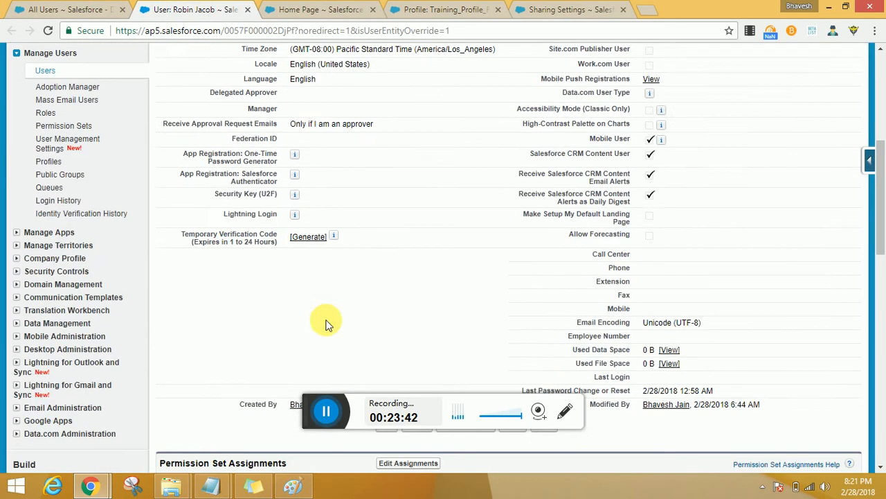
scroll(328, 326, "down", 3)
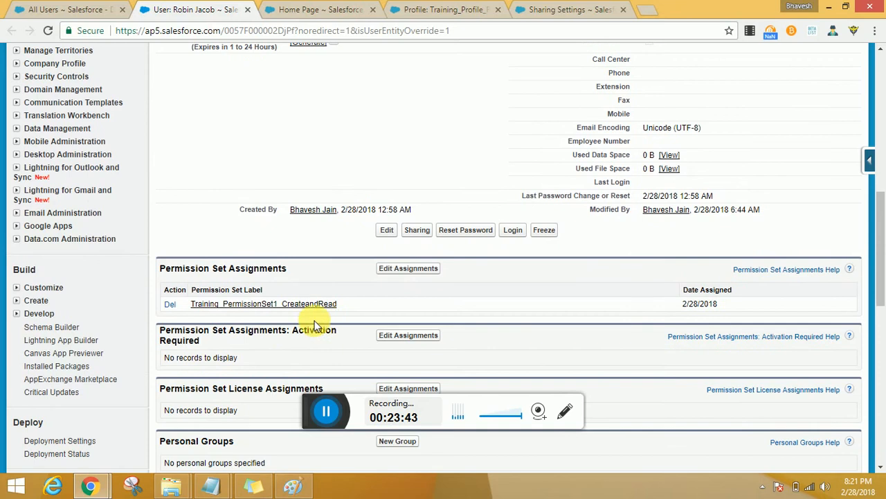
left_click(170, 304)
left_click(500, 99)
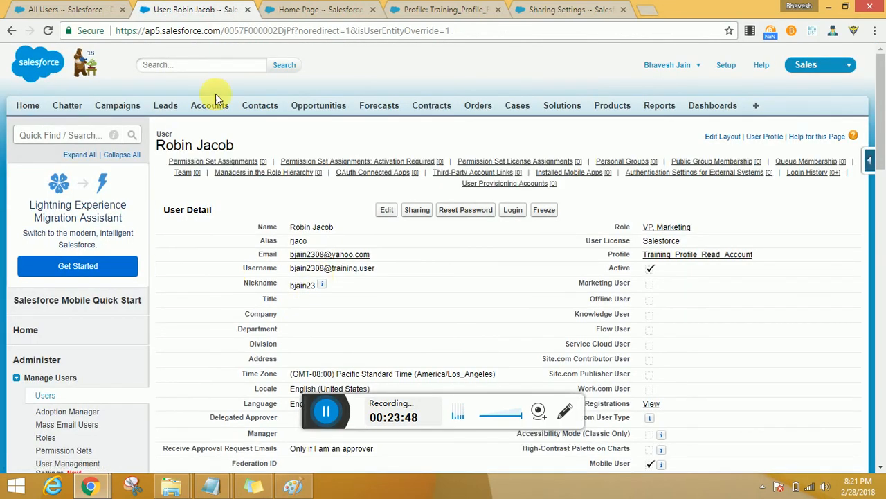
Step: Log in as the VP, Marketing user and display the All Accounts list
left_click(512, 209)
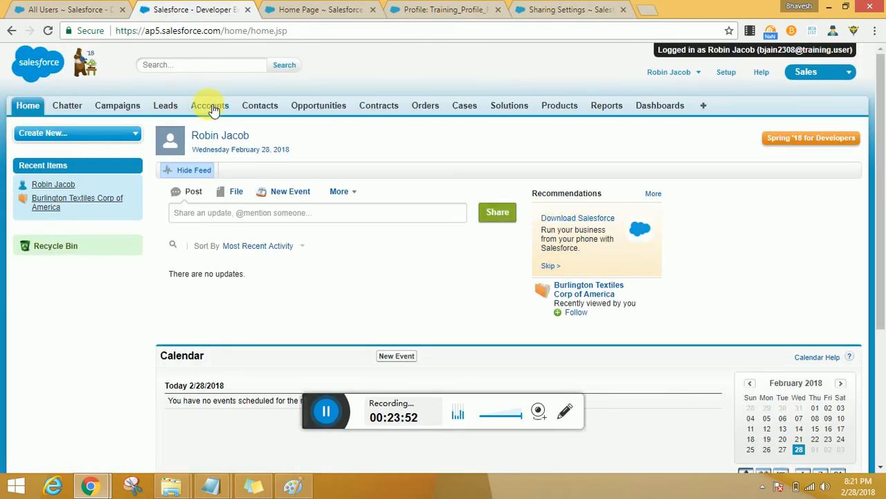
left_click(211, 108)
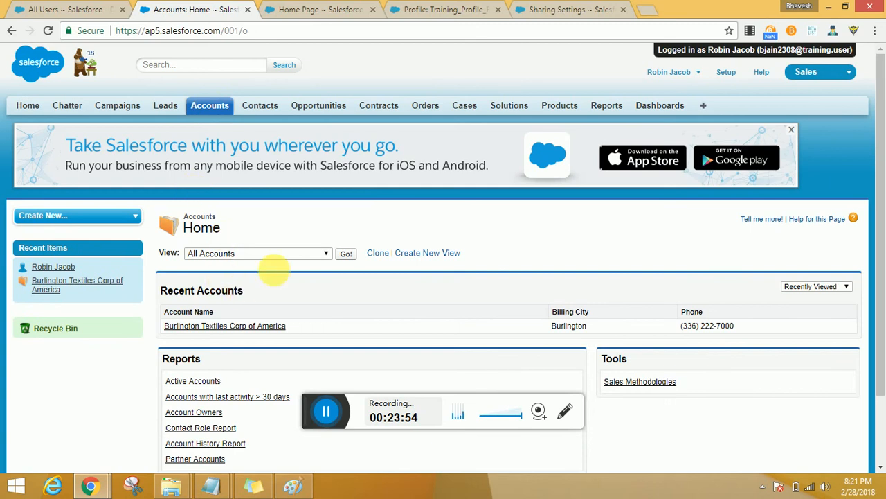
left_click(345, 254)
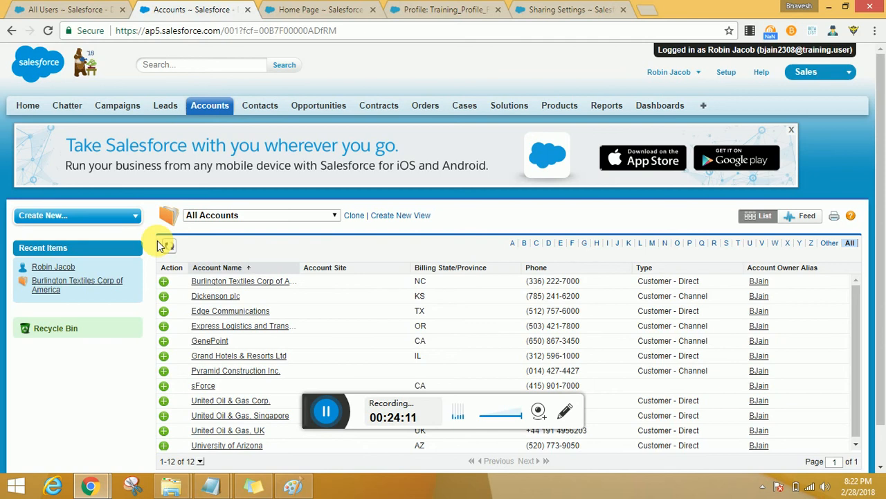
Step: Open the Burlington Textiles Corp of America, Dickenson plc and Edge Communications accounts in separate browser tabs
middle_click(217, 280)
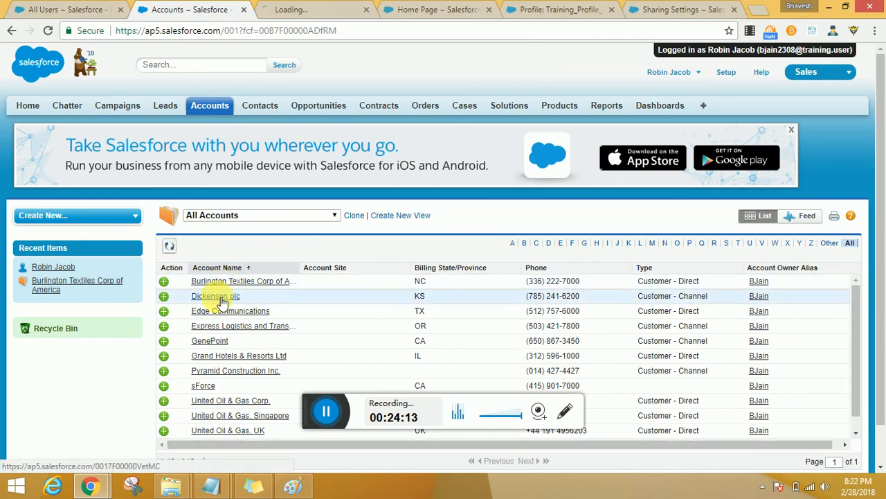
middle_click(216, 296)
middle_click(222, 315)
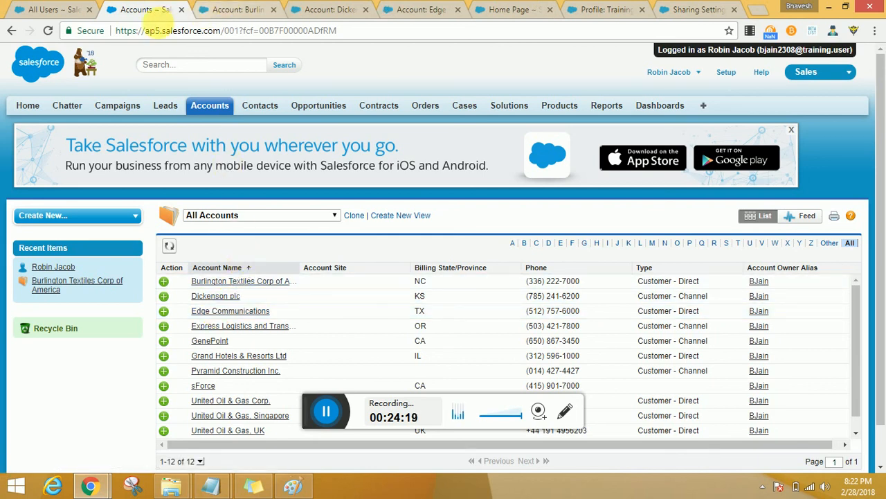
Step: Open the login page in a separate browser tab and log back in with the saved administrator username and stored password
left_click(668, 72)
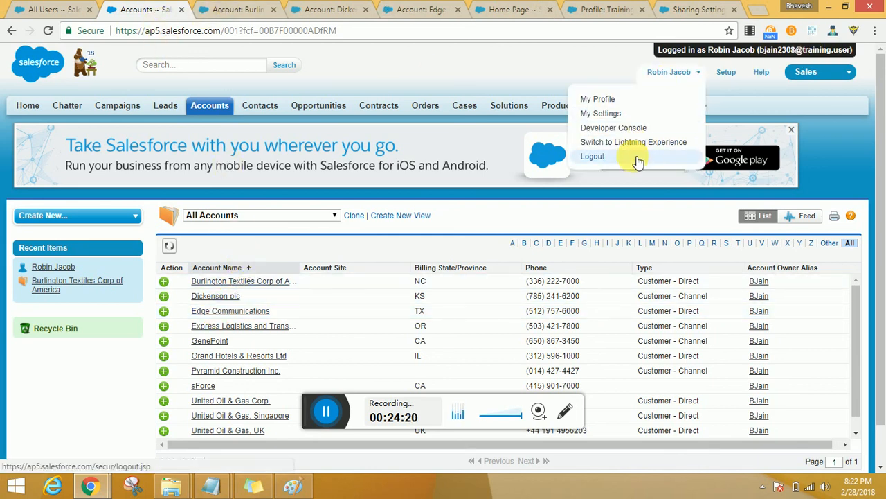
middle_click(634, 142)
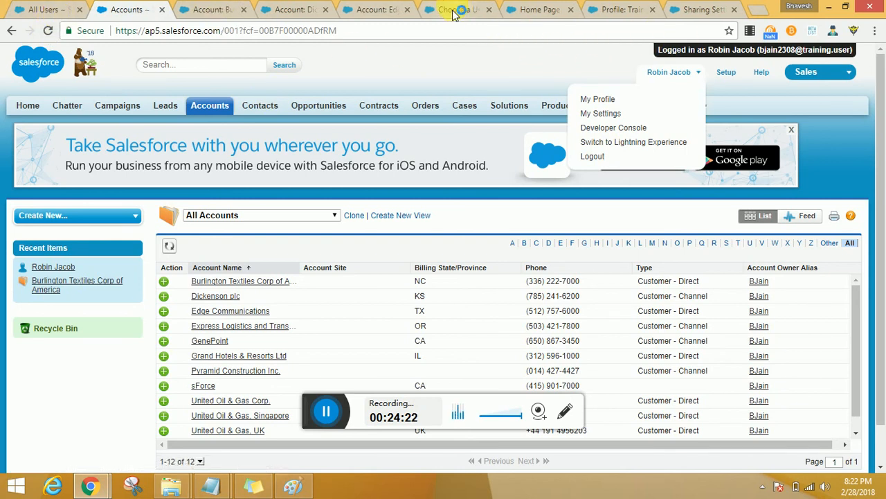
left_click_drag(457, 10, 291, 7)
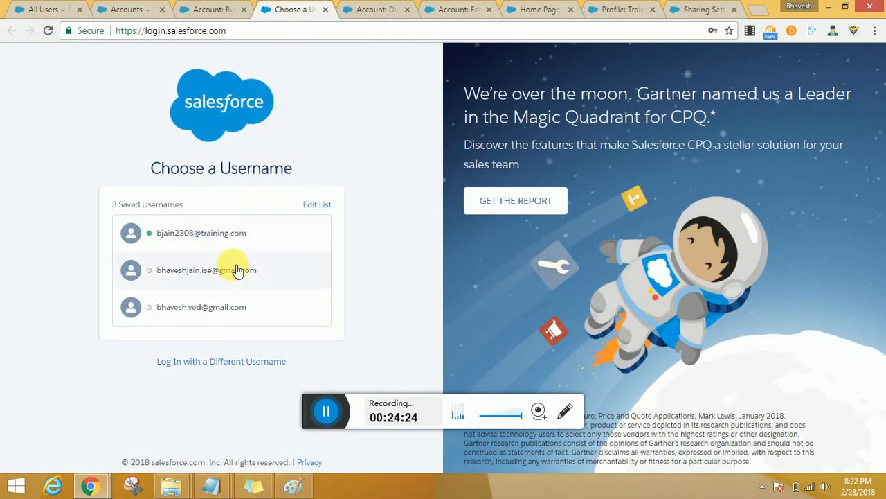
left_click(237, 234)
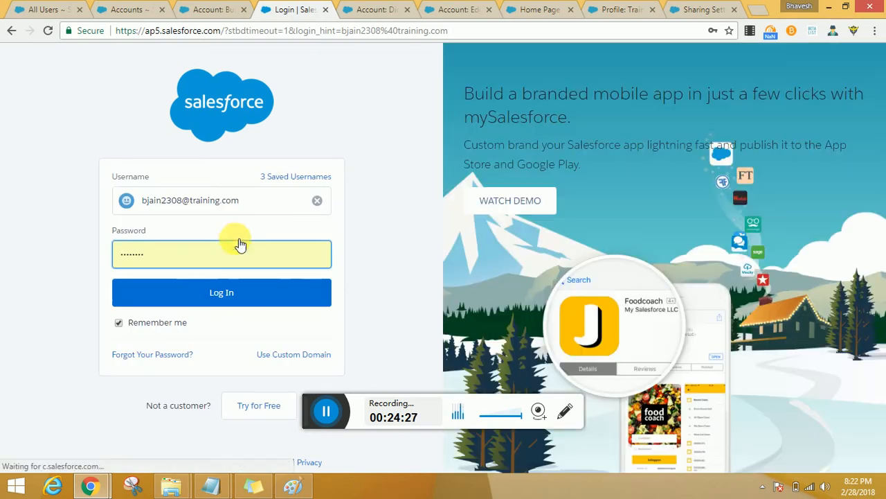
left_click(246, 299)
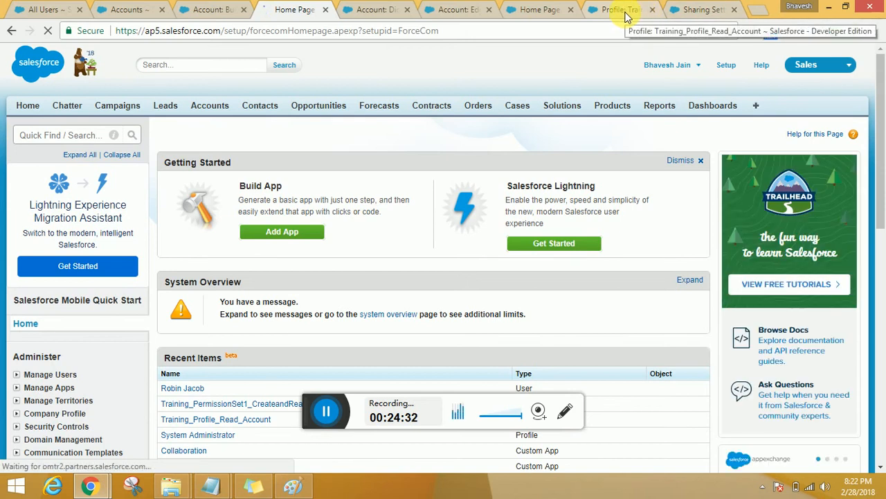
Step: Review the Object Settings of Training_Profile_Read_Account and the Organization-Wide Defaults in Sharing Settings
left_click(621, 10)
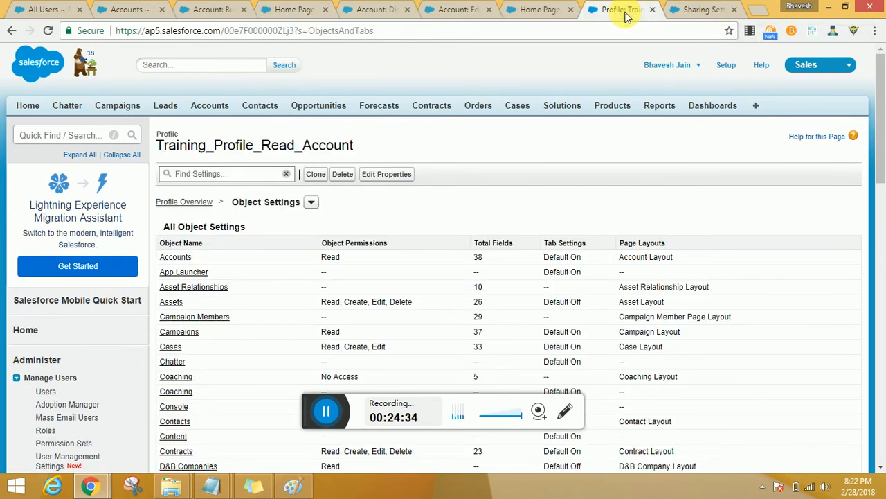
left_click(700, 10)
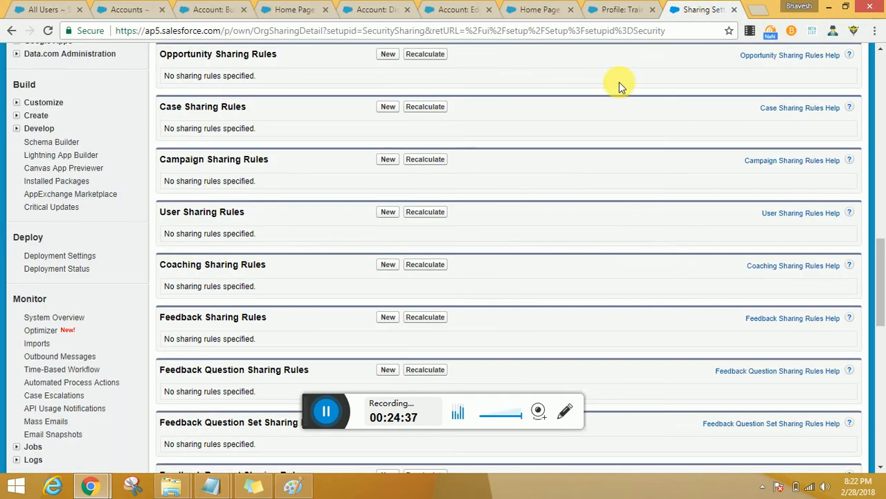
scroll(596, 127, "up", 9)
scroll(596, 125, "up", 4)
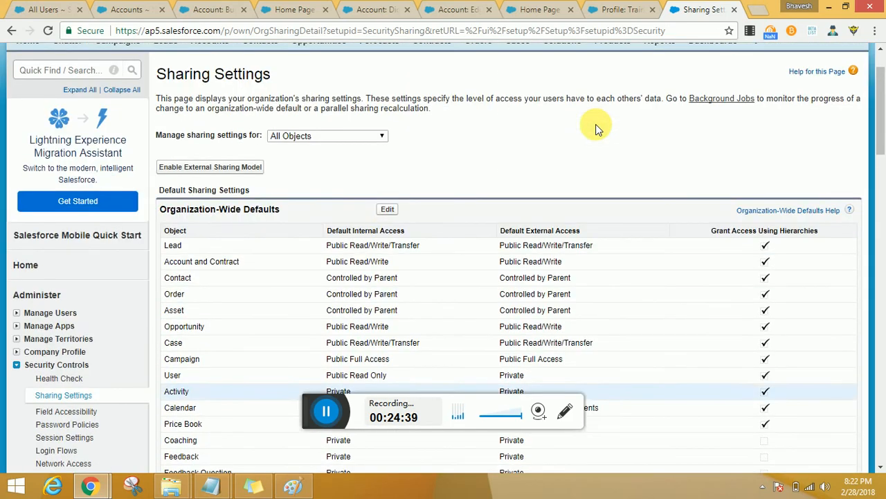
scroll(298, 225, "up", 1)
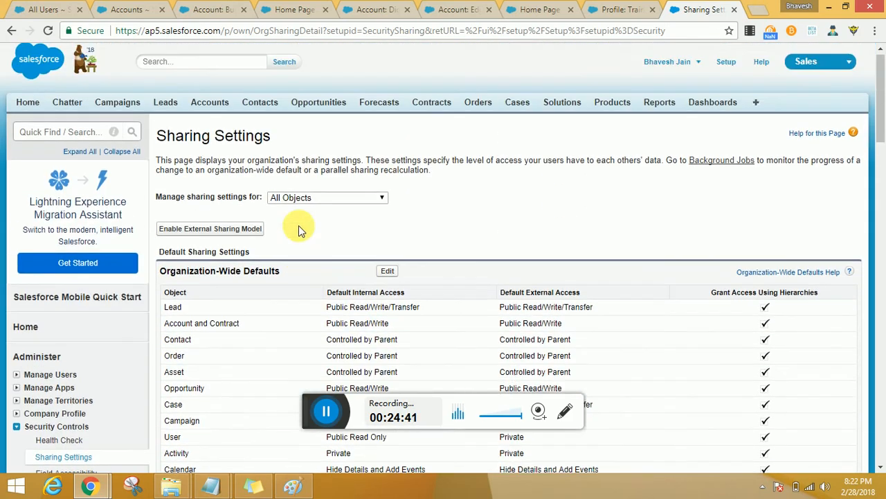
Step: Display the list of all permission sets under Manage Users
left_click(21, 382)
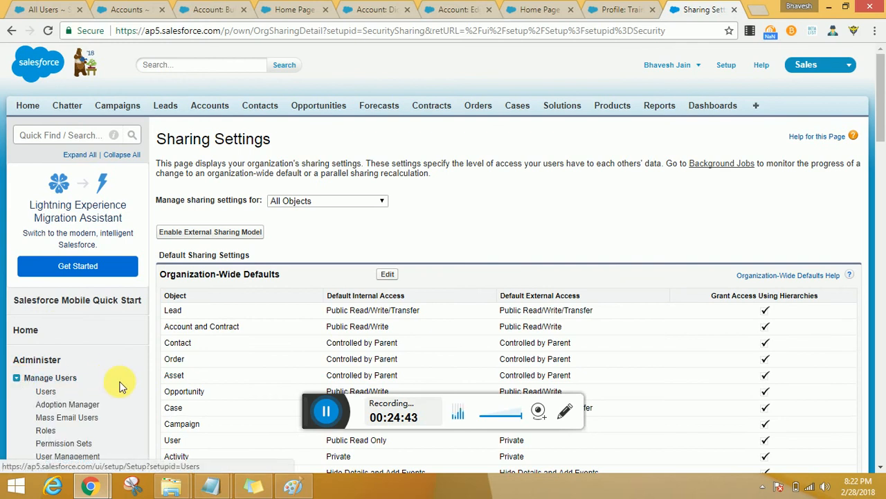
scroll(115, 373, "down", 2)
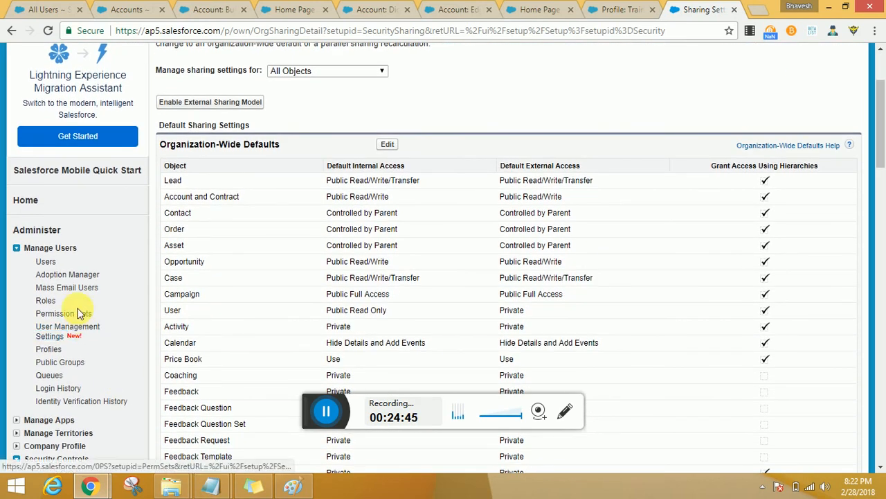
left_click(81, 318)
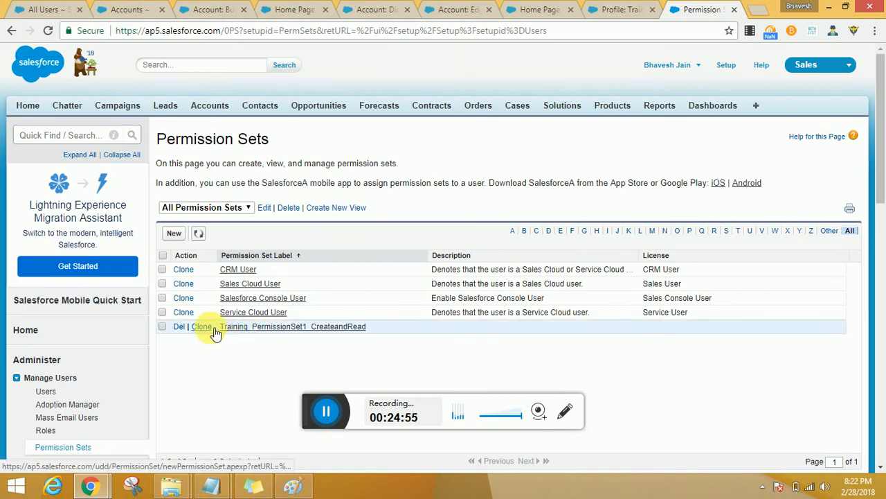
Step: In Notepad, add the line "out of the 100 users having the above access you would want 30 users to have edit access on account records"
key("alt+Tab")
key("alt+Tab")
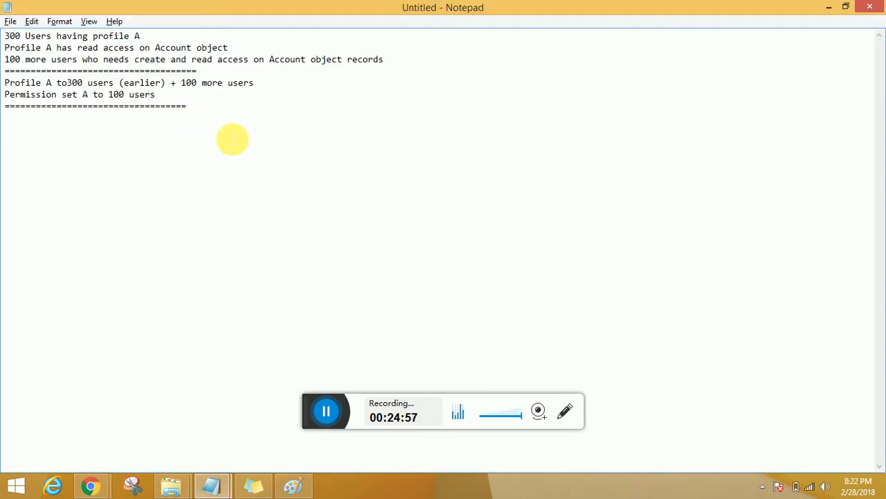
left_click(232, 140)
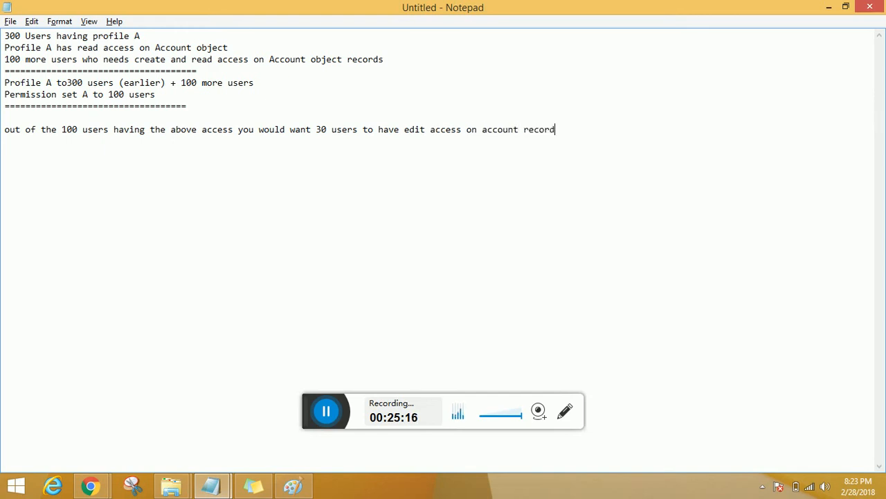
key("alt")
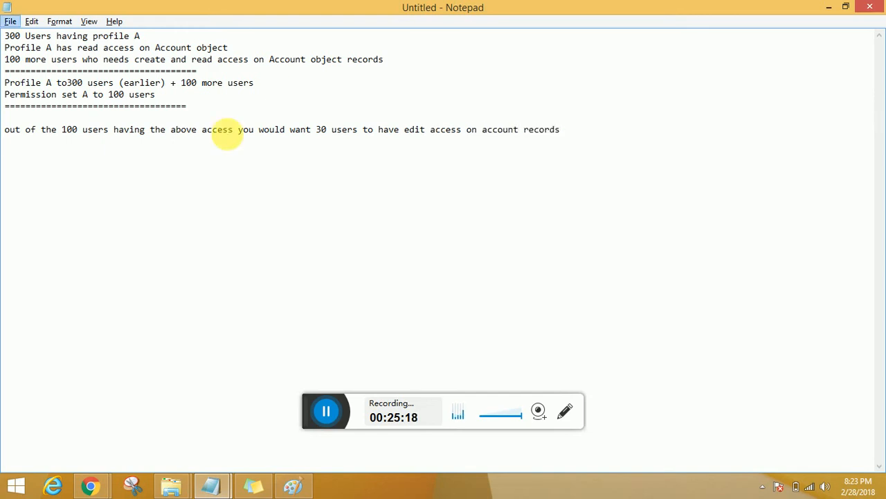
key("alt+Tab")
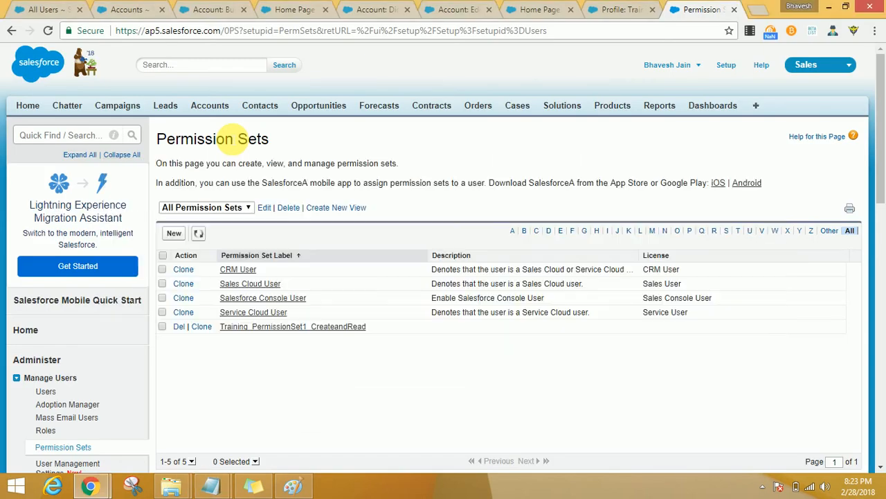
Step: Clone Training_PermissionSet1_CreateandRead with Training_PermissionSet1_CreateandReadEdit as both label and API name, and save it
left_click(202, 326)
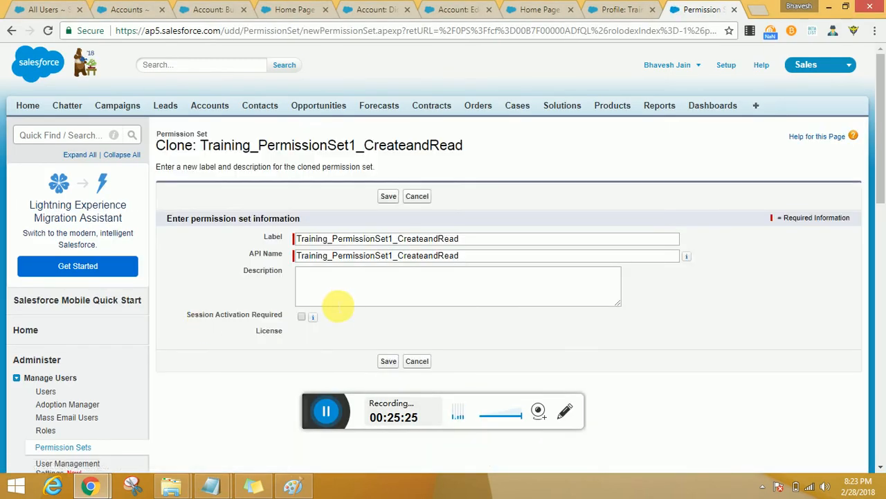
left_click(388, 361)
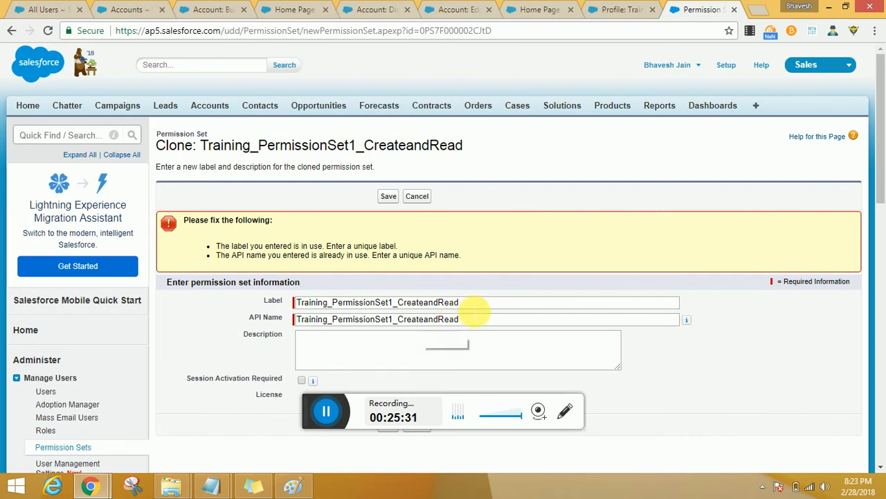
left_click(468, 302)
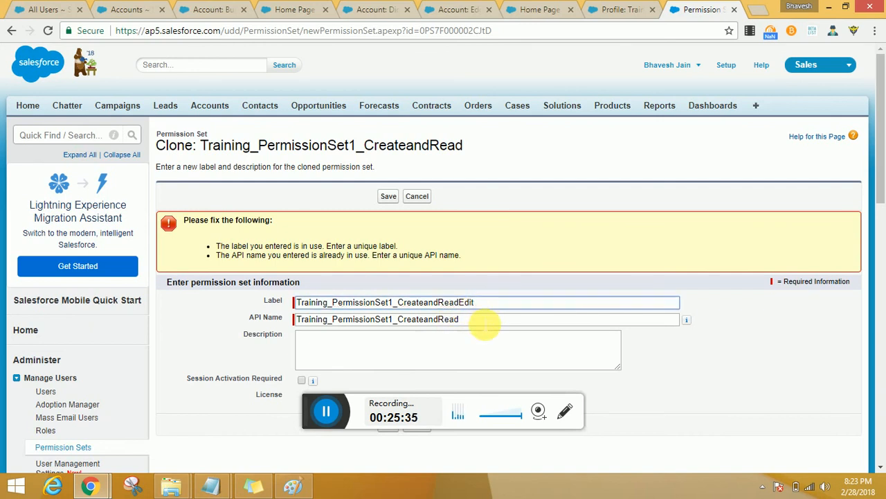
left_click(388, 321)
key("ctrl+a")
key("BackSpace")
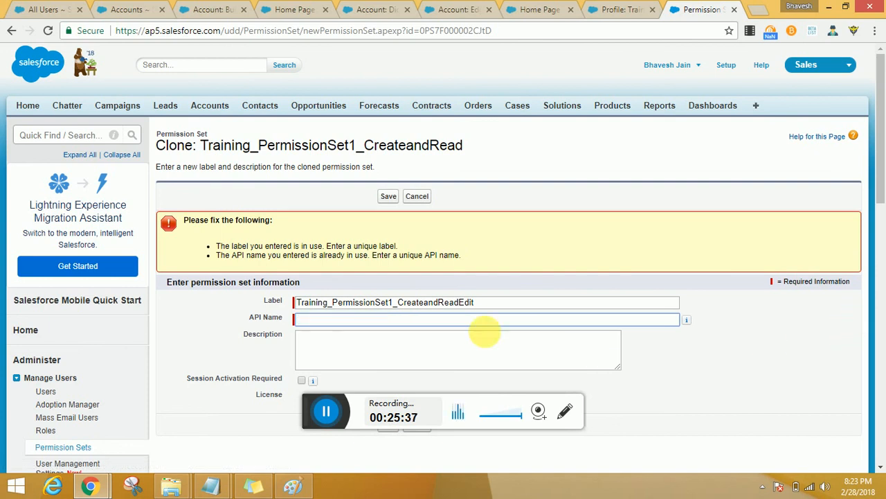
left_click(534, 301)
left_click(535, 317)
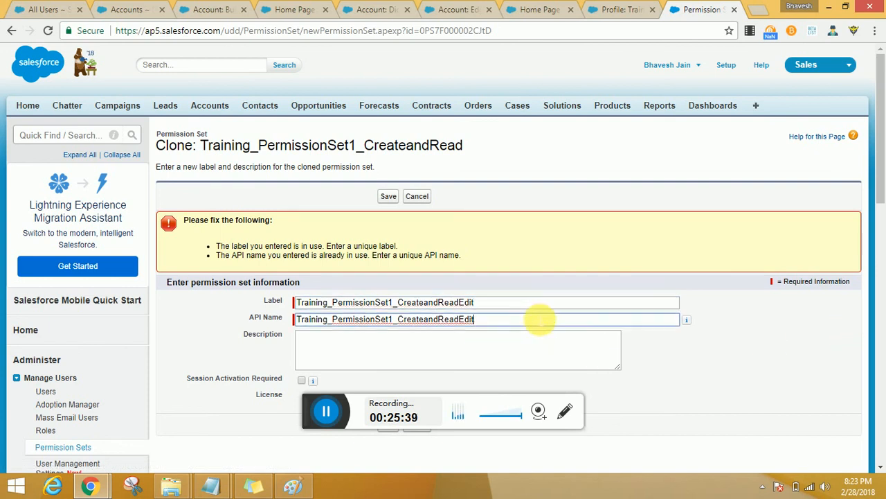
scroll(527, 357, "down", 1)
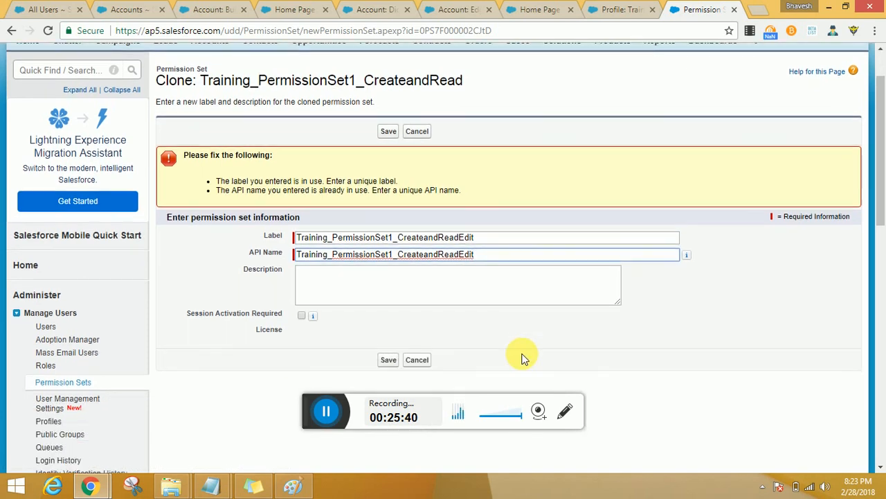
left_click(408, 361)
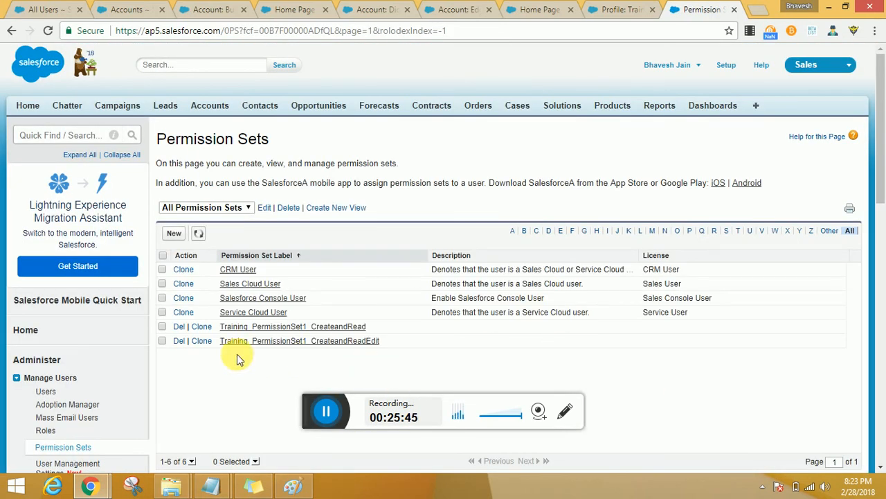
Step: Open Training_PermissionSet1_CreateandReadEdit in a separate browser tab and enable the Edit object permission in its Accounts object settings
middle_click(279, 342)
scroll(279, 342, "down", 1)
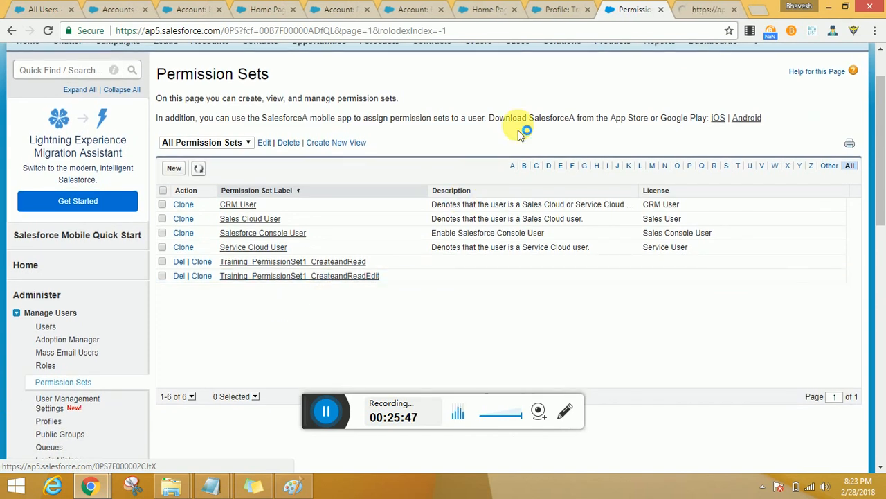
left_click(701, 11)
scroll(316, 311, "down", 2)
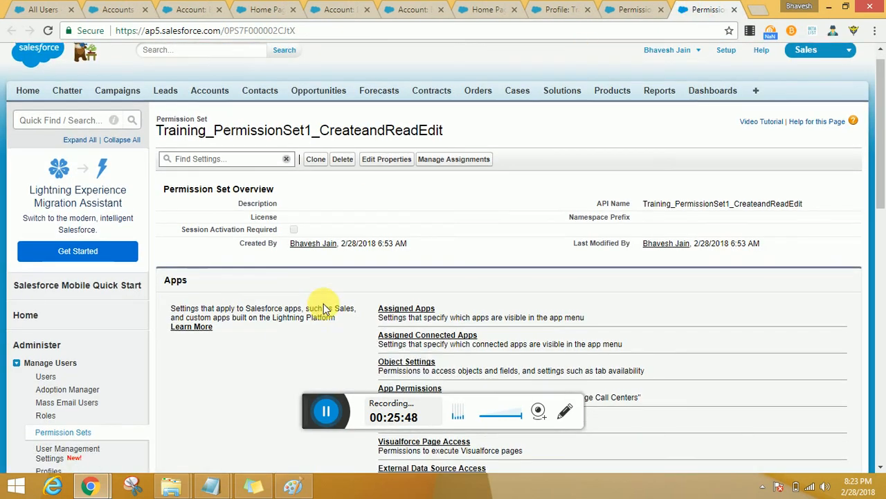
left_click(406, 248)
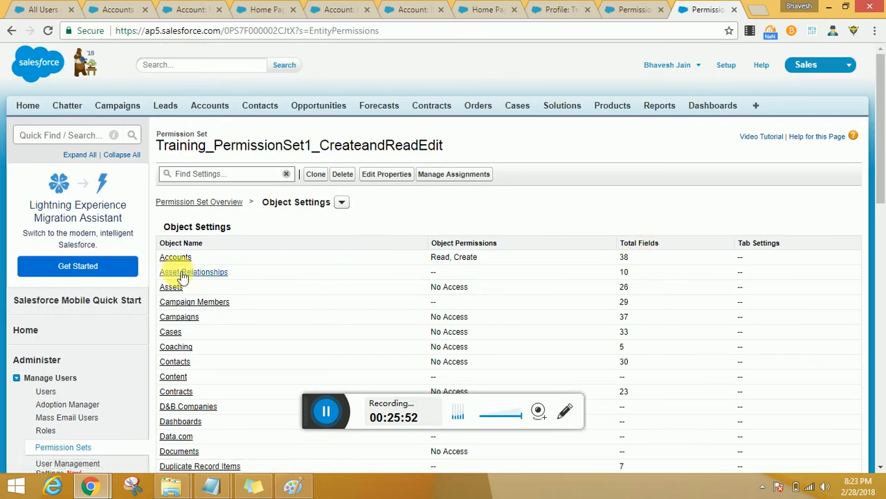
left_click(178, 260)
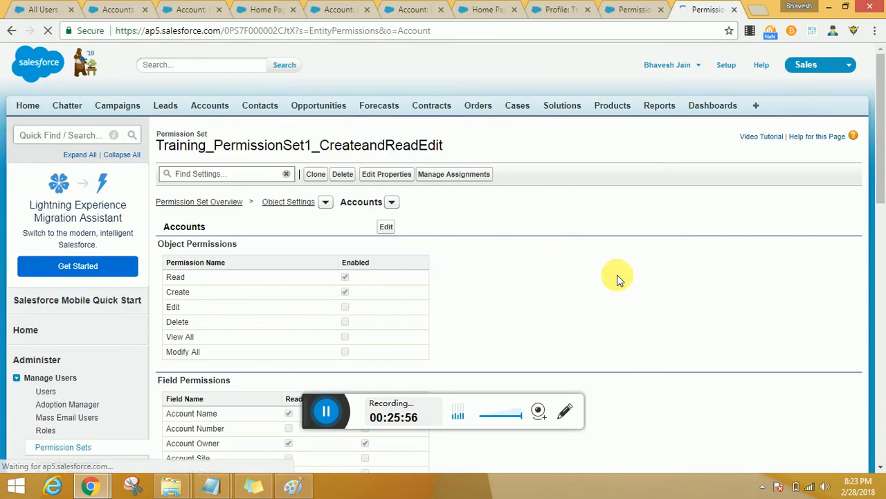
left_click(378, 227)
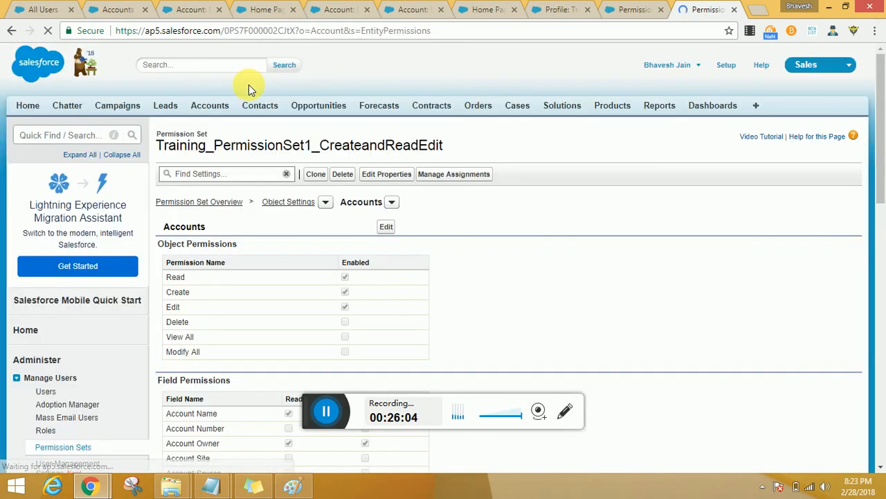
Step: Assign Training_PermissionSet1_CreateandRead and Training_PermissionSet1_CreateandReadEdit to the user with the Training_Profile_Read_Account profile
left_click(52, 390)
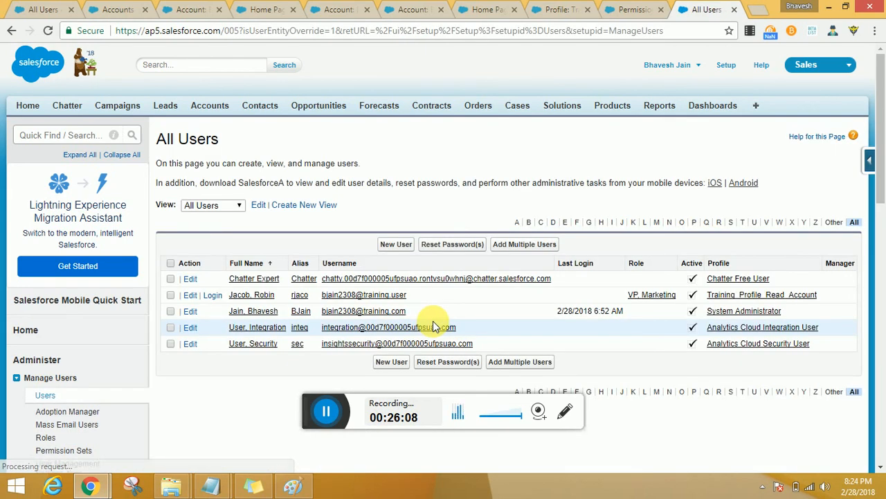
left_click(246, 295)
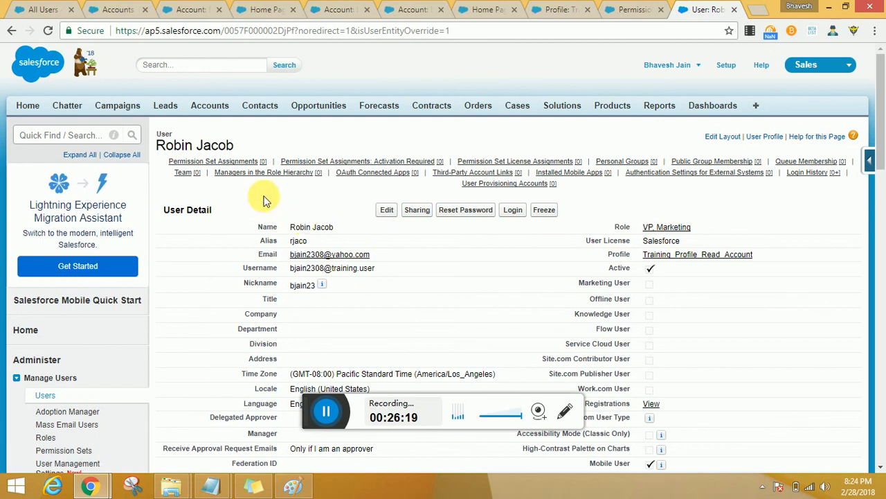
left_click(236, 161)
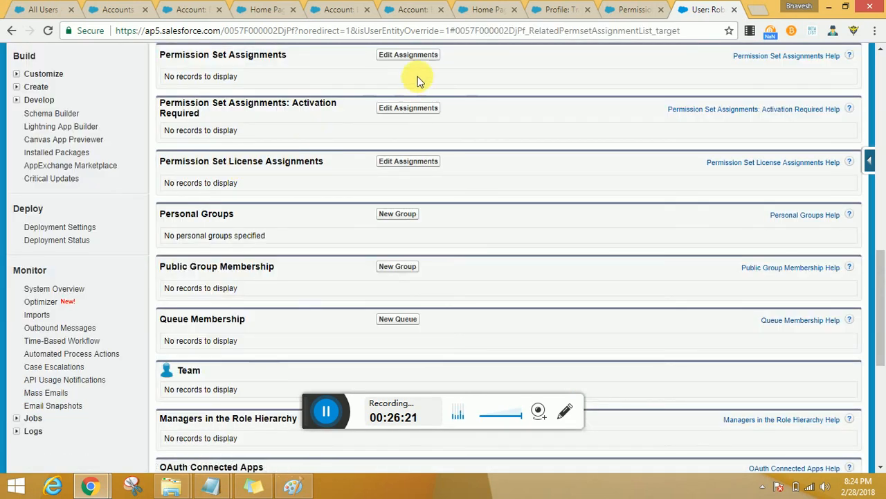
left_click(419, 55)
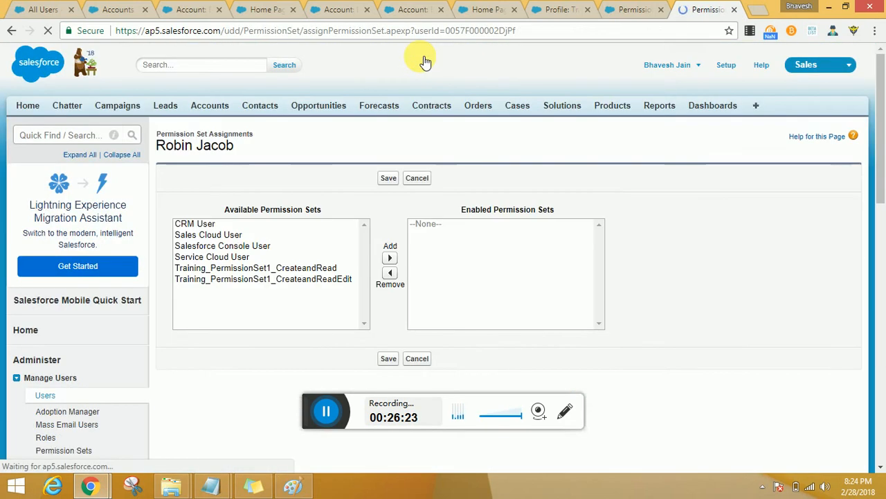
left_click(276, 268)
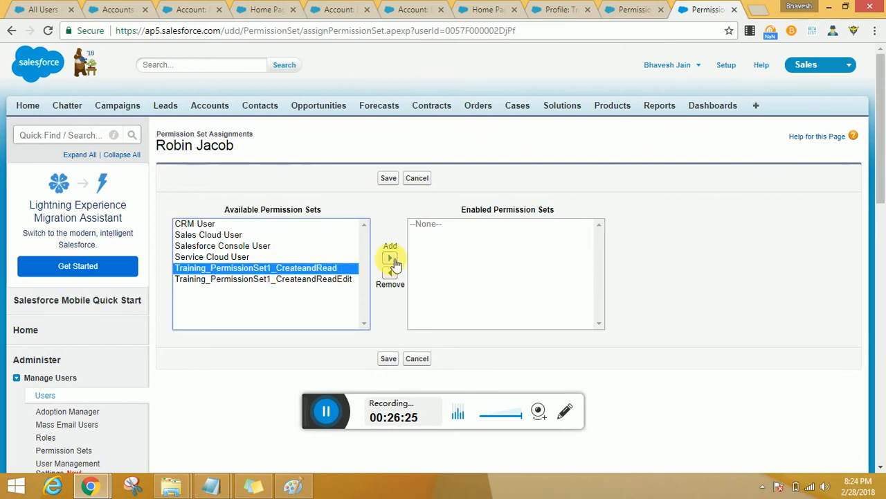
left_click(390, 258)
left_click(331, 269)
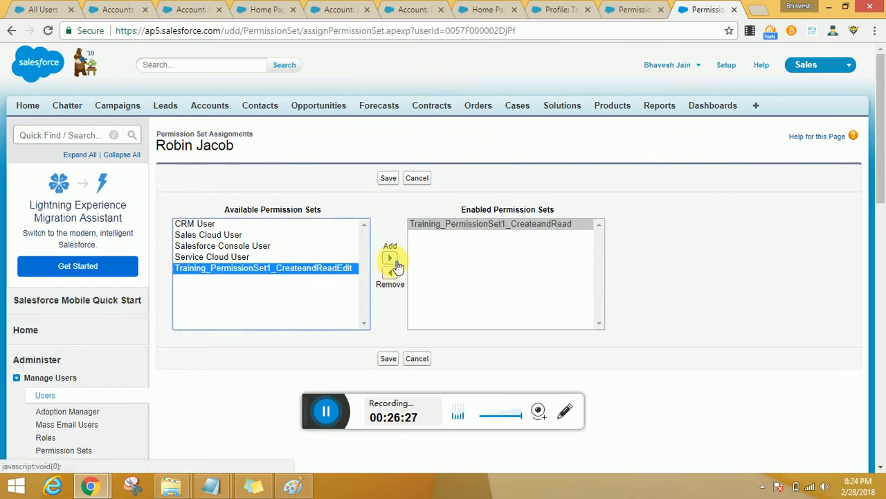
left_click(390, 258)
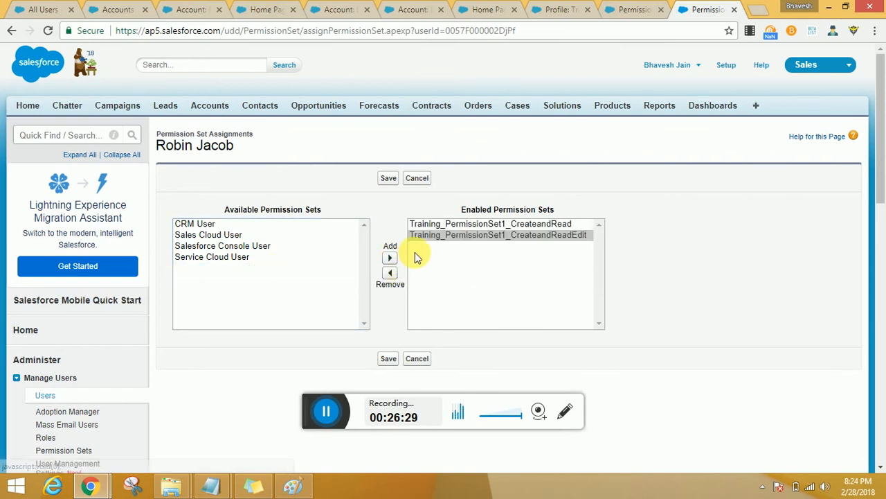
left_click(392, 360)
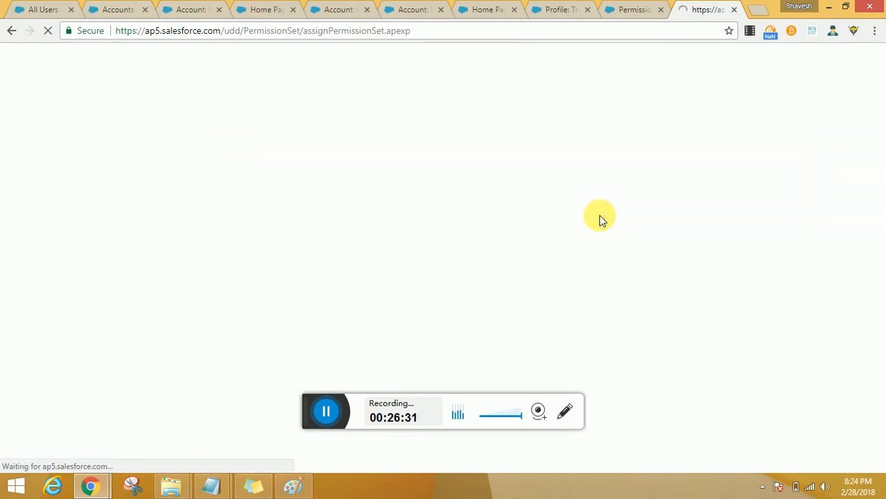
Step: Review the Notepad line about 30 users needing edit access on account records, and return to the user's detail page in Chrome
key("alt+Tab")
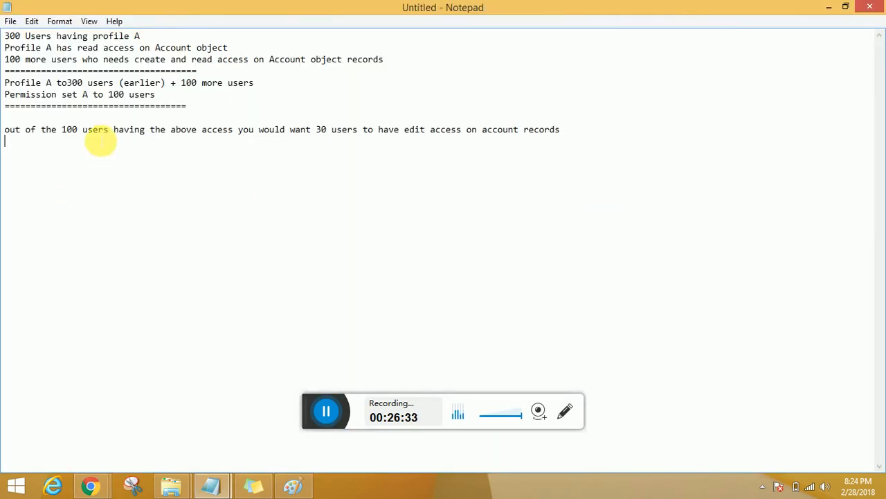
left_click_drag(58, 130, 566, 132)
left_click(589, 166)
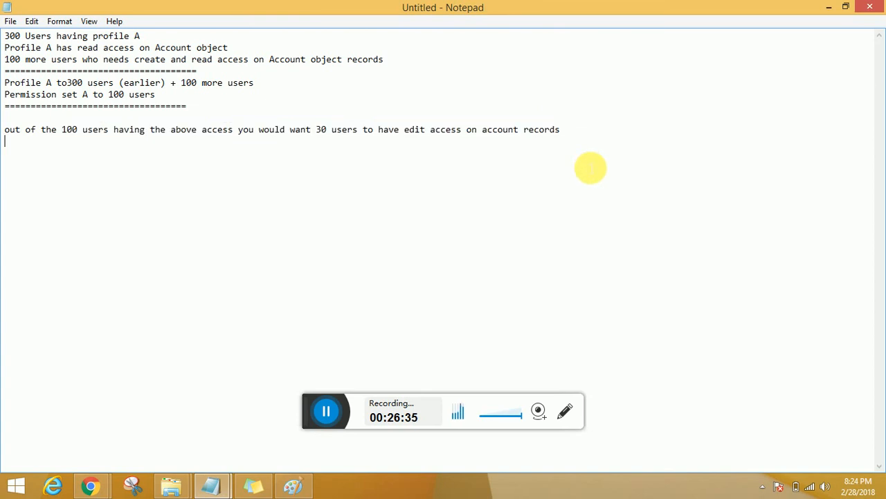
key("alt+Tab")
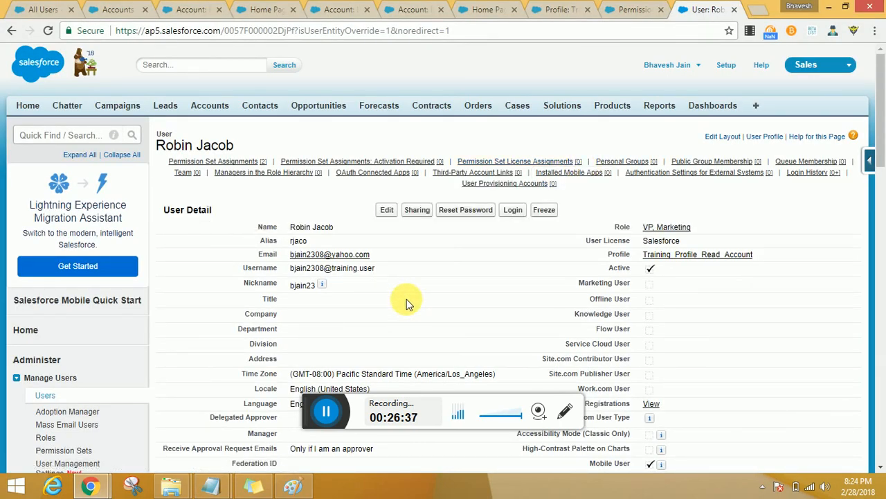
Step: Log in as the training user and display the All Accounts list view to check the available record actions
left_click(514, 214)
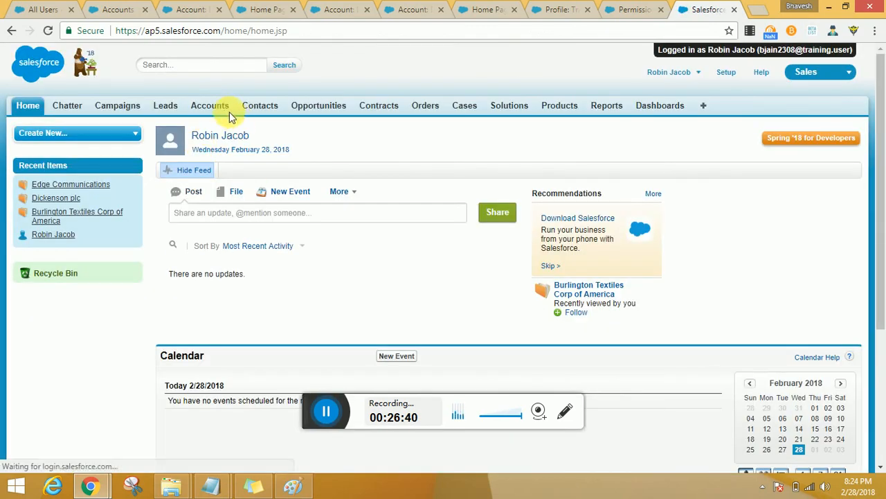
left_click(222, 113)
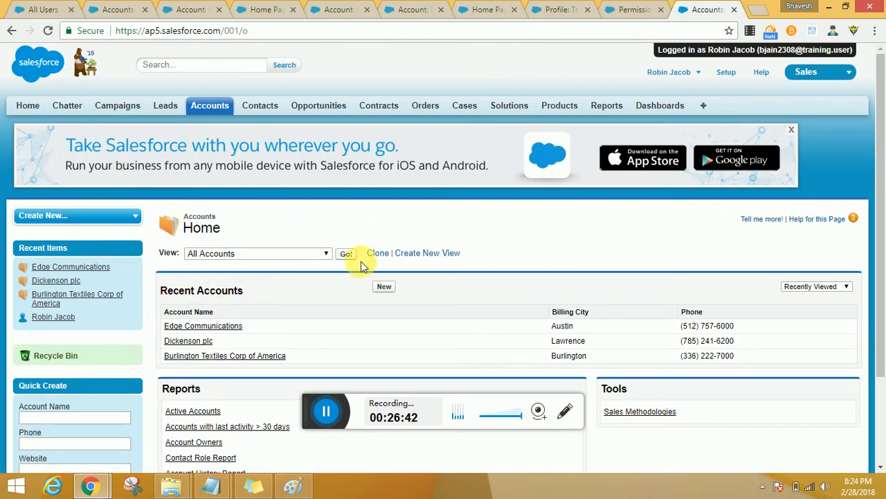
left_click(346, 254)
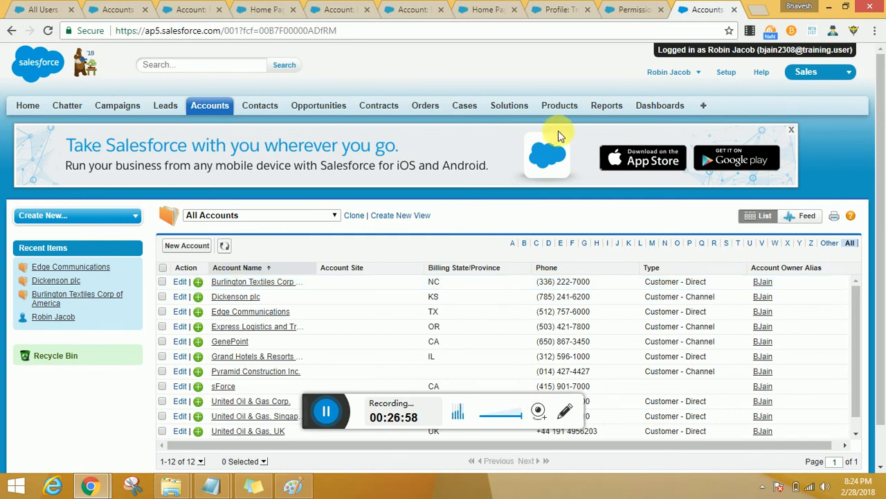
Step: Log out of the training user's session in a separate browser tab and log back in with the saved administrator username and stored password
left_click(692, 73)
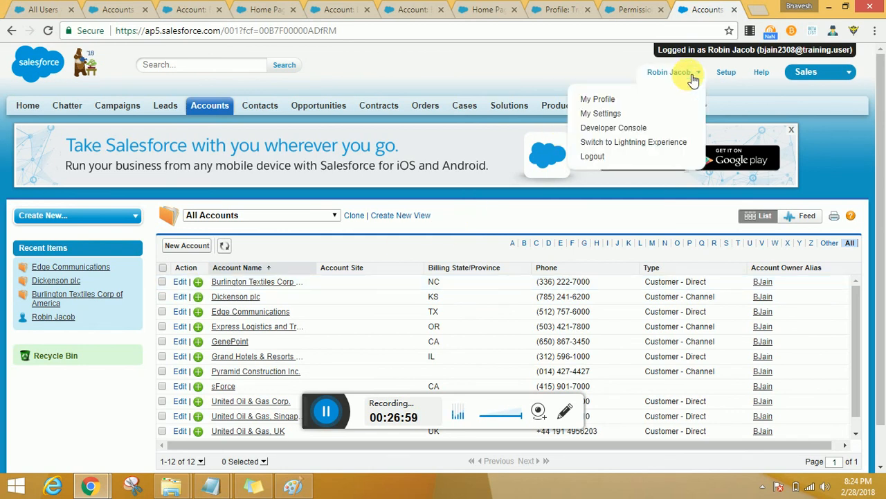
middle_click(662, 158)
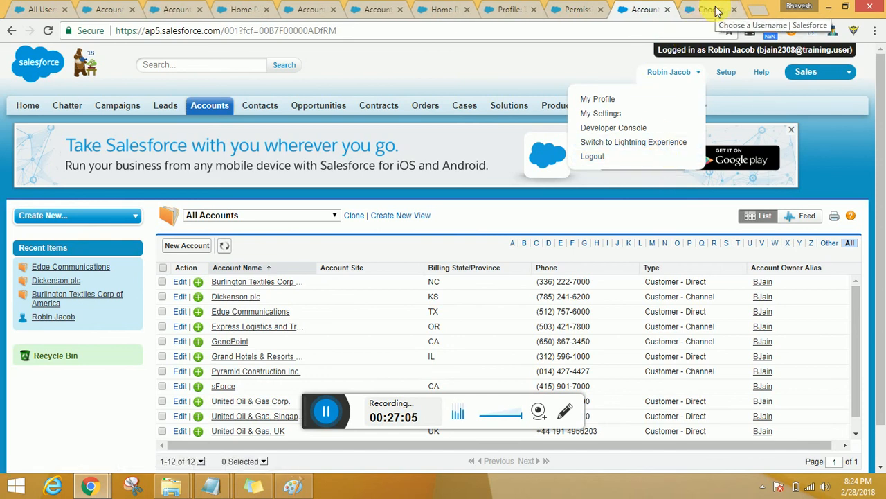
left_click(562, 14)
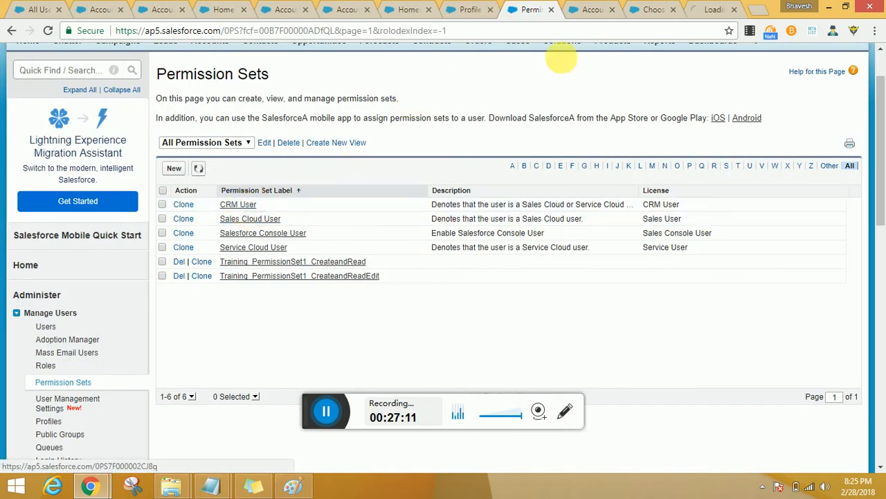
left_click(595, 11)
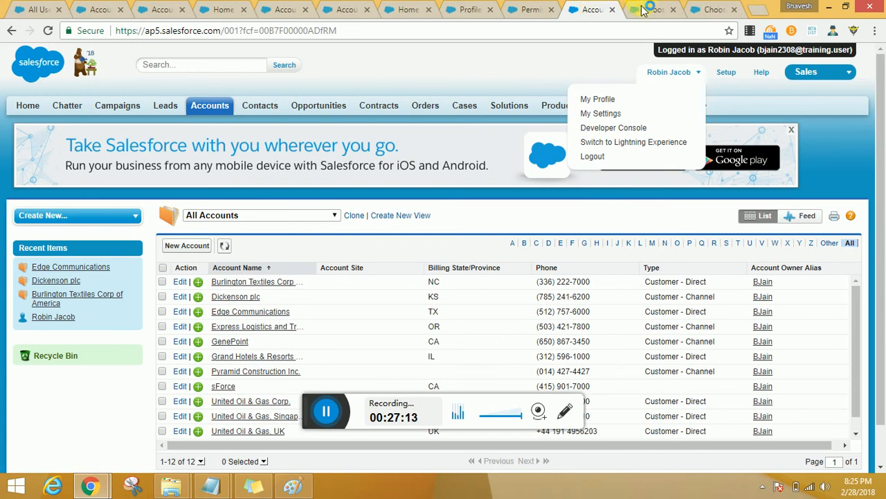
left_click(713, 9)
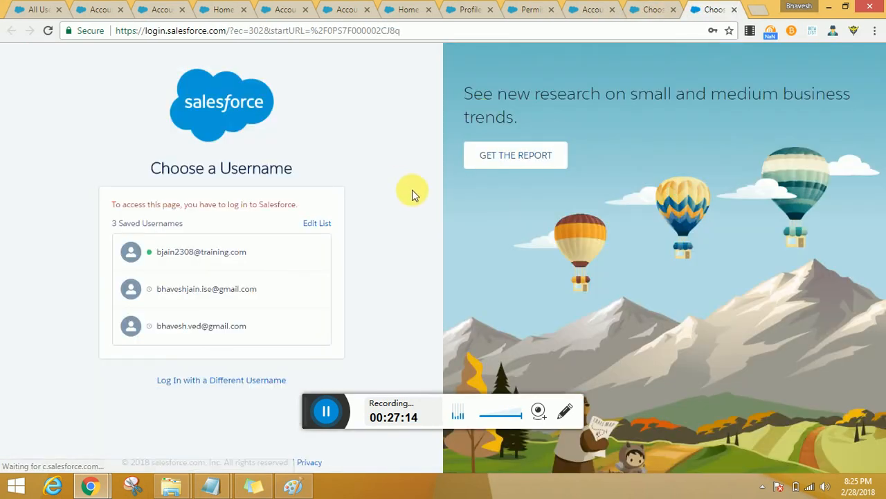
left_click(242, 257)
left_click(230, 311)
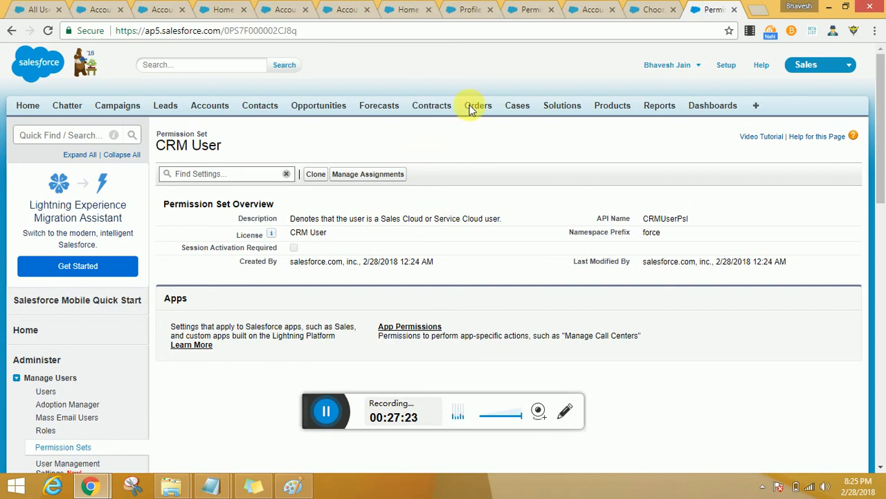
Step: Return from the CRM User permission set to the list of all permission sets under Manage Users
left_click(638, 9)
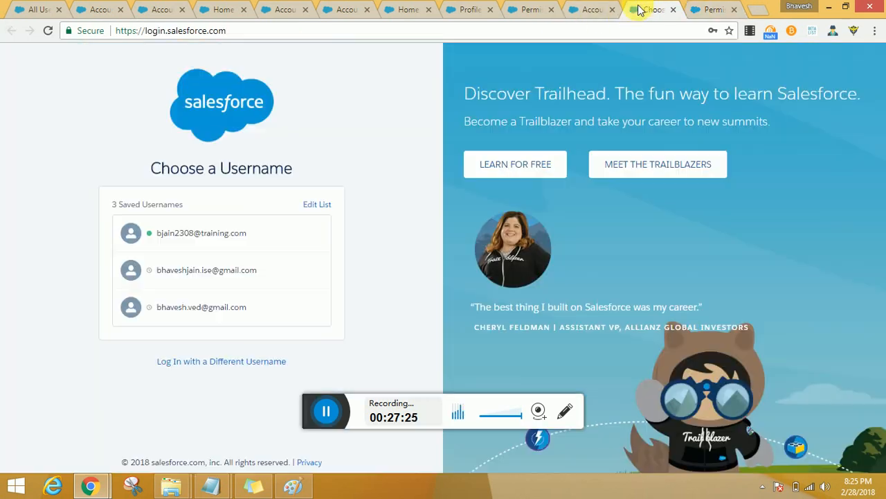
left_click(706, 10)
scroll(28, 291, "down", 2)
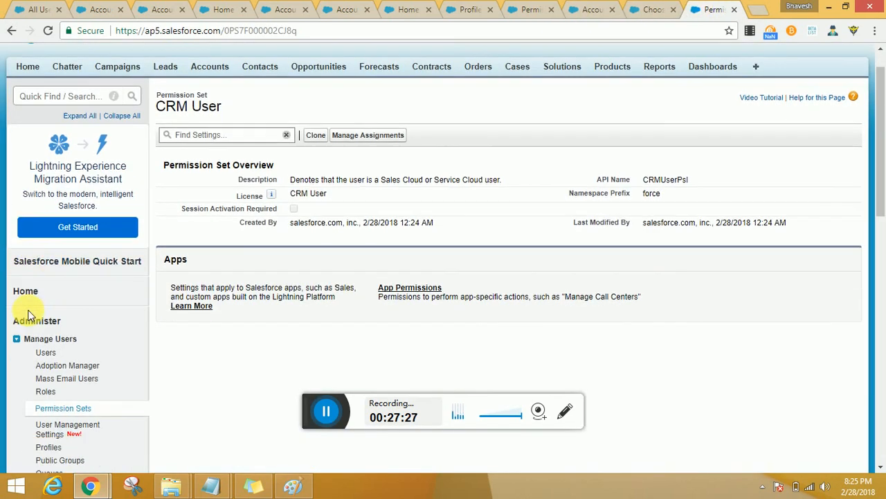
left_click(66, 317)
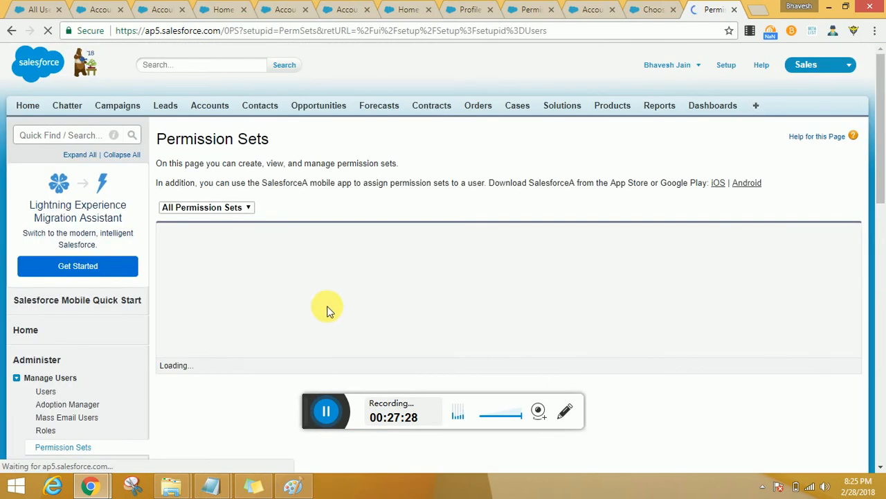
Step: Open the Assigned Apps settings of the Training_PermissionSet1_CreateandRead permission set in a separate browser tab and put them in edit mode
scroll(312, 291, "down", 1)
left_click(294, 264)
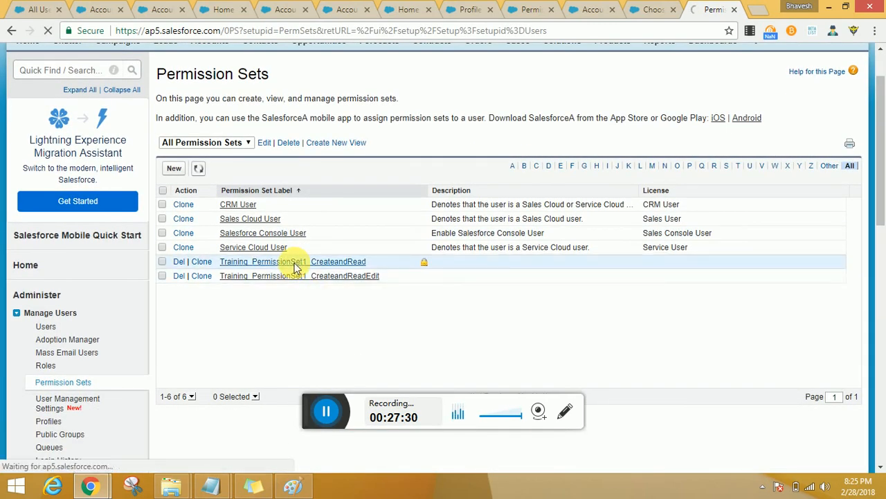
scroll(392, 255, "down", 2)
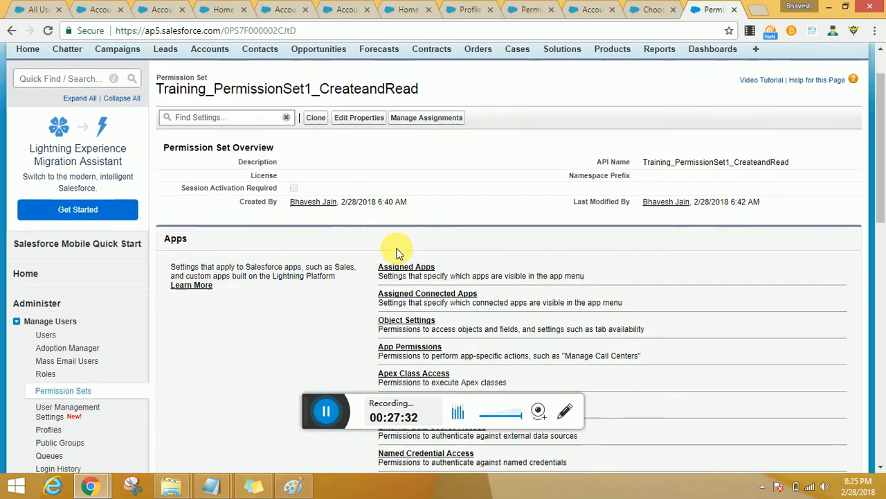
left_click(421, 197)
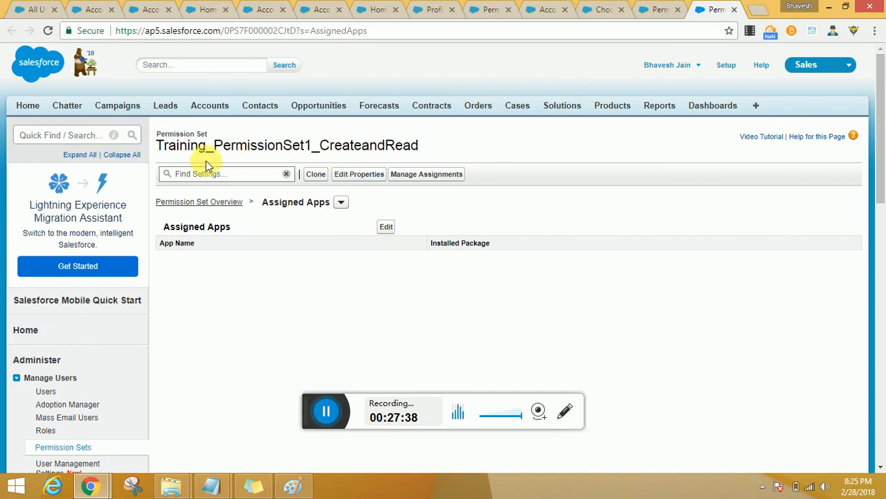
left_click(385, 228)
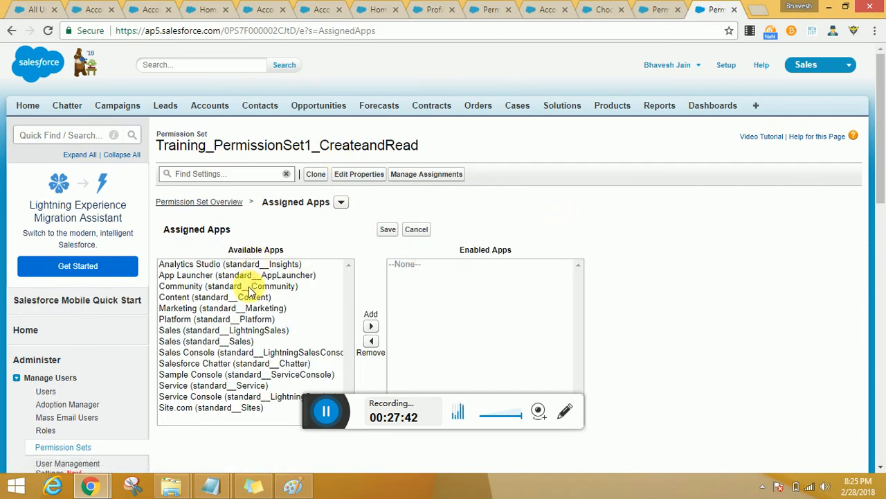
Step: Display the list of apps the current user can switch to for comparison with the permission set's available apps, and close it again
left_click(808, 66)
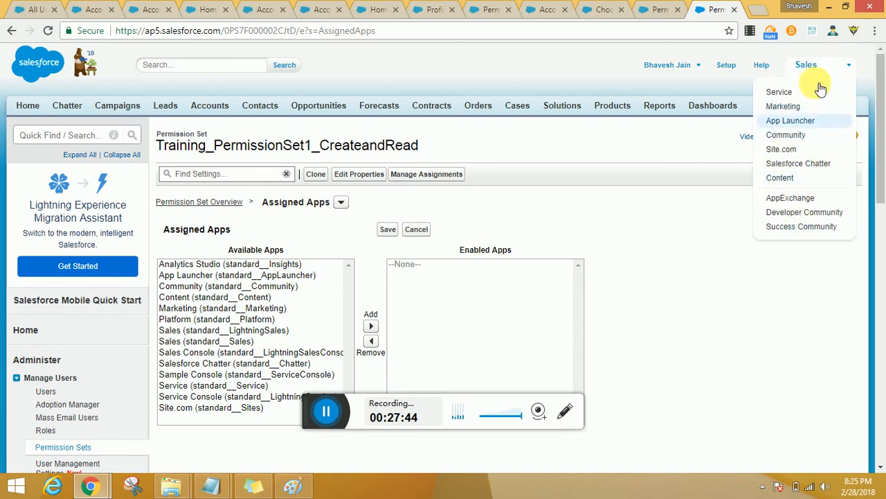
left_click(593, 251)
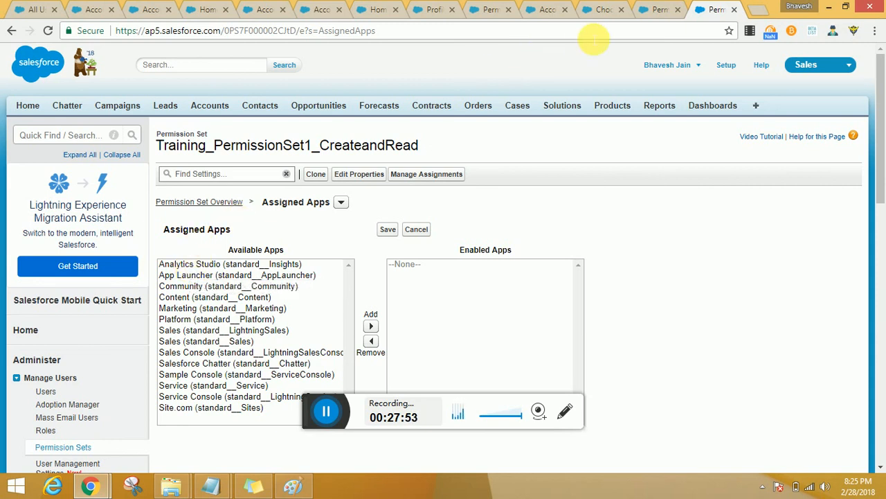
left_click(554, 192)
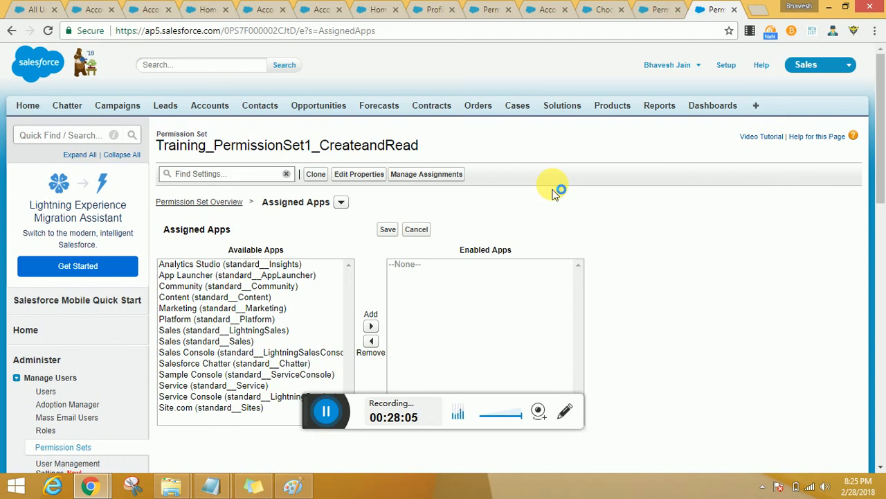